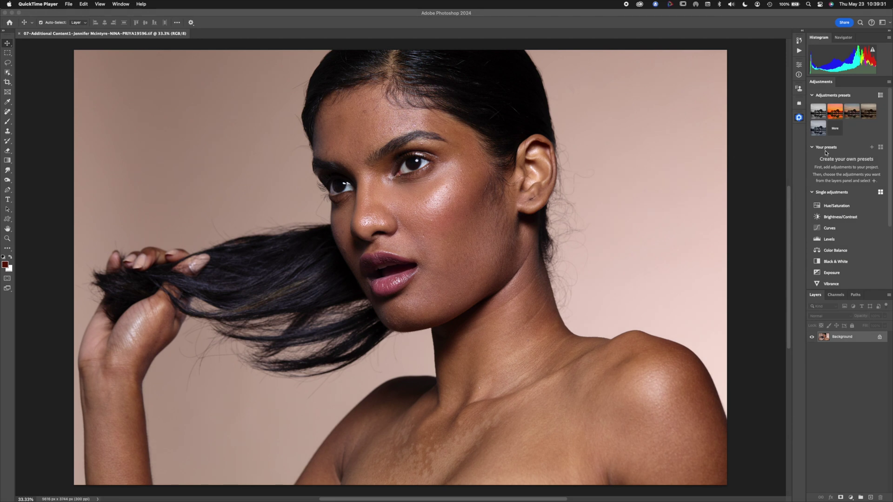
Step: Open the Retouch4me plugin, check its on-device option, and enable the Heal retouch in Cloud Retouch mode
click(799, 118)
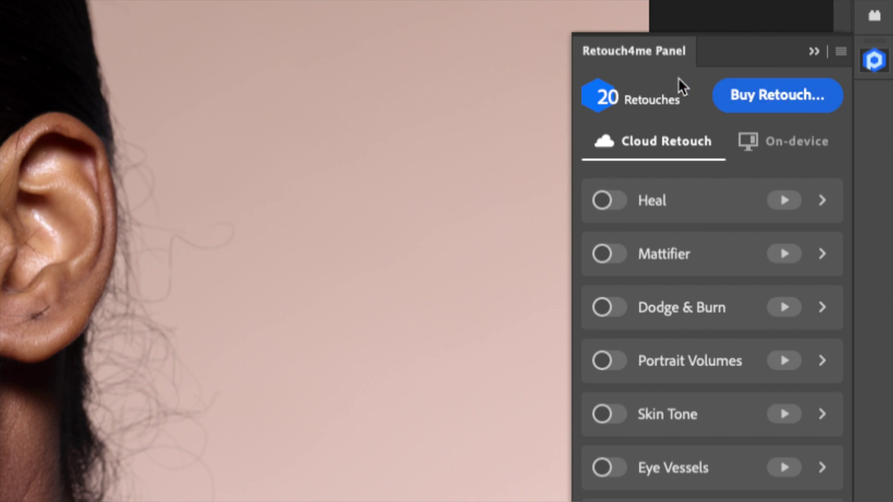
click(786, 147)
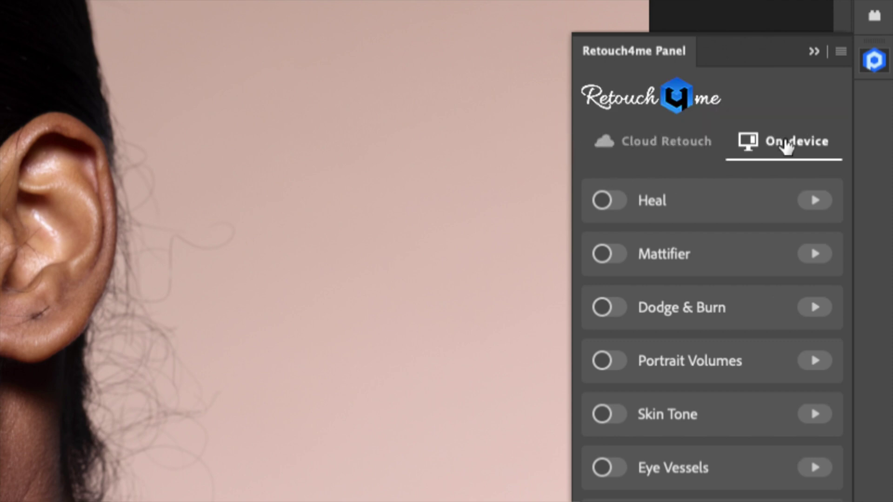
click(652, 147)
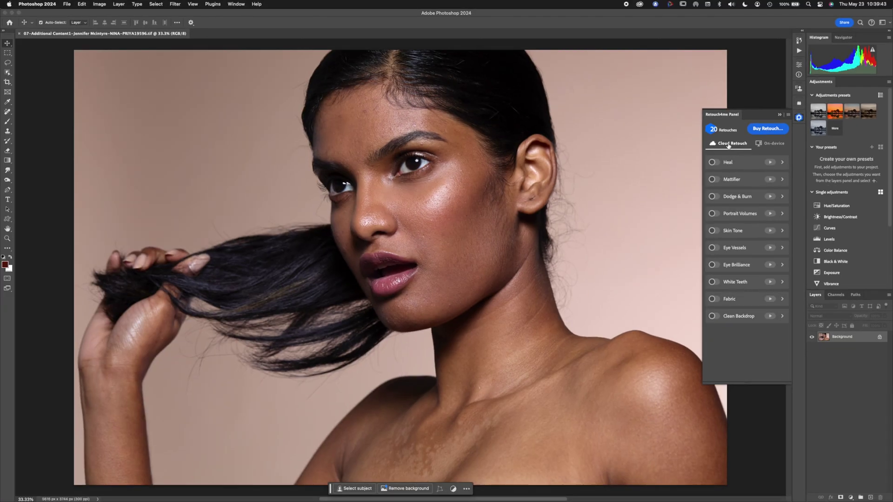
click(716, 163)
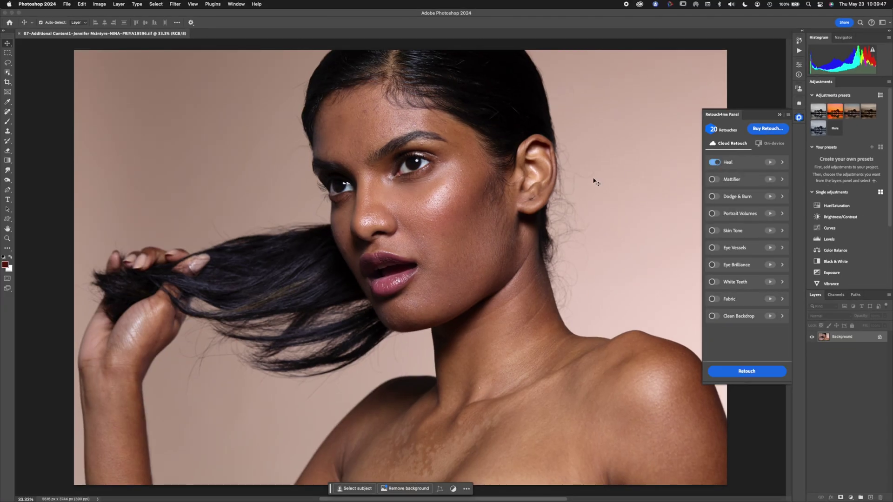
Step: Inspect the facial skin up close, run the cloud Heal retouch, and agree to send the photo to the server
key(super+equal)
key(super+equal)
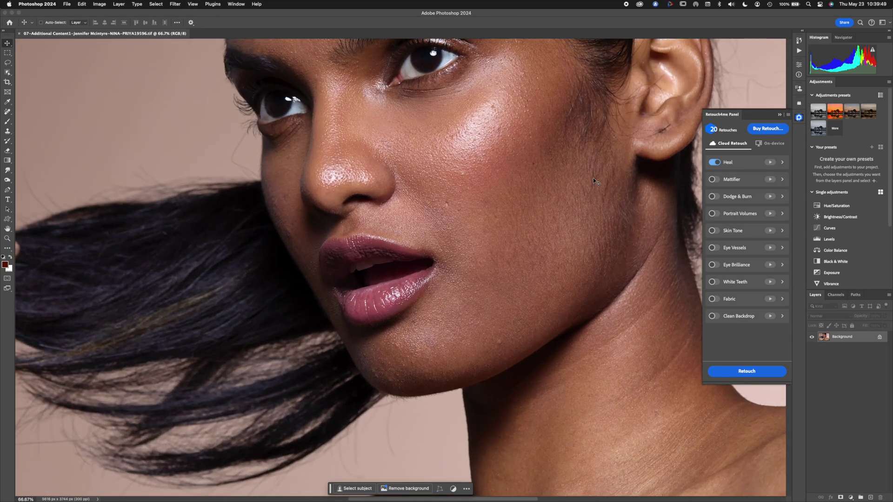
drag(508, 205, 468, 337)
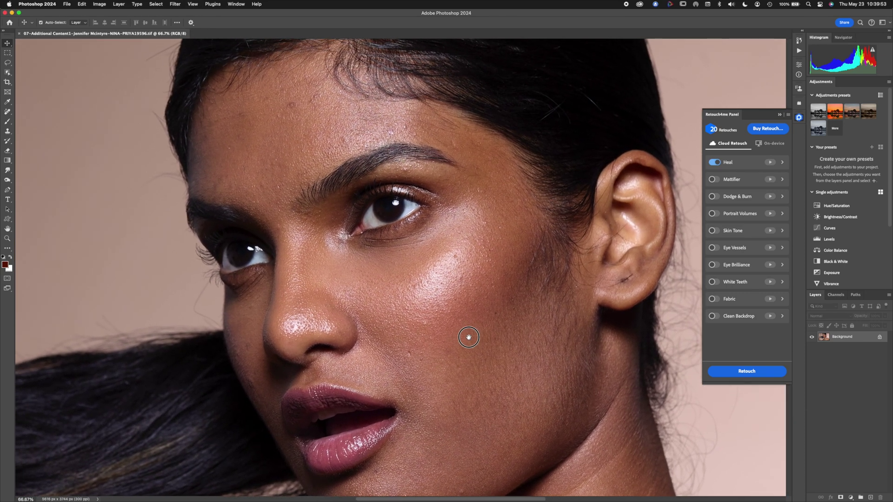
key(super+equal)
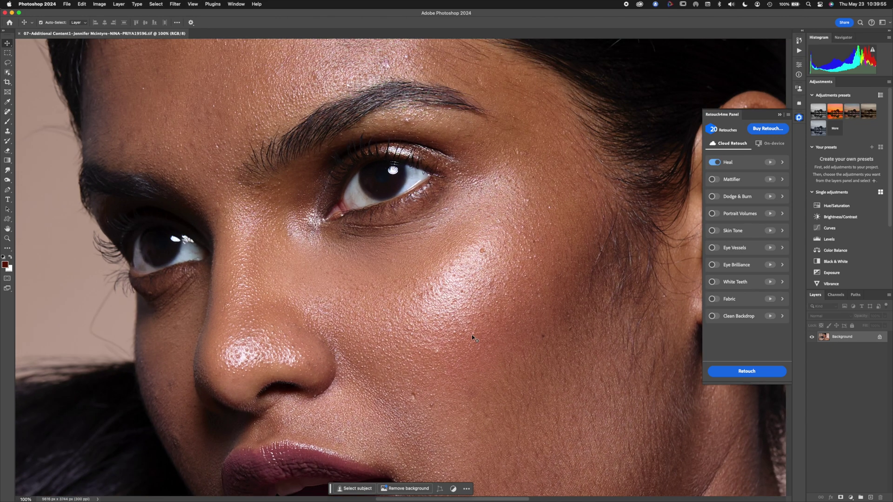
mouse_move(475, 329)
mouse_down()
mouse_move(480, 305)
mouse_move(511, 302)
mouse_up()
click(754, 372)
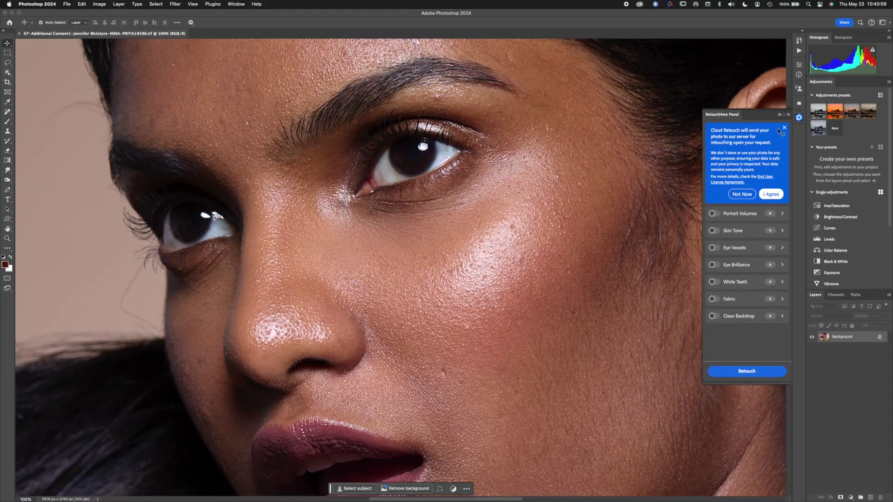
click(775, 197)
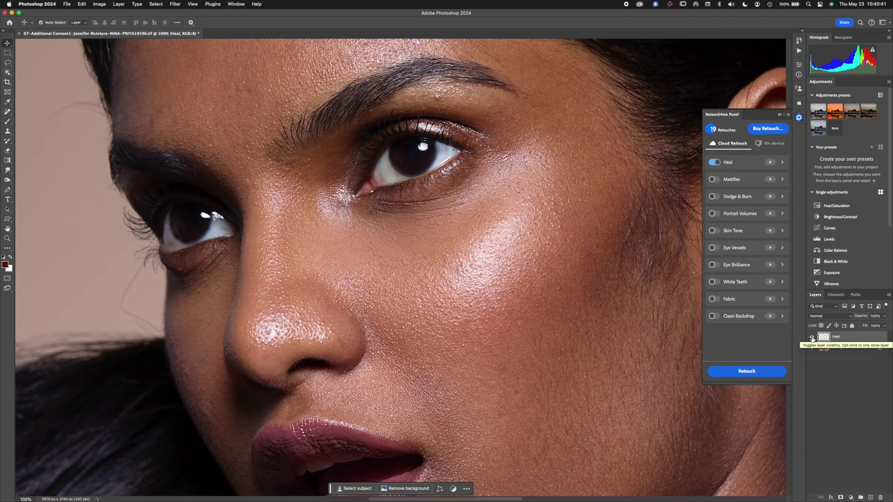
Step: Compare the face before and after healing by toggling the Heal layer's visibility, leaving the layer shown
click(812, 338)
click(813, 338)
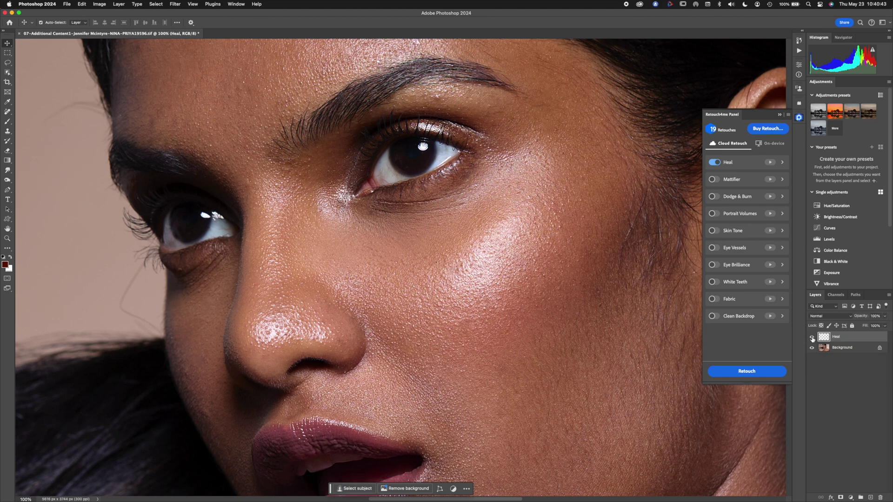
click(812, 338)
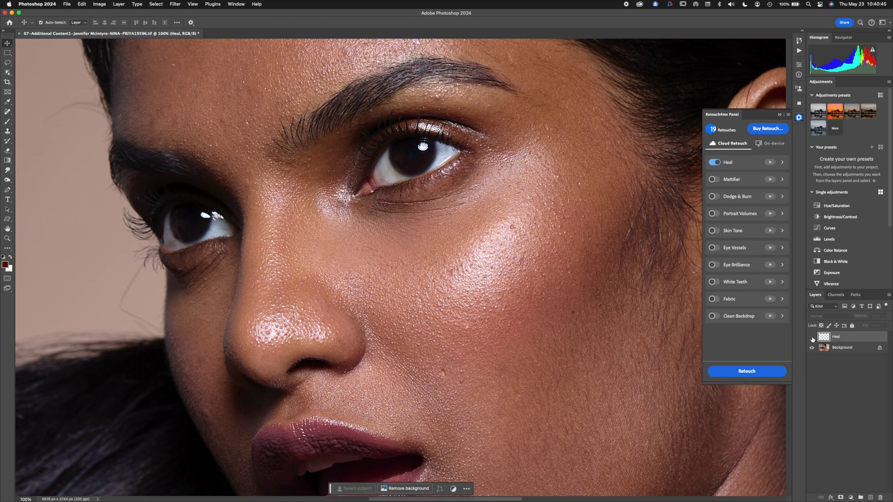
click(812, 338)
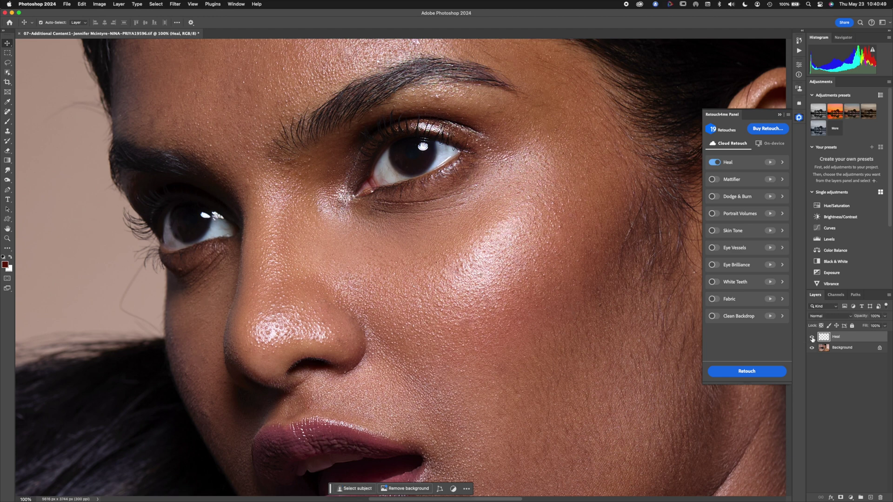
click(813, 338)
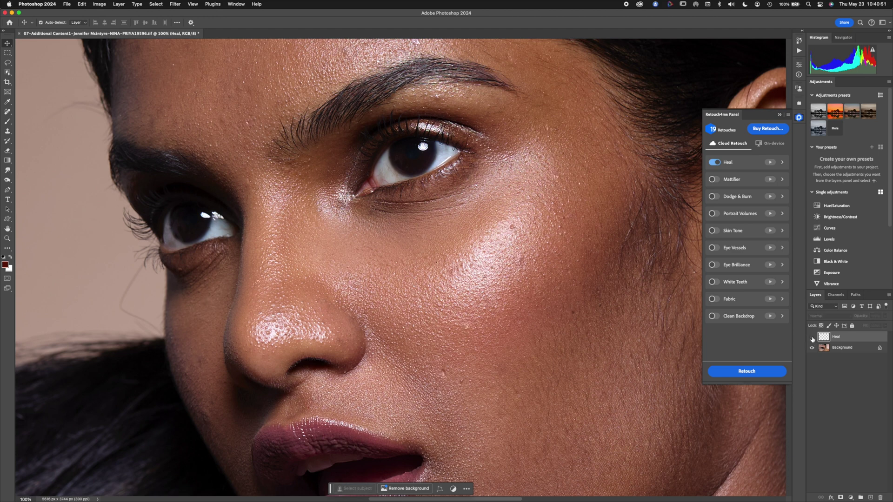
click(812, 338)
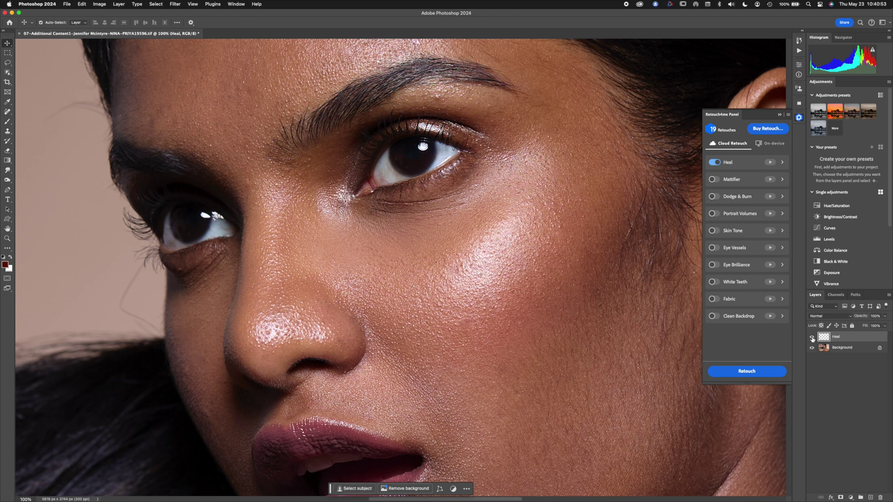
Step: Enable Dodge & Burn alongside Heal, run the cloud retouch, and fit the whole portrait in view
click(716, 197)
click(750, 373)
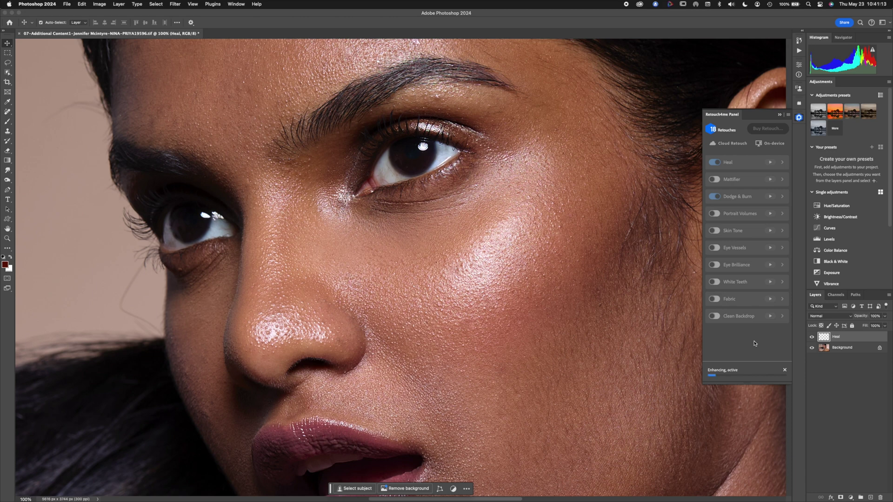
key(super+minus)
key(super+minus)
key(super+minus)
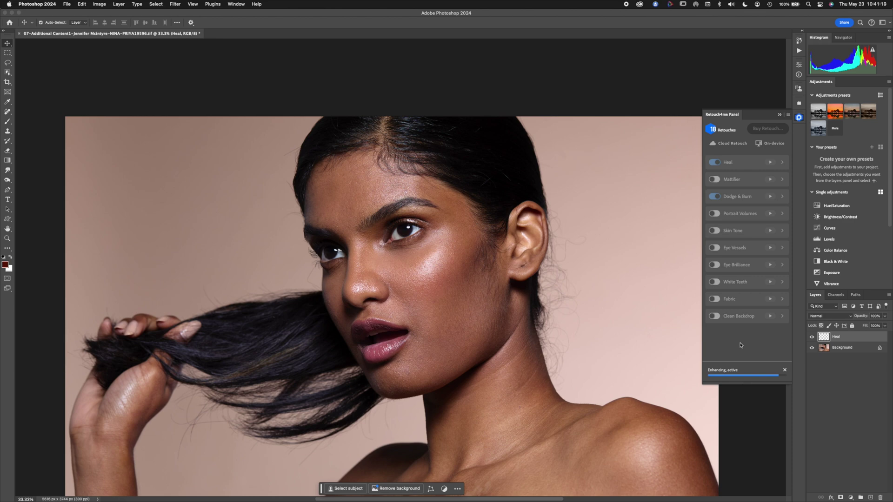
key(super+0)
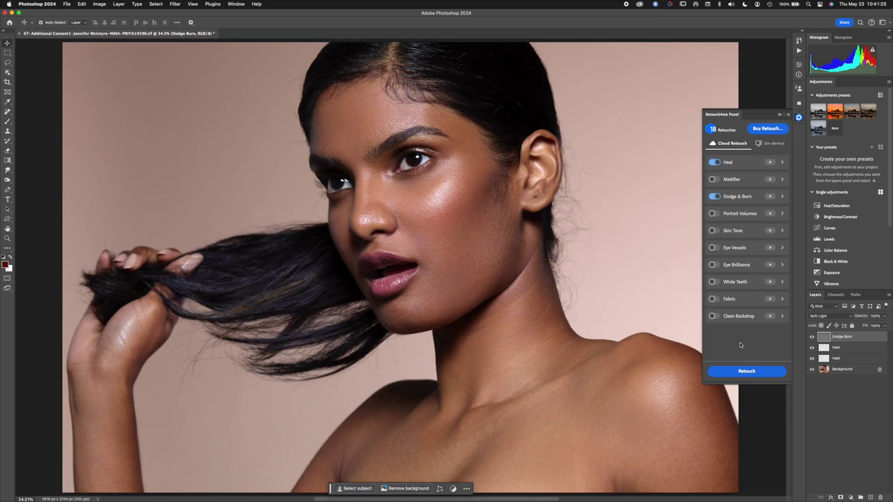
Step: Compare the whole portrait with and without the Dodge Burn layer, leaving the layer shown
click(812, 337)
click(812, 337)
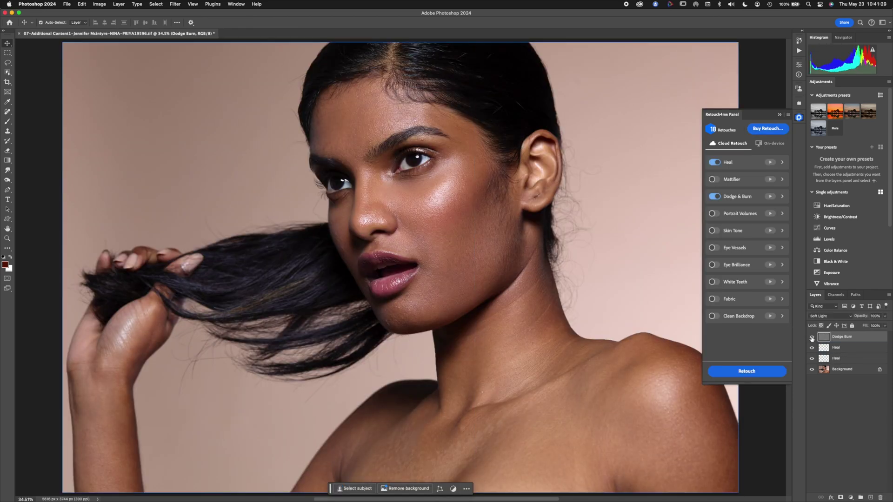
click(811, 338)
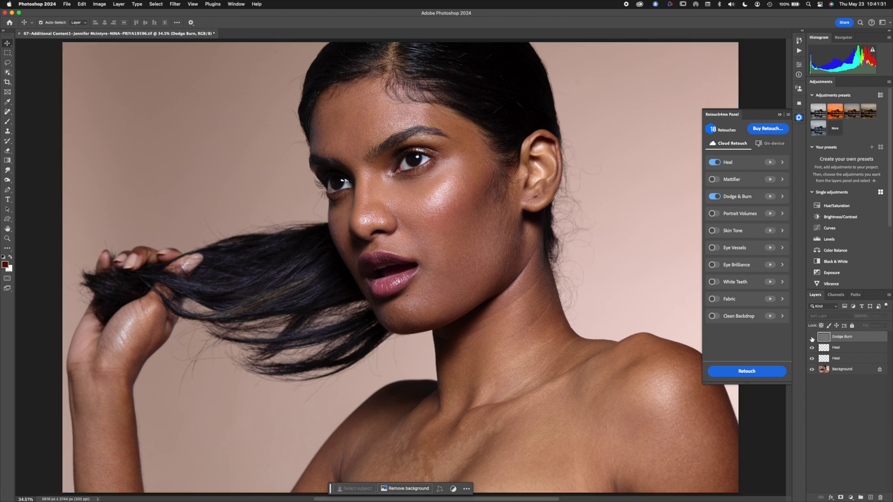
click(812, 337)
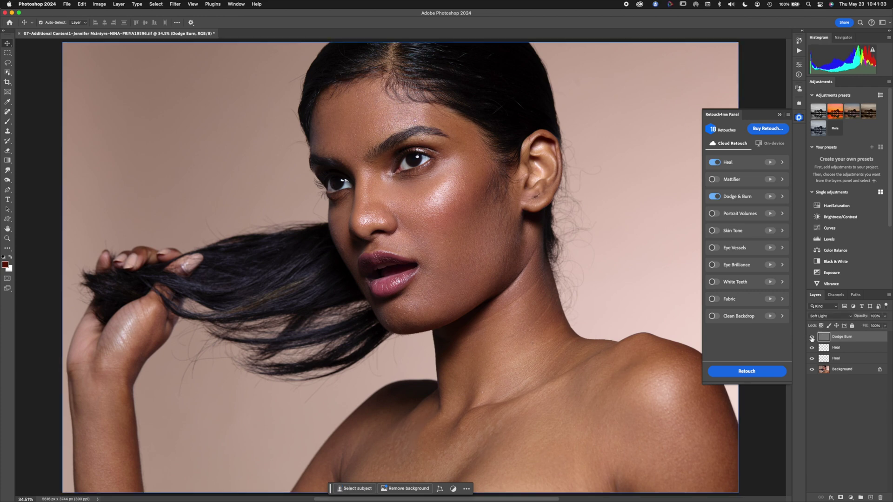
Step: Examine the neck and chest skin at 66.7% with the Dodge Burn and upper Heal layers toggled off and on
key(super+plus)
key(super+plus)
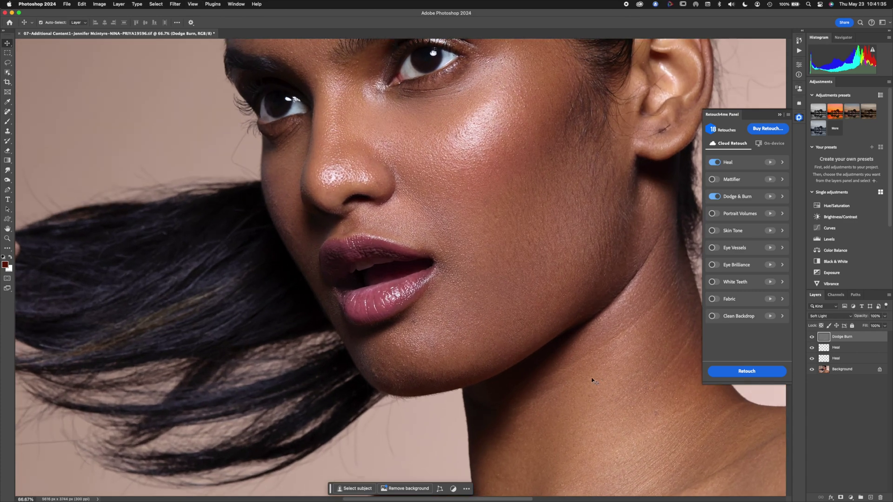
scroll(597, 385, down, 5)
scroll(597, 385, down, 4)
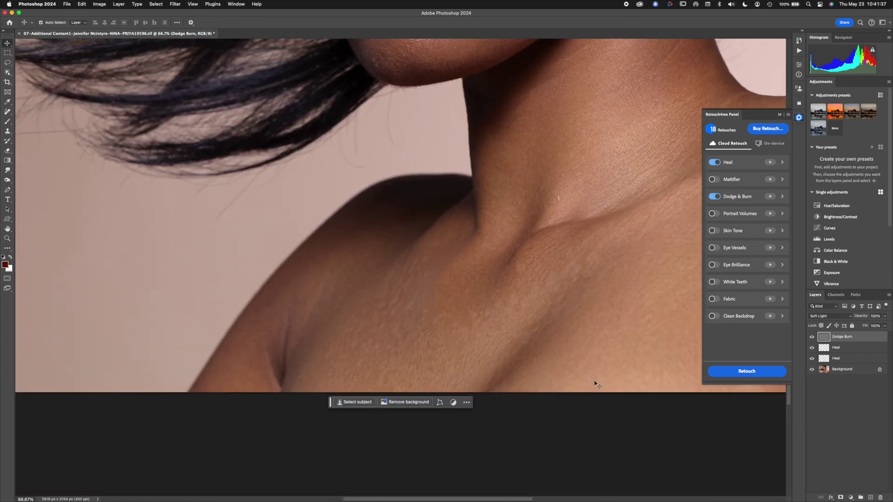
click(812, 337)
click(811, 337)
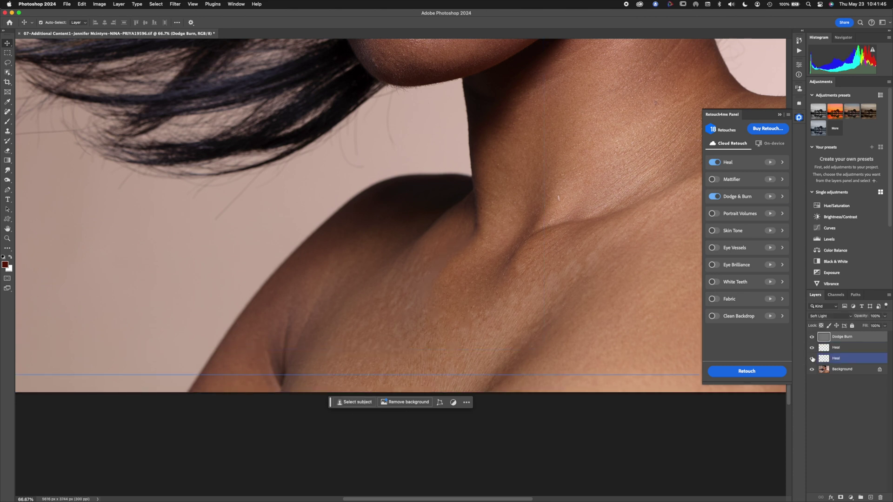
click(812, 348)
click(813, 348)
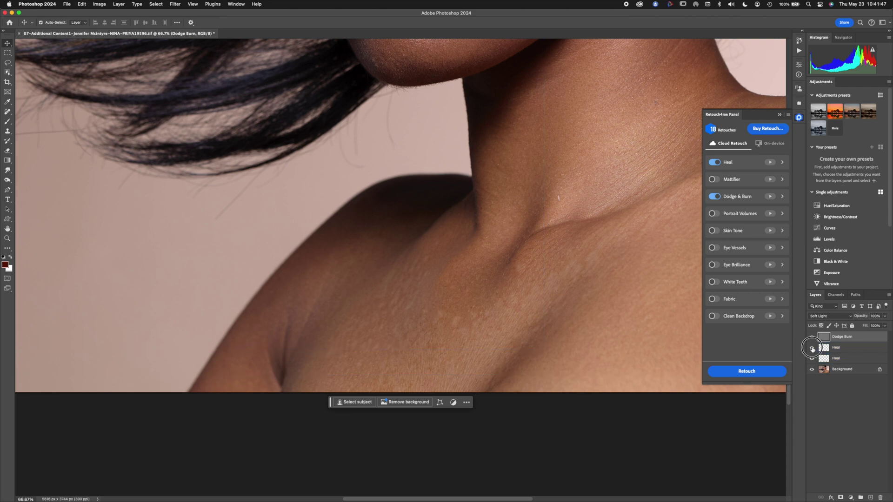
click(812, 338)
scroll(746, 187, down, 1)
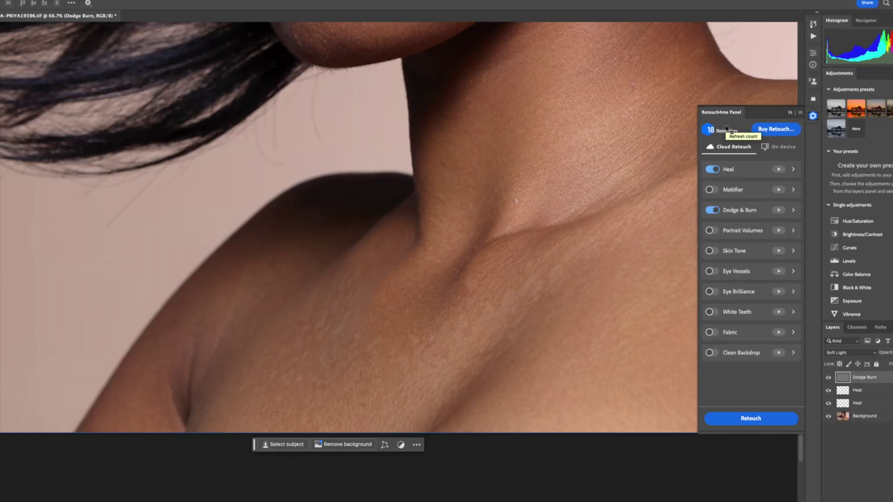
Step: Compare the retouched face at 100% with the original by showing only the Background layer, then restore all layers
key(super+0)
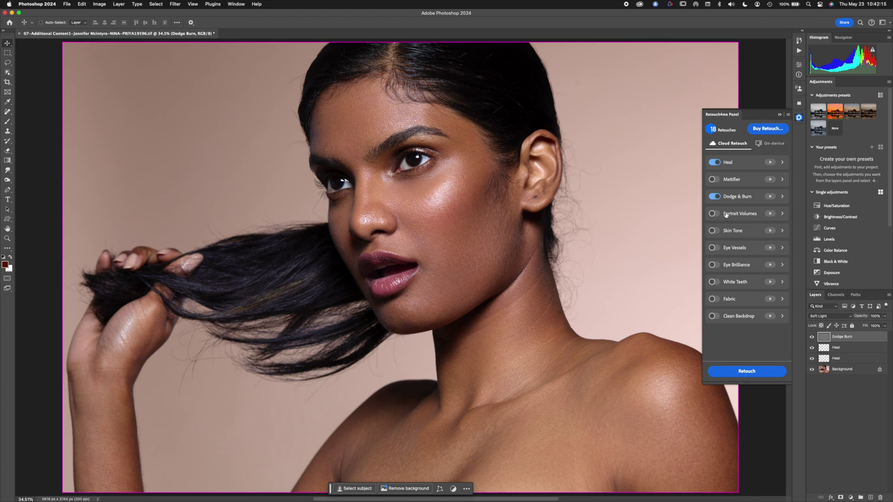
key(super+1)
scroll(569, 191, up, 5)
scroll(569, 190, right, 5)
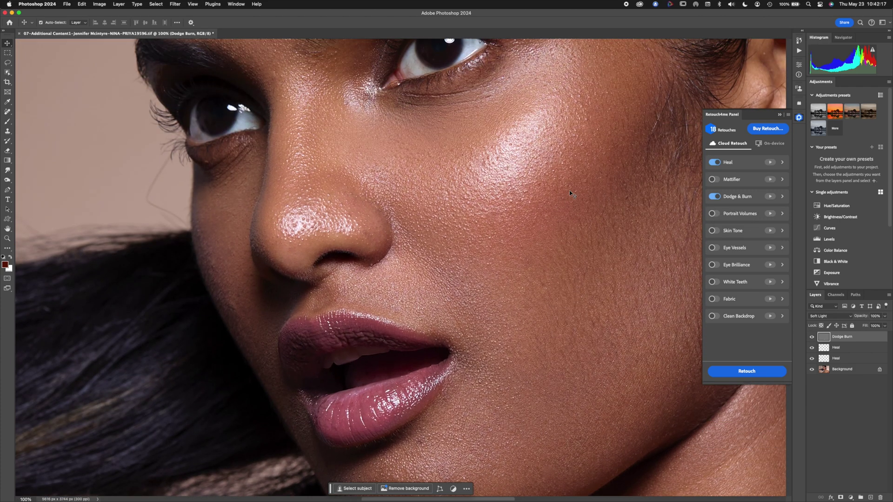
scroll(570, 191, left, 2)
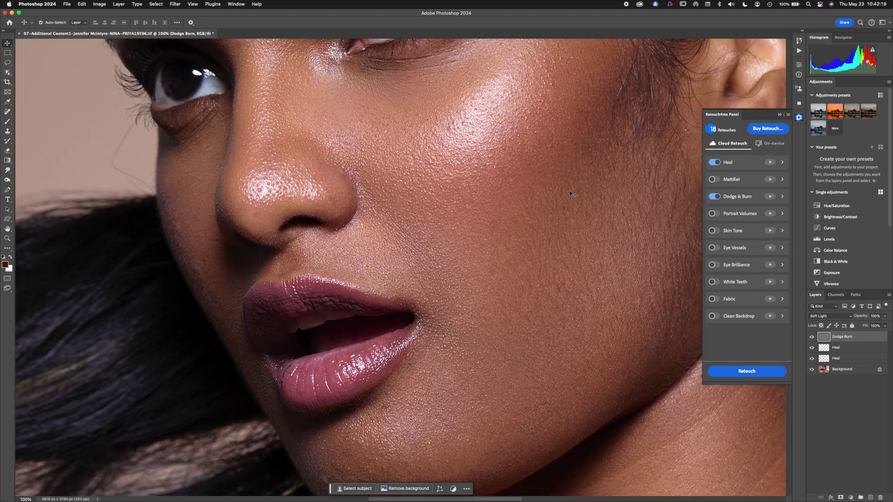
alt+click(812, 370)
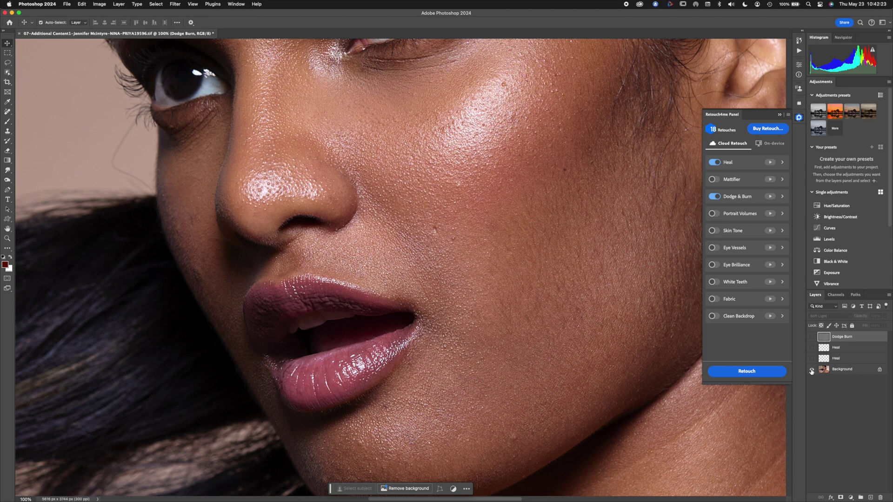
alt+click(812, 370)
alt+click(812, 370)
alt+click(812, 371)
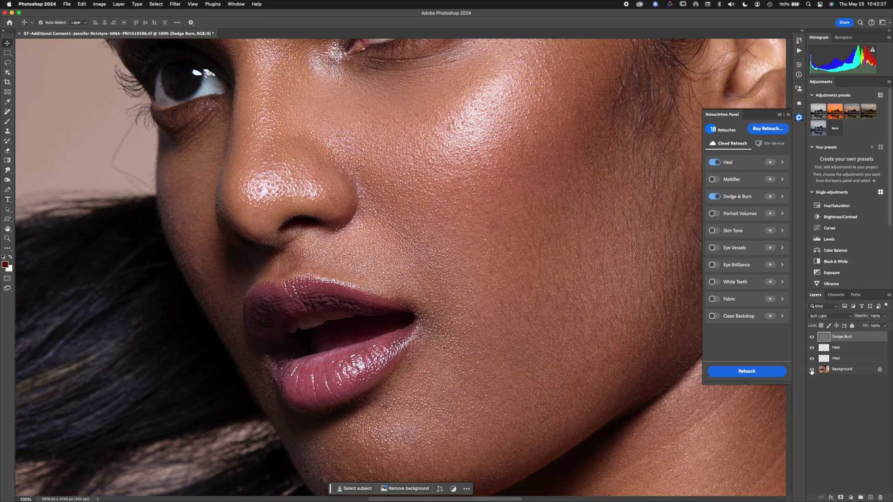
Step: Examine the skin texture around the chin and jaw at 200%, checking the effect of the two Heal layers
scroll(586, 384, down, 5)
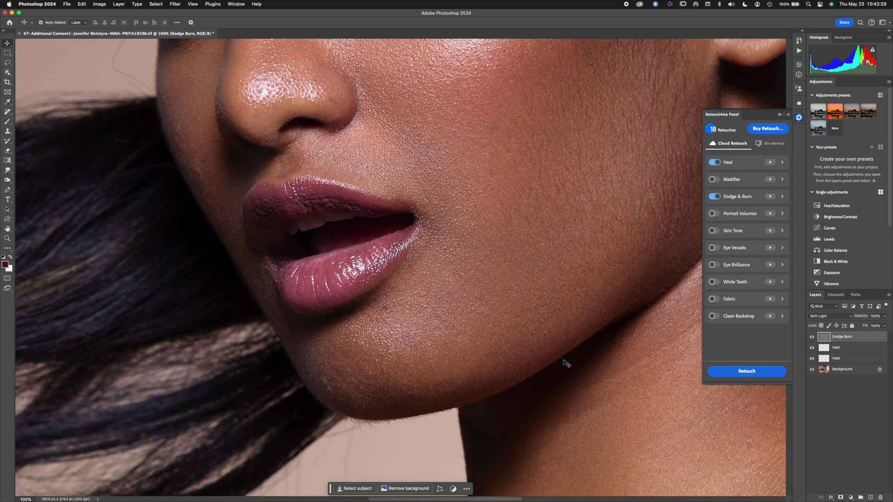
scroll(565, 363, up, 3)
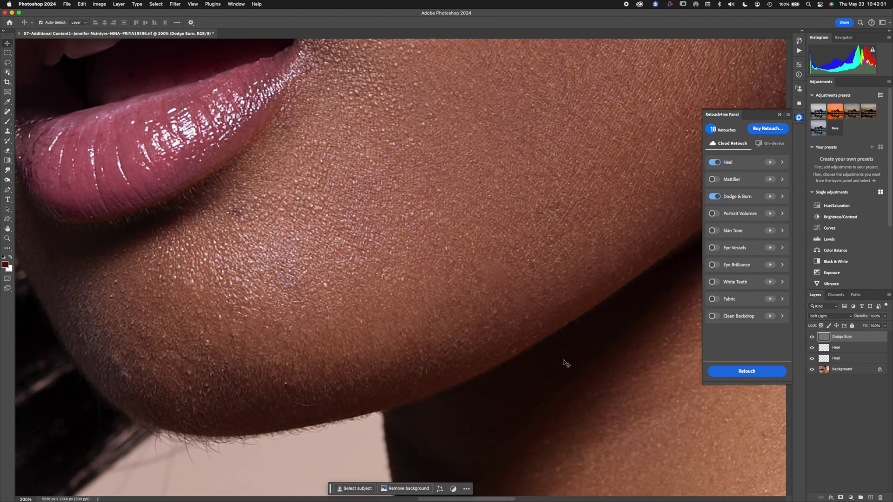
scroll(566, 363, right, 2)
click(834, 348)
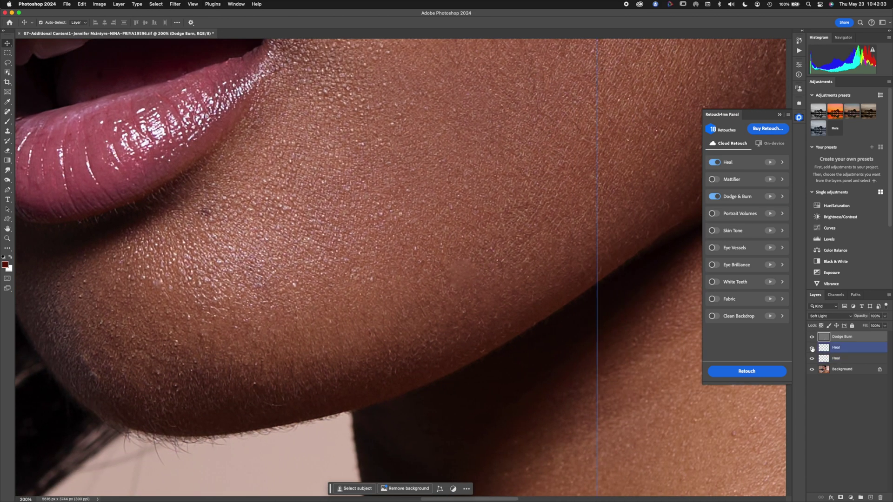
click(815, 359)
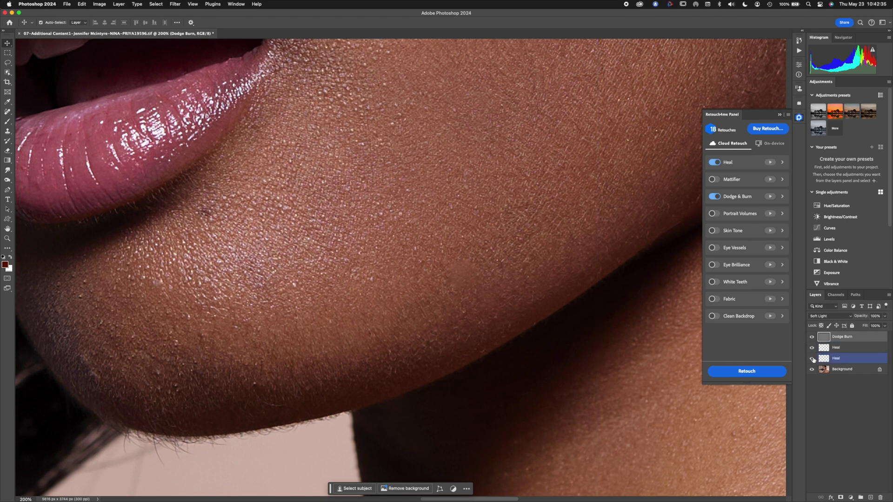
click(812, 359)
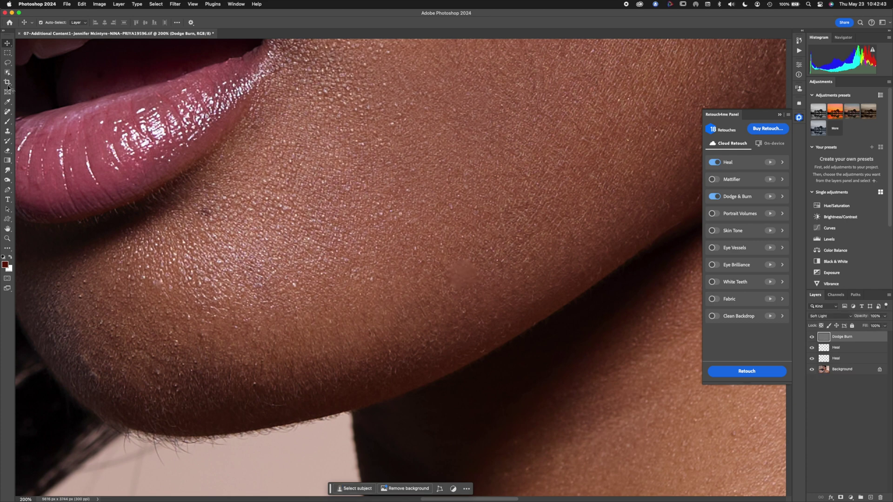
Step: Set up the Brush tool with the Soft Round preset from General Brushes and reduce its size to about 21 px
key(b)
right_click(31, 101)
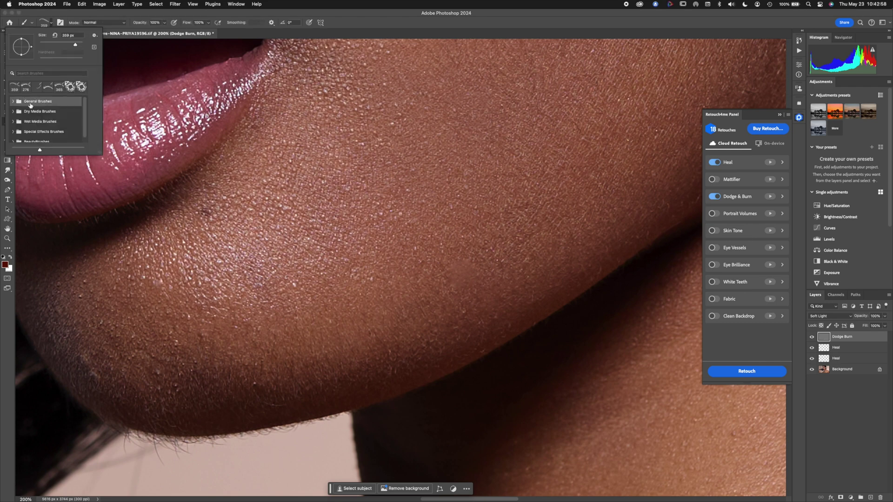
click(13, 102)
click(54, 122)
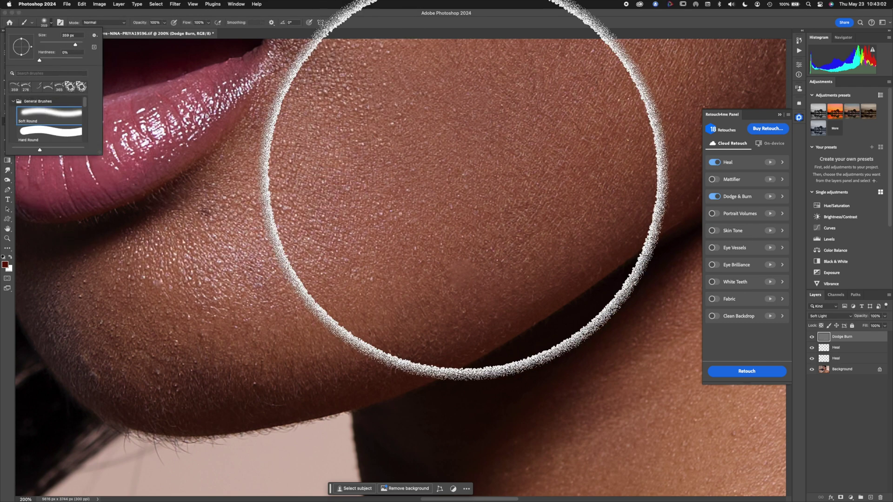
drag(433, 216, 291, 224)
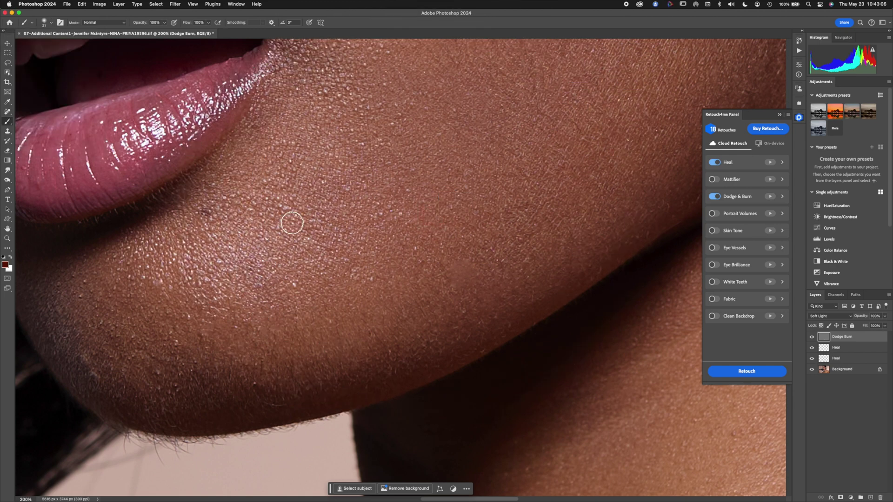
Step: Set the foreground color to a bright orange-red, ff5103, by raising the brightness to 100%
click(6, 264)
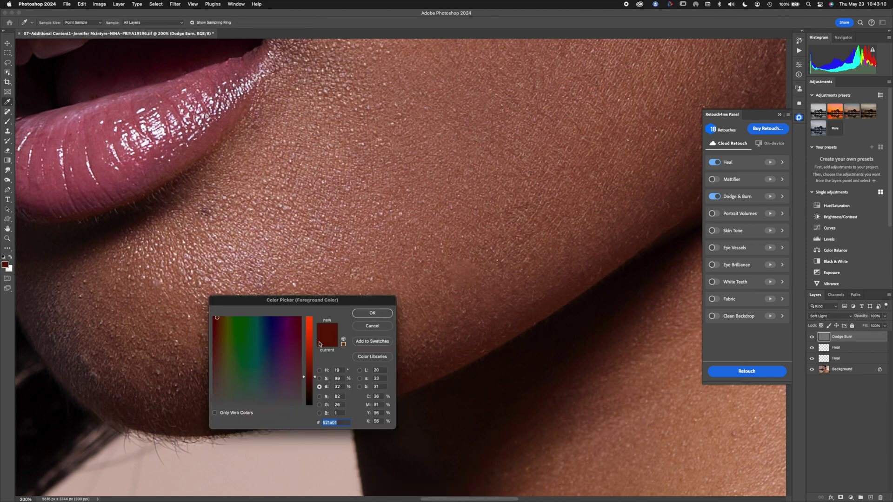
drag(315, 376, 311, 317)
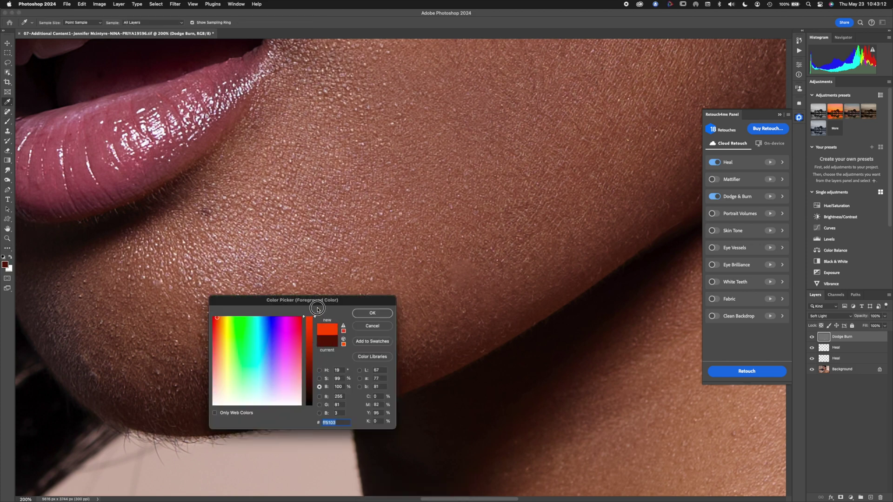
click(373, 314)
Step: Paint a circle around the healed spot on the jaw on the Dodge Burn layer and compare it with the original Background
mouse_move(466, 220)
mouse_down()
mouse_move(408, 313)
mouse_move(493, 215)
mouse_move(450, 223)
mouse_up()
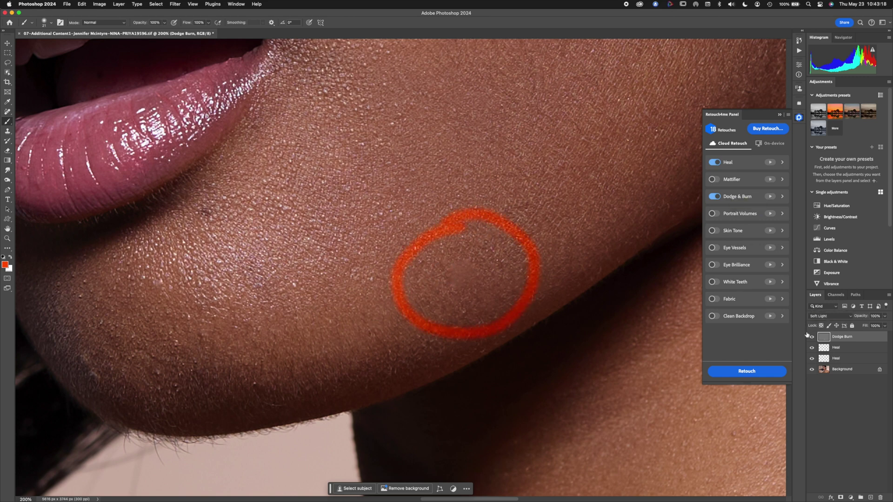
alt+click(812, 370)
alt+click(812, 371)
Step: Examine the cheek skin at 200% and compare the retouch with the Background layer shown alone
drag(454, 184, 417, 441)
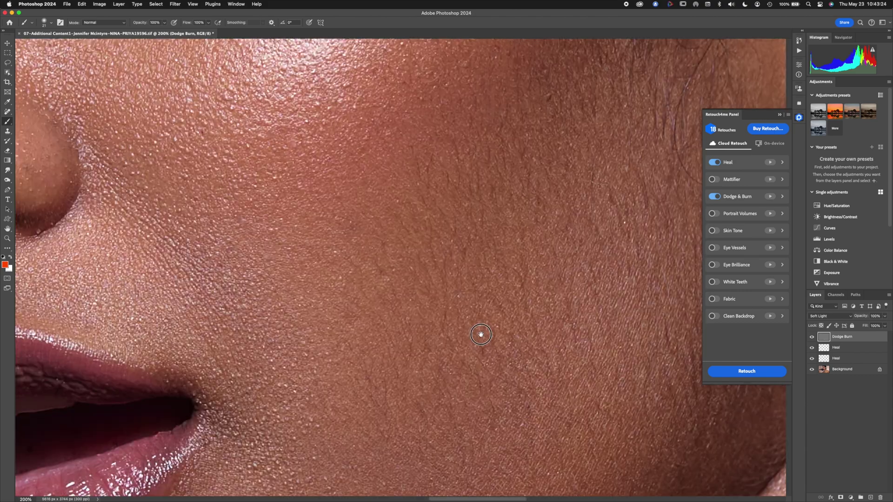
drag(481, 335, 540, 423)
drag(495, 239, 508, 281)
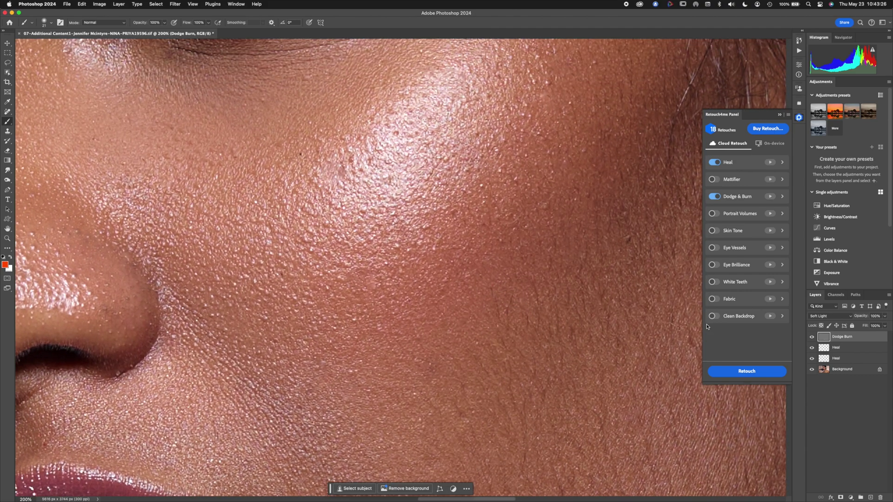
alt+click(813, 370)
alt+click(813, 370)
Step: Undo the cheek circle painted on the Dodge Burn layer and paint it on the Background layer instead
mouse_move(405, 241)
mouse_down()
mouse_move(315, 263)
mouse_move(347, 321)
mouse_move(439, 291)
mouse_move(405, 247)
mouse_move(365, 238)
mouse_up()
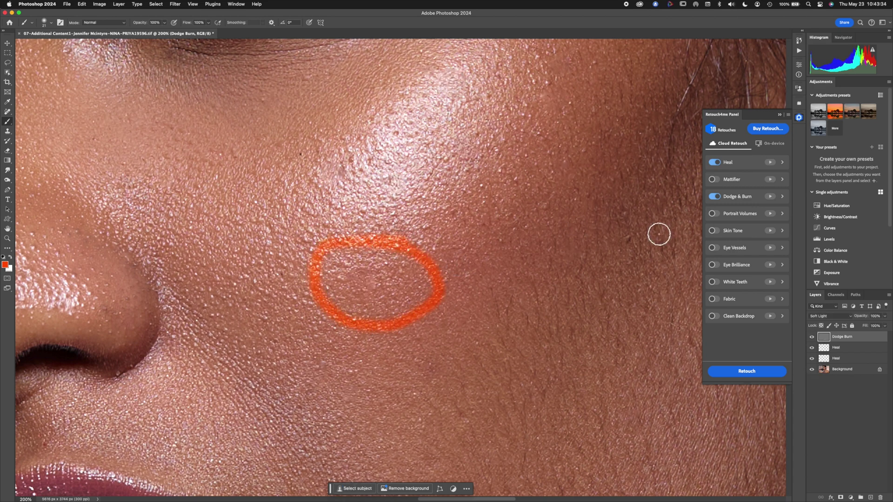
key(super+z)
click(838, 370)
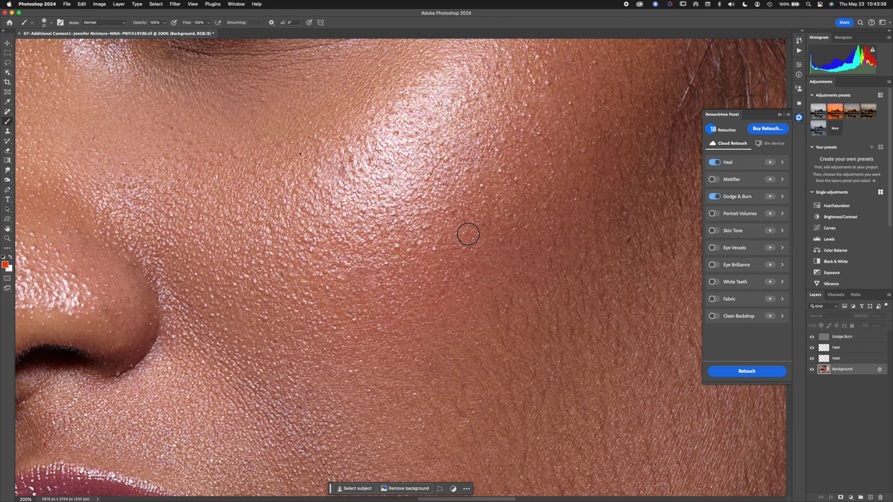
mouse_move(413, 232)
mouse_down()
mouse_move(357, 238)
mouse_move(326, 307)
mouse_move(411, 342)
mouse_move(449, 276)
mouse_move(408, 238)
mouse_move(378, 233)
mouse_up()
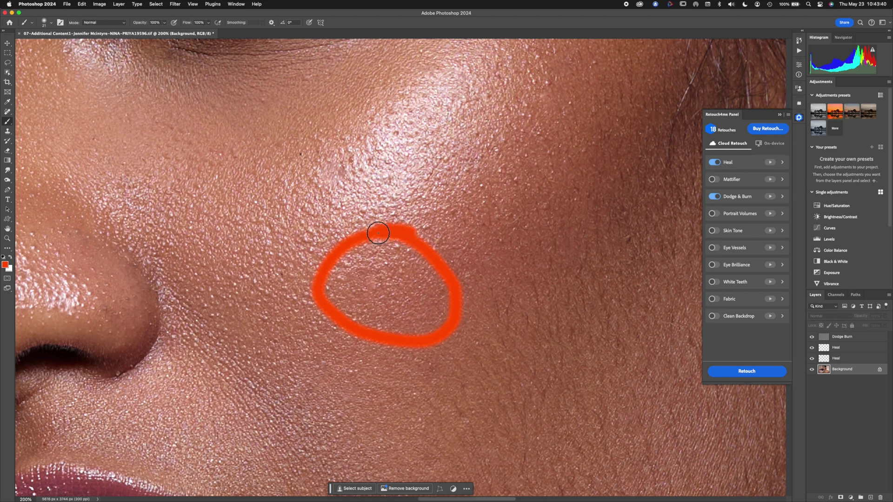
Step: Compare the circled cheek area with and without the retouching layers, leaving all layers shown
alt+click(812, 370)
alt+click(812, 369)
alt+click(812, 370)
alt+click(812, 371)
alt+click(812, 370)
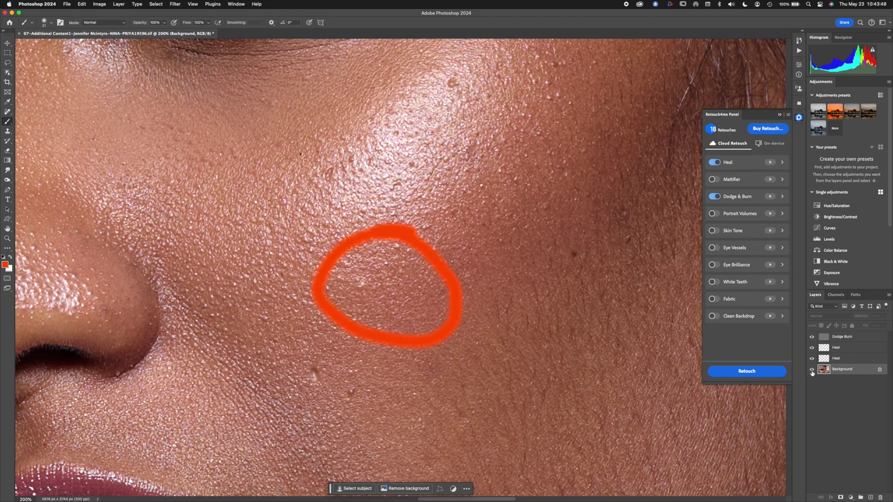
alt+click(813, 371)
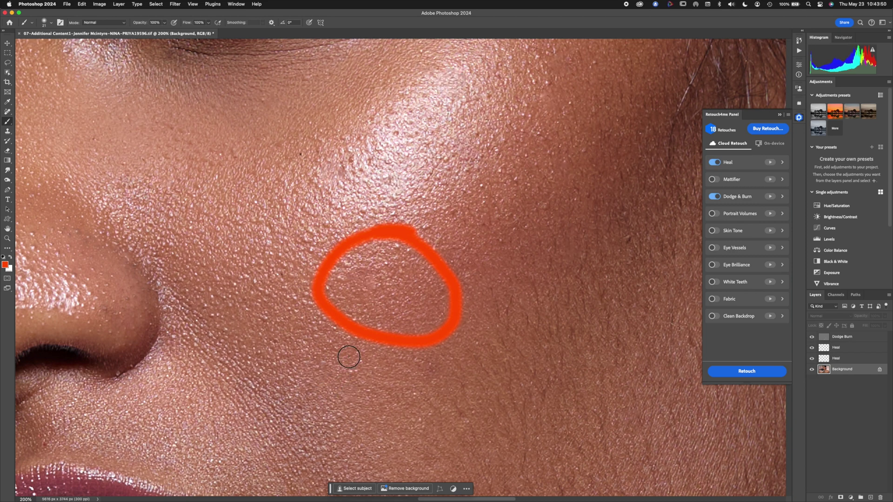
Step: Paint a second circle on the lower cheek just below the first and compare that area with the original Background
mouse_move(344, 342)
mouse_down()
mouse_move(272, 364)
mouse_move(291, 432)
mouse_move(421, 441)
mouse_move(388, 354)
mouse_move(342, 340)
mouse_up()
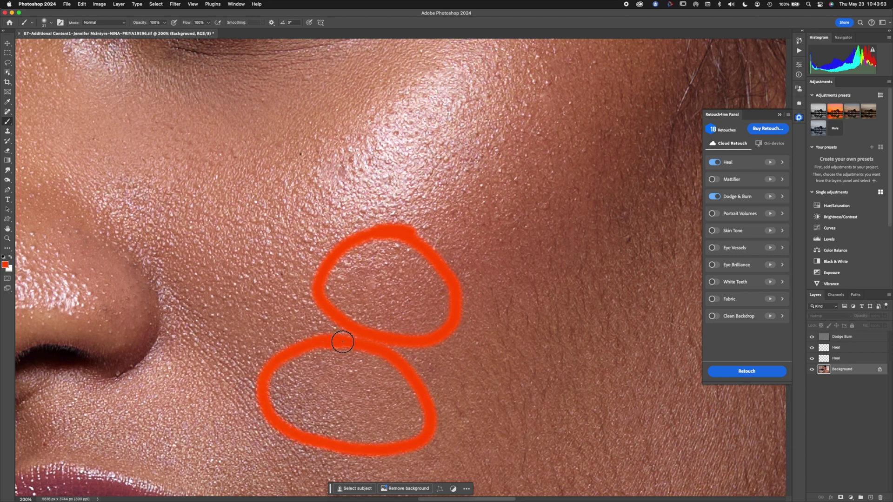
alt+click(812, 370)
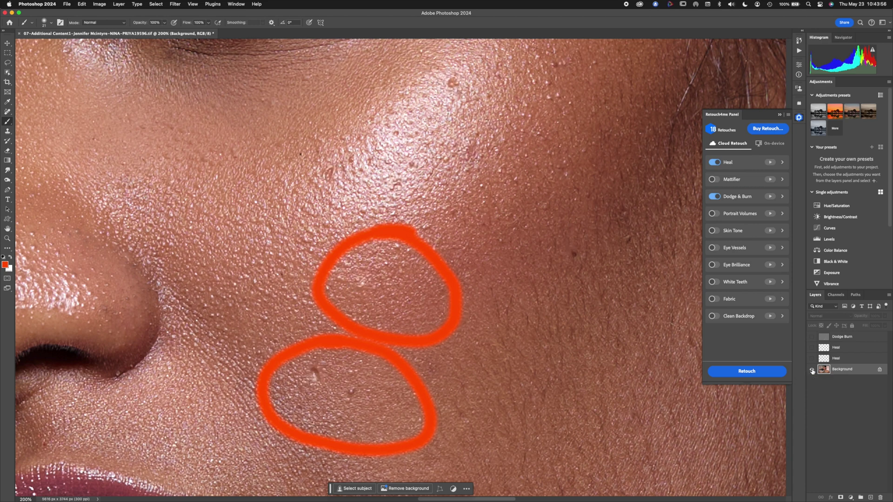
alt+click(812, 370)
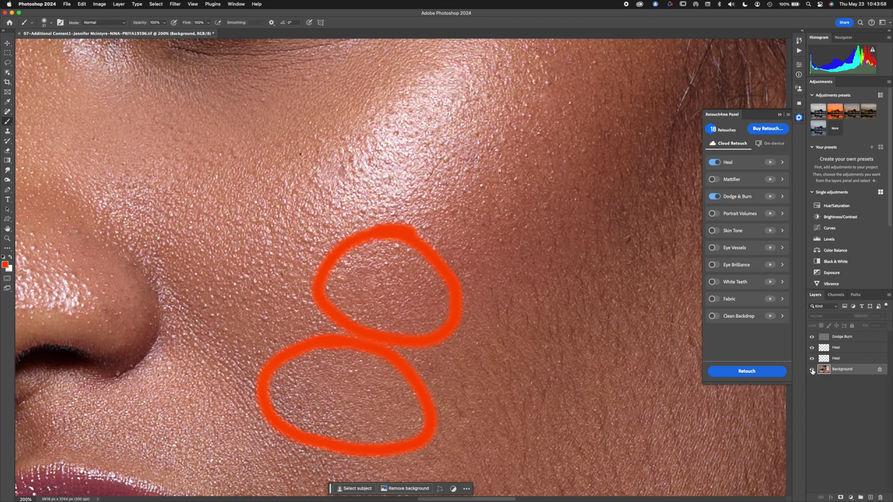
alt+click(812, 371)
alt+click(812, 370)
Step: Paint a smaller circle on the upper cheek highlight and compare it with the Background layer shown alone
mouse_move(361, 134)
mouse_down()
mouse_move(325, 139)
mouse_move(291, 186)
mouse_move(379, 189)
mouse_move(368, 145)
mouse_move(310, 132)
mouse_up()
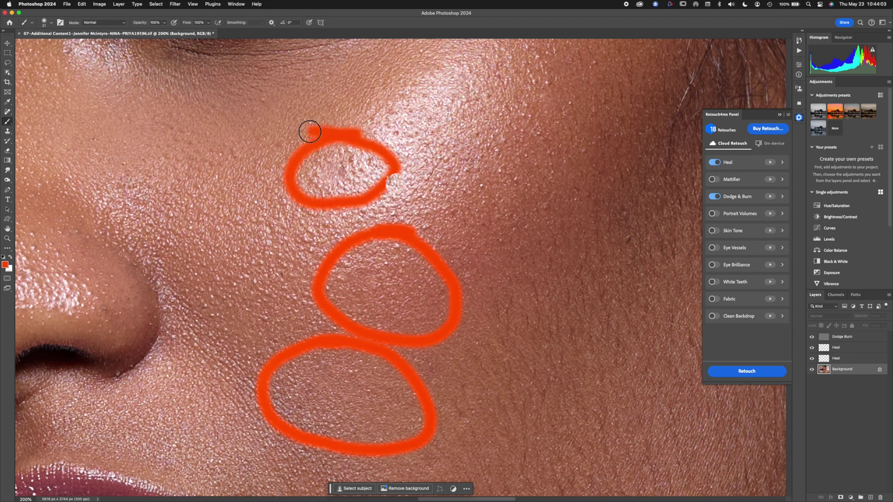
alt+click(812, 370)
alt+click(812, 370)
Step: Examine the Heal patches with the Background hidden, with and without the Dodge Burn layer, and restore all layers
click(812, 370)
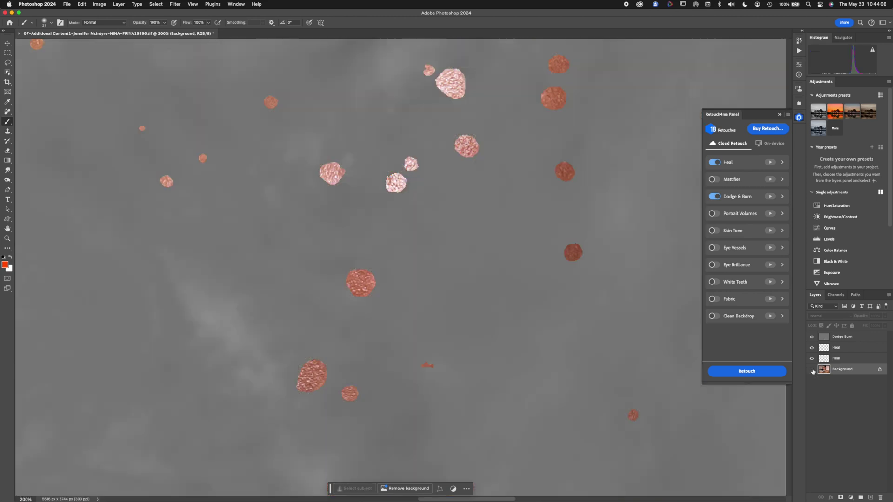
click(812, 337)
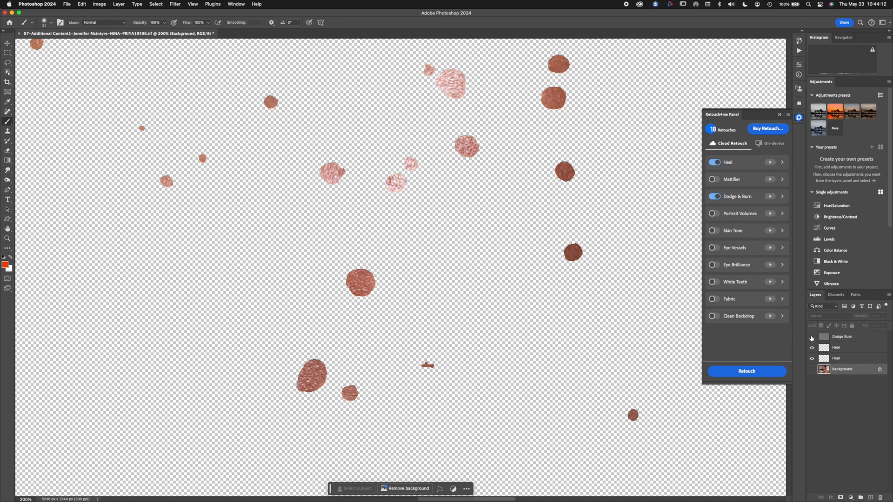
key(super+minus)
key(super+minus)
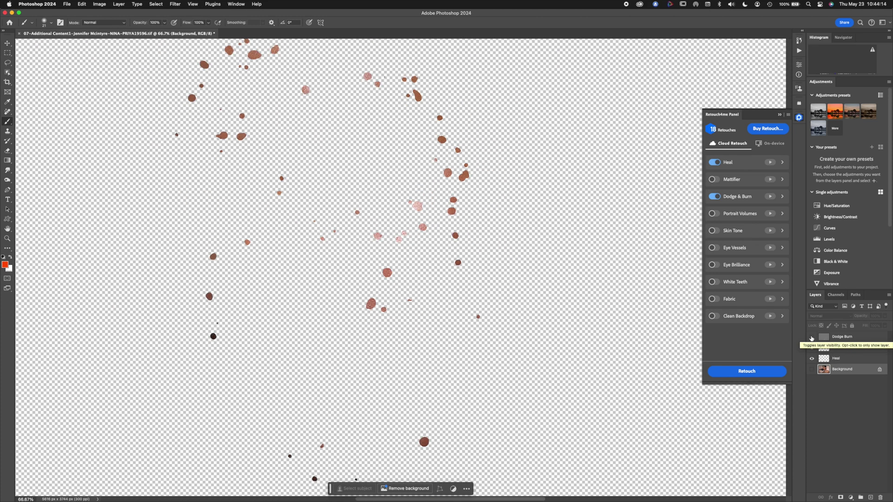
key(super+minus)
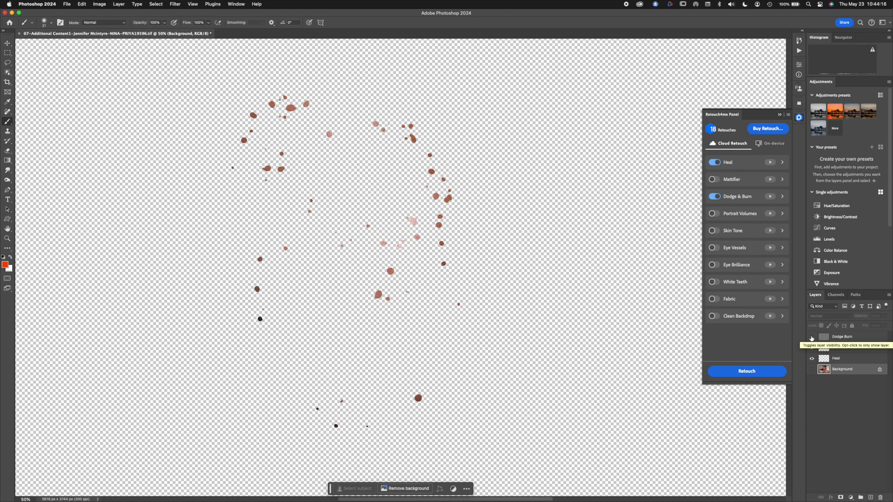
click(812, 347)
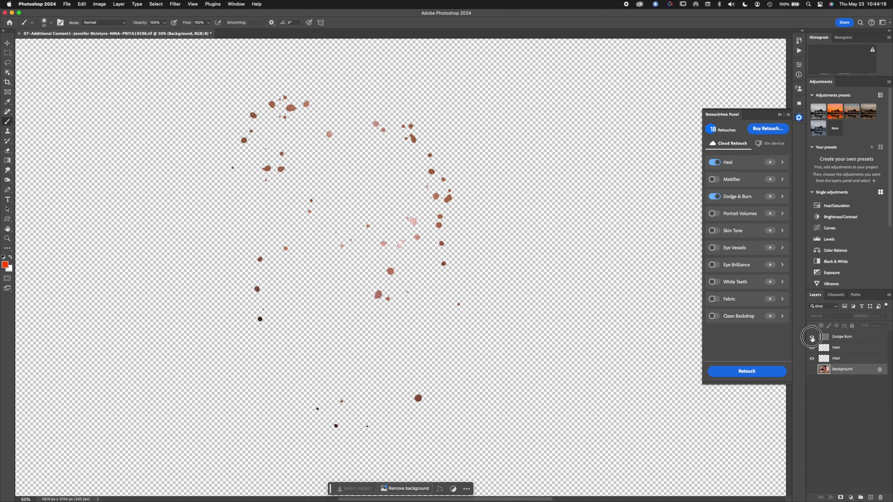
click(812, 337)
click(812, 370)
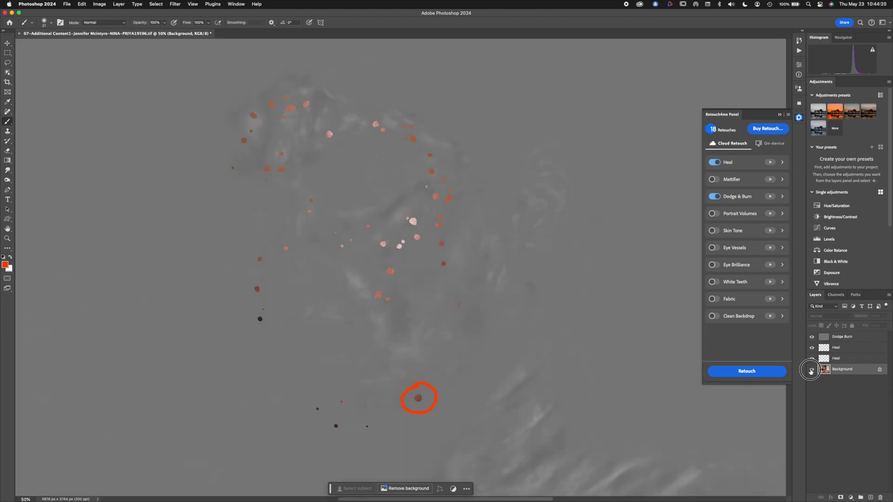
click(812, 370)
Step: Paint a circle around the small white mark on the neck at 200% and compare it with the original Background
key(super+equal)
key(super+equal)
key(super+equal)
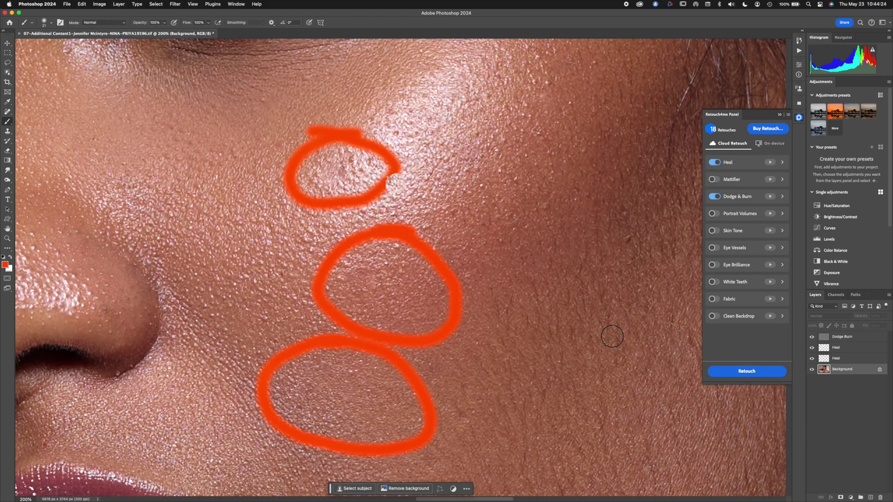
scroll(612, 336, down, 10)
scroll(612, 336, down, 10)
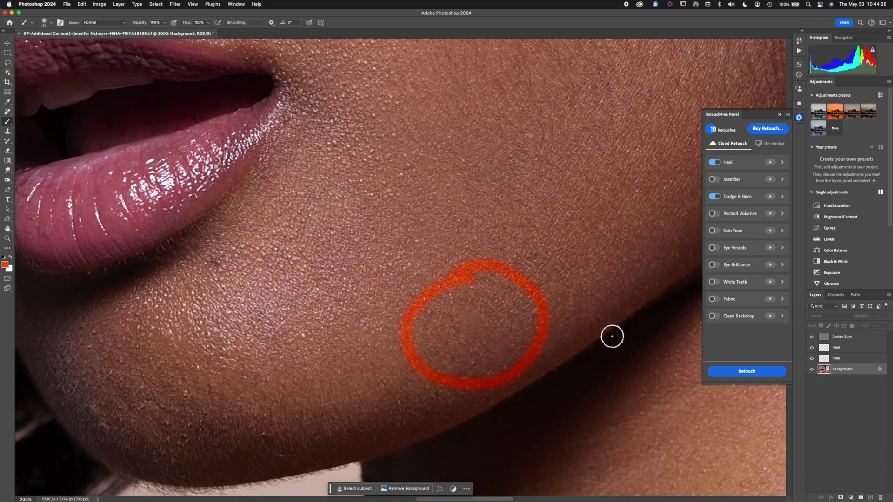
scroll(610, 336, down, 3)
scroll(609, 336, right, 5)
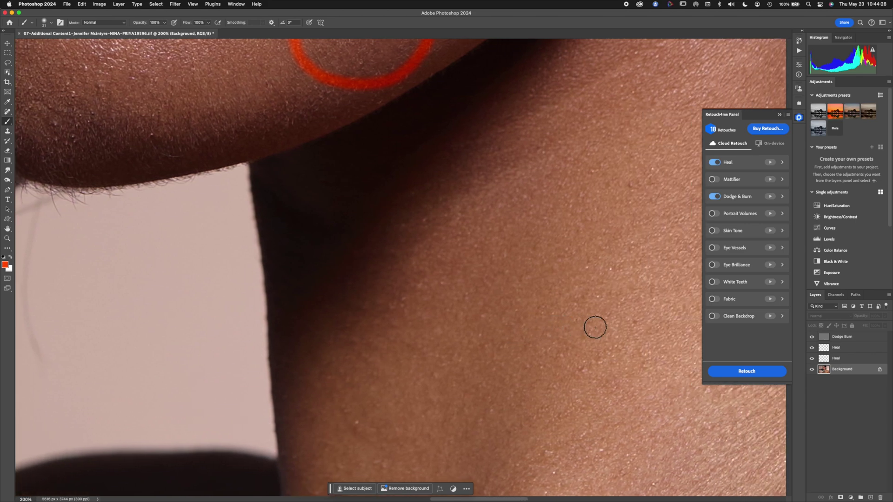
scroll(595, 326, down, 2)
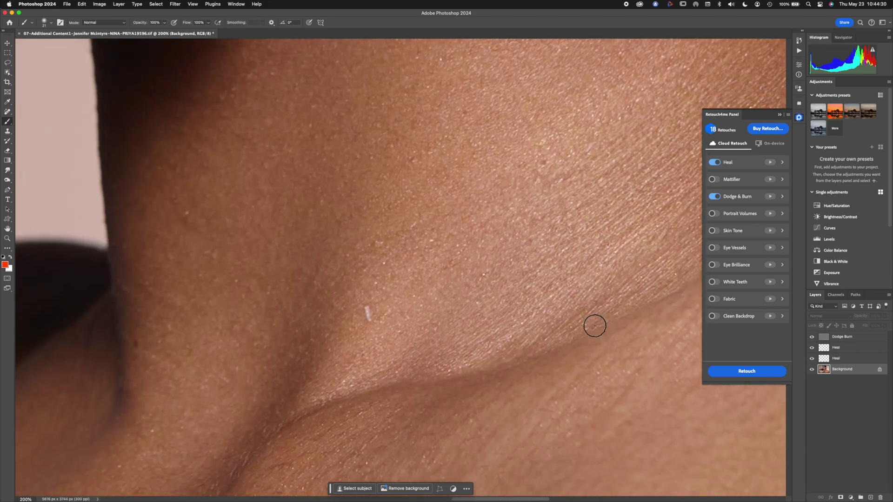
mouse_move(386, 263)
mouse_down()
mouse_move(310, 328)
mouse_move(380, 365)
mouse_move(423, 280)
mouse_move(343, 264)
mouse_up()
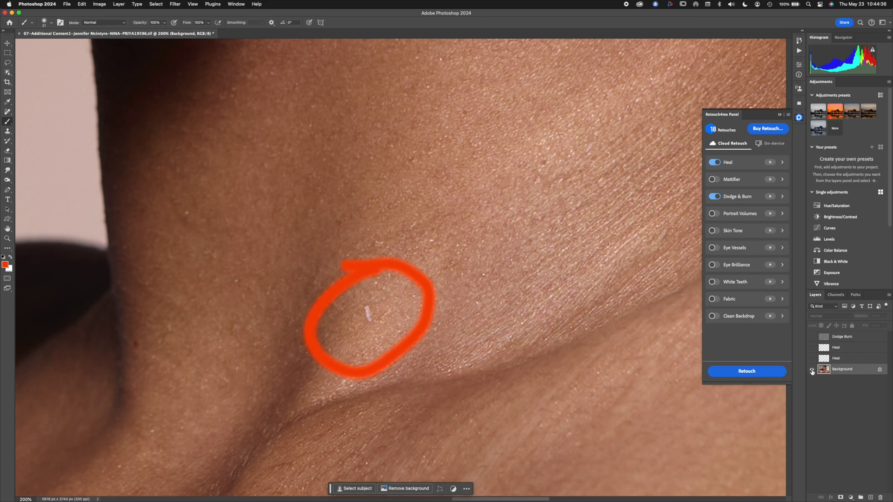
Step: Examine the collarbone and chest skin, and compare the marked face at 66.7% with the original Background layer
scroll(633, 344, down, 10)
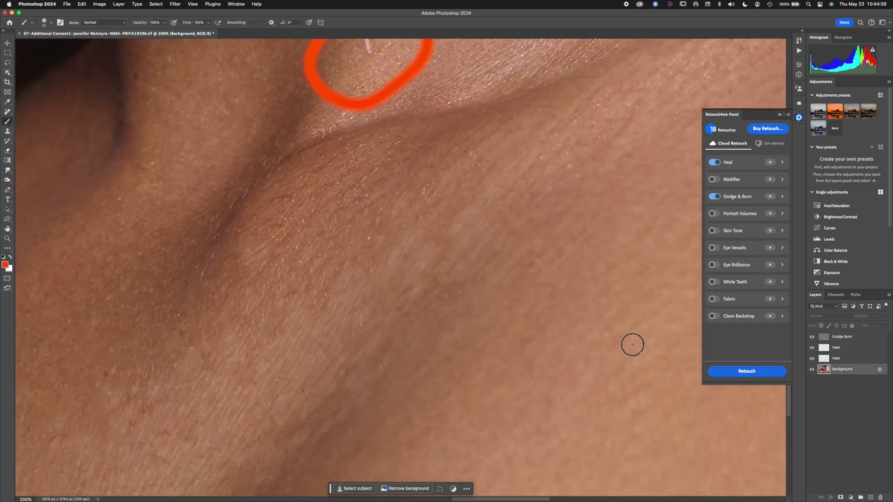
scroll(635, 345, left, 10)
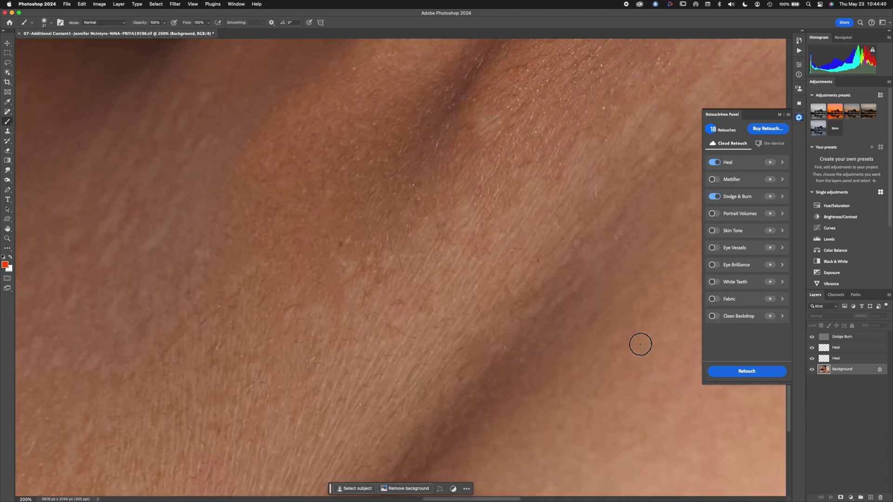
scroll(640, 345, left, 5)
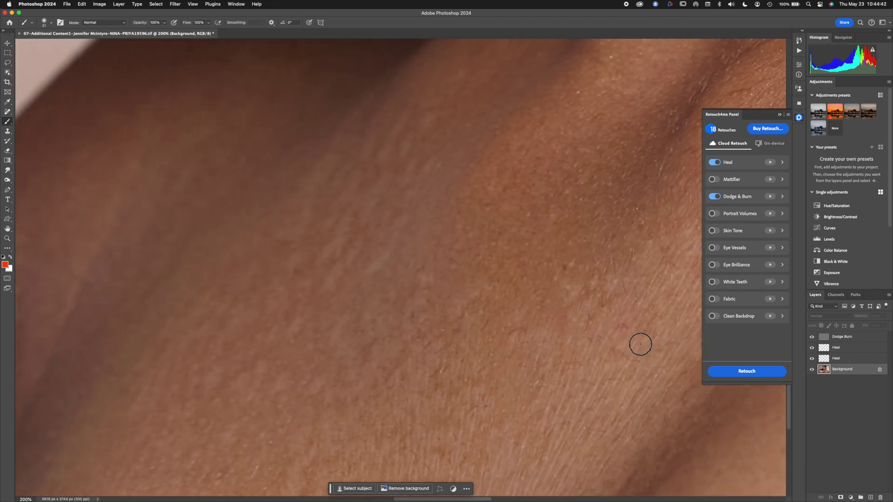
scroll(640, 345, down, 3)
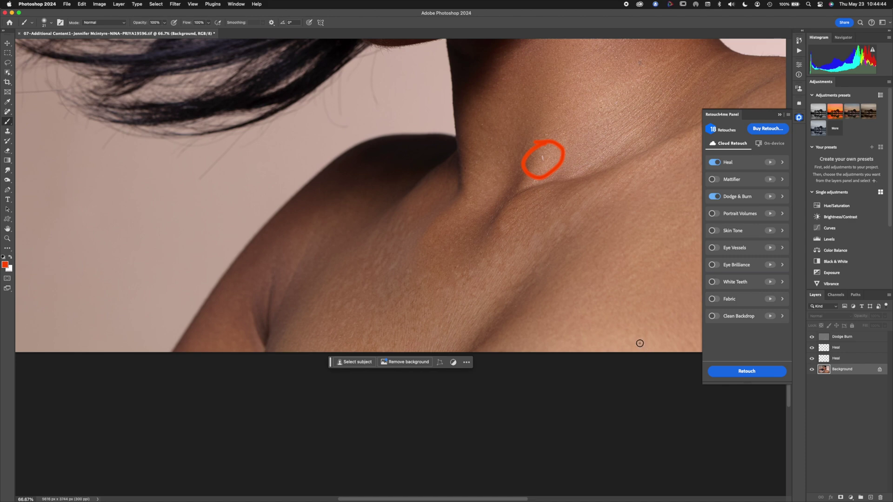
scroll(641, 346, up, 10)
scroll(640, 343, up, 5)
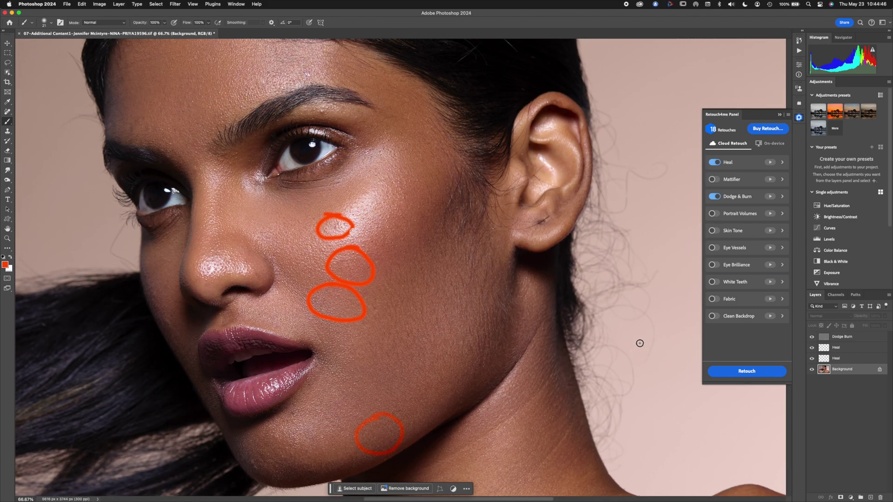
scroll(640, 343, left, 5)
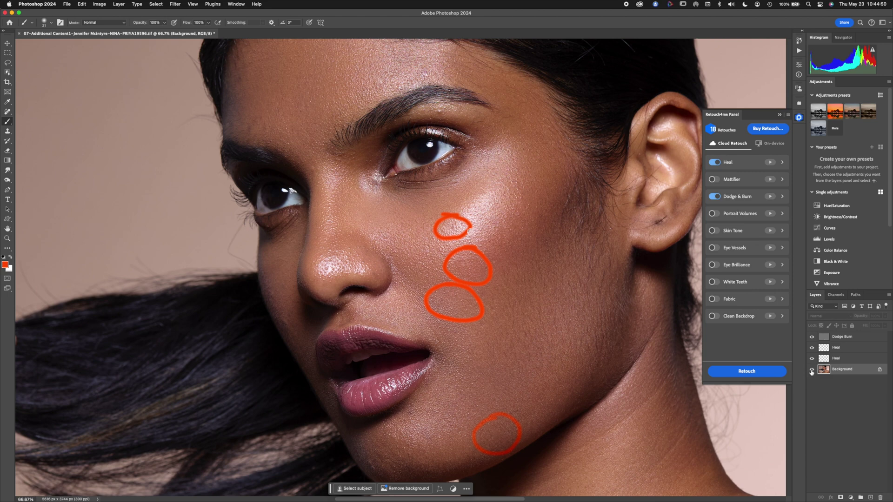
alt+click(812, 371)
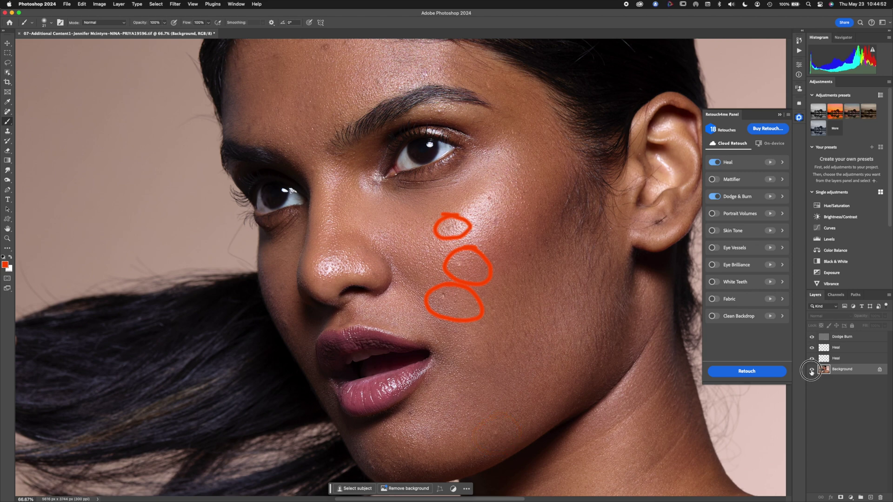
Step: Compare the whole marked face at 66.7% repeatedly with the original Background layer shown alone, and bring the forehead into view
alt+click(812, 371)
alt+click(811, 371)
alt+click(811, 371)
alt+click(811, 370)
scroll(582, 285, up, 5)
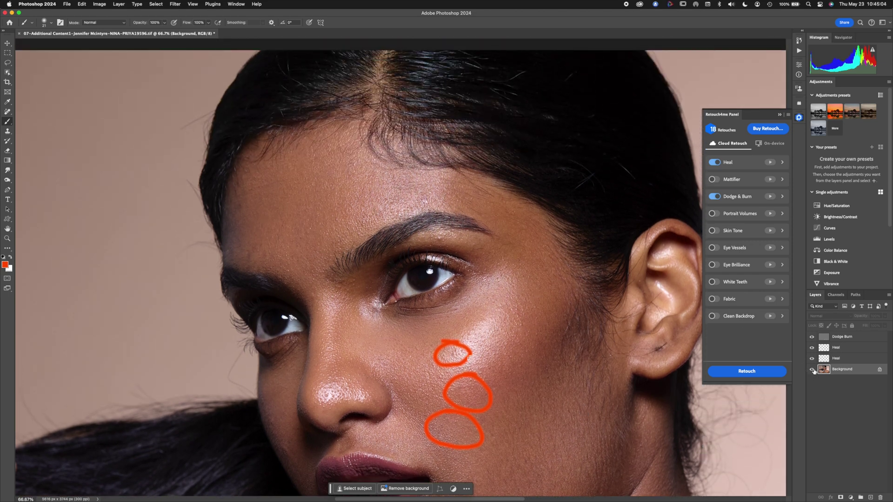
Step: Compare the skin around the eye and eyebrow at 200% with the Background layer shown alone, and restore all layers
alt+click(812, 370)
key(super+plus)
key(super+plus)
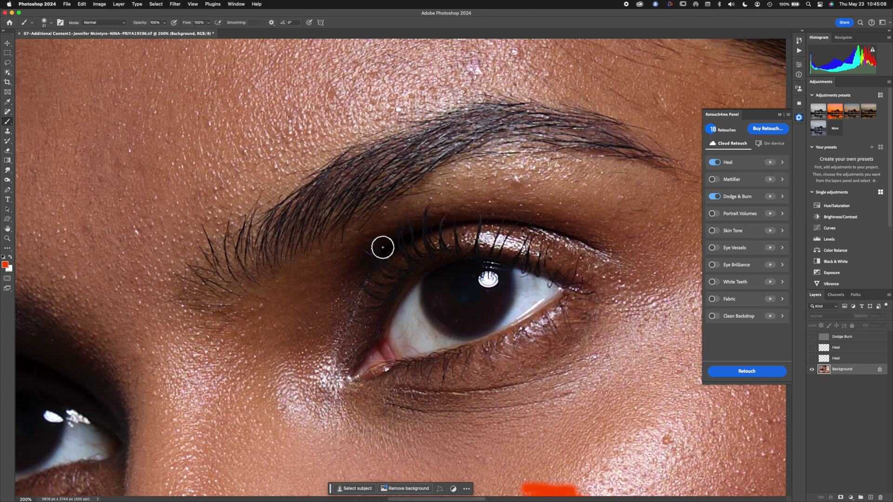
alt+click(812, 370)
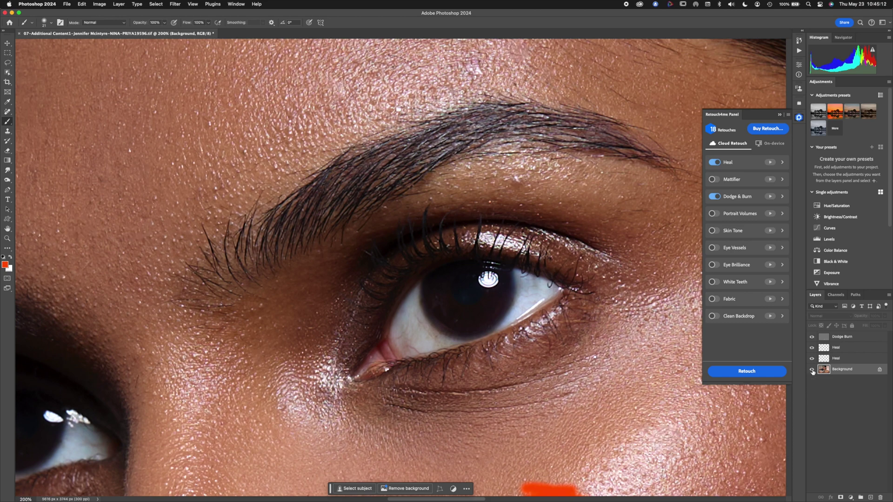
Step: Compare the forehead skin at 200% with the Background layer shown alone, and select the lower Heal layer to examine its opacity setting
drag(397, 230, 538, 435)
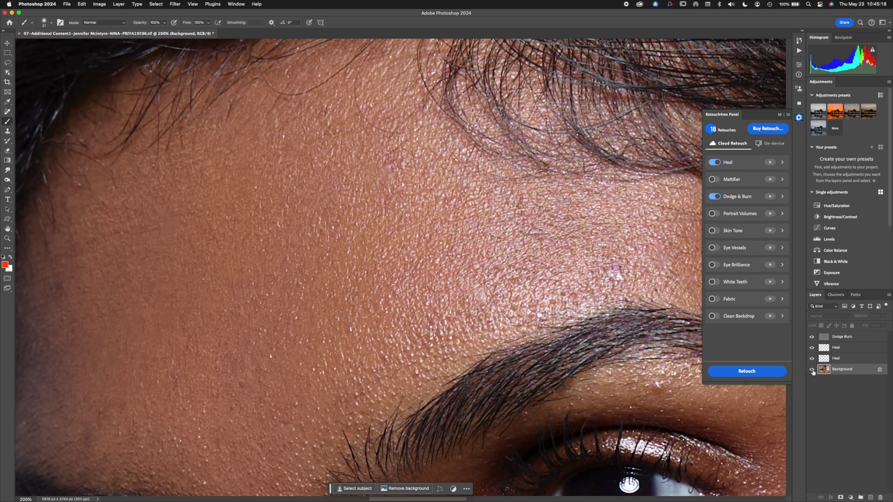
alt+click(812, 370)
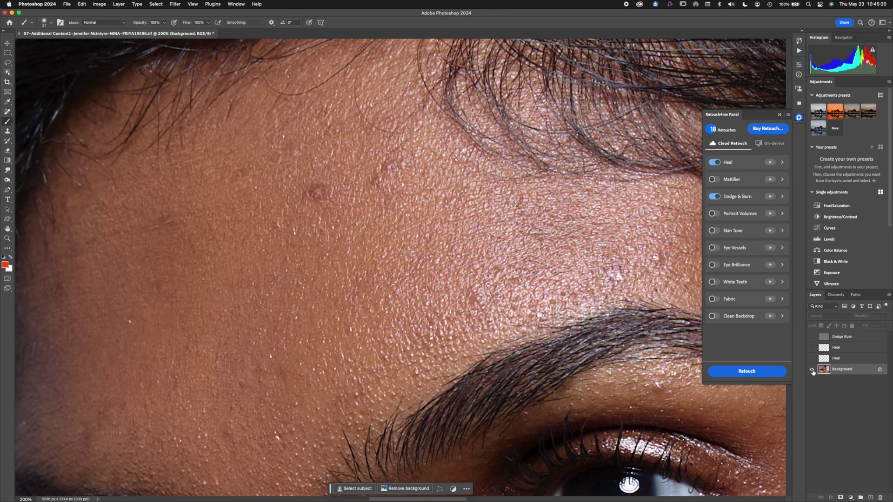
alt+click(812, 370)
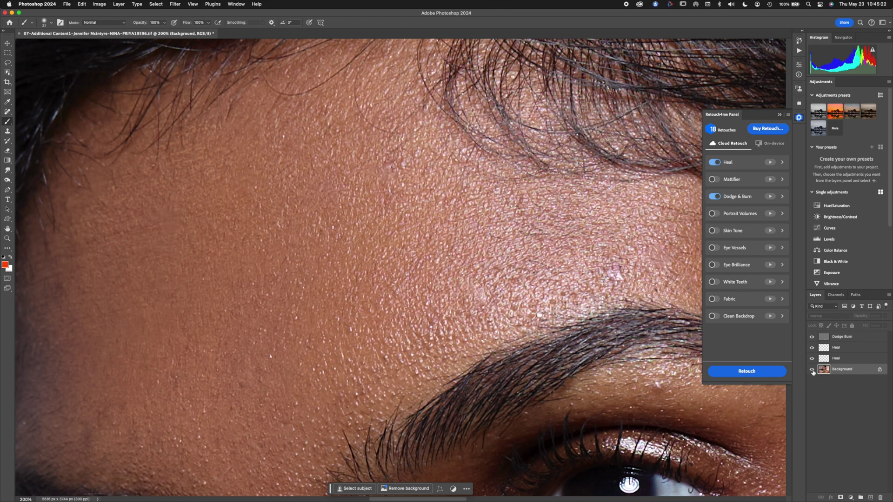
click(845, 359)
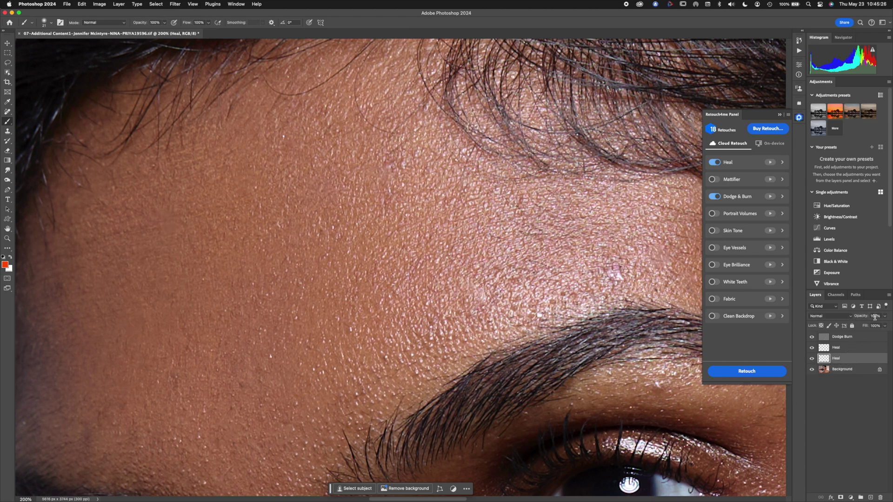
mouse_move(864, 318)
mouse_down()
mouse_move(789, 320)
mouse_move(891, 321)
mouse_up()
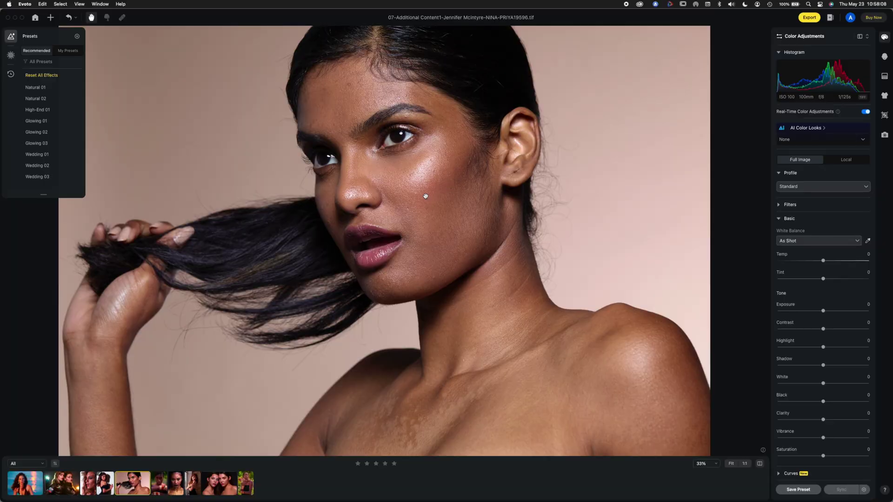
Step: Switch to Evoto, inspect the lower face at 100%, apply the Natural 01 preset and show its Portrait Retouching settings
click(745, 463)
drag(550, 319, 518, 221)
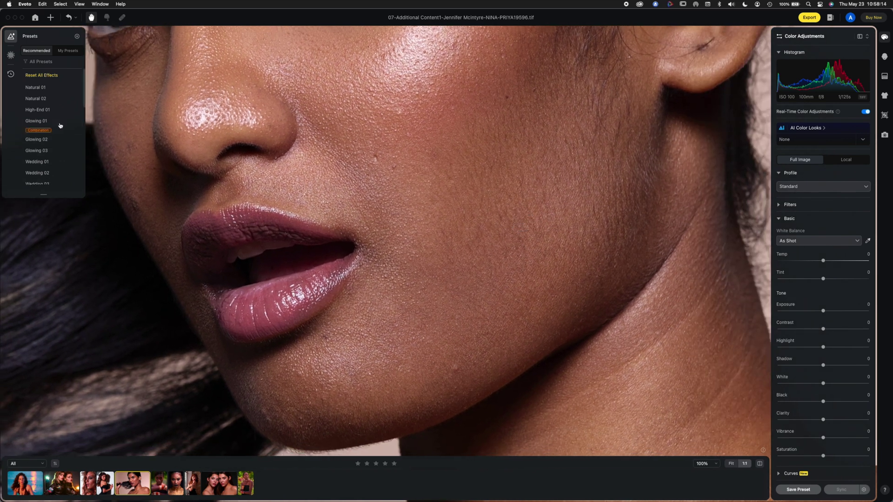
click(39, 90)
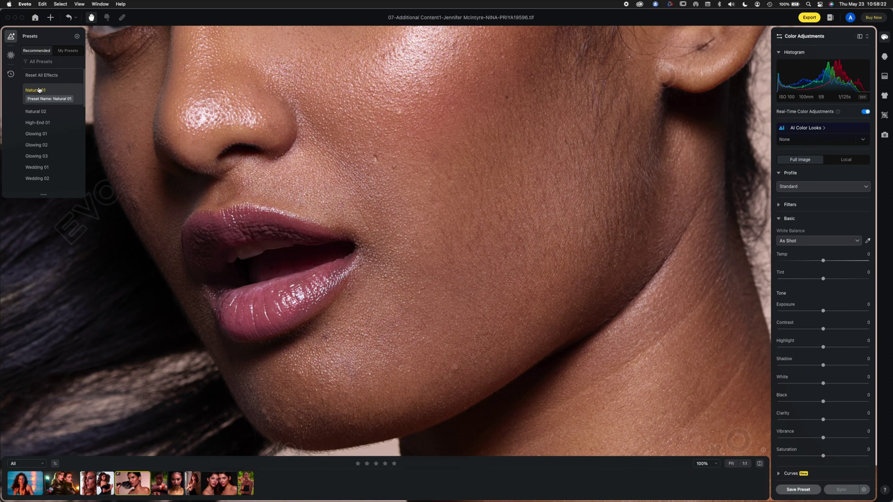
drag(414, 193, 426, 199)
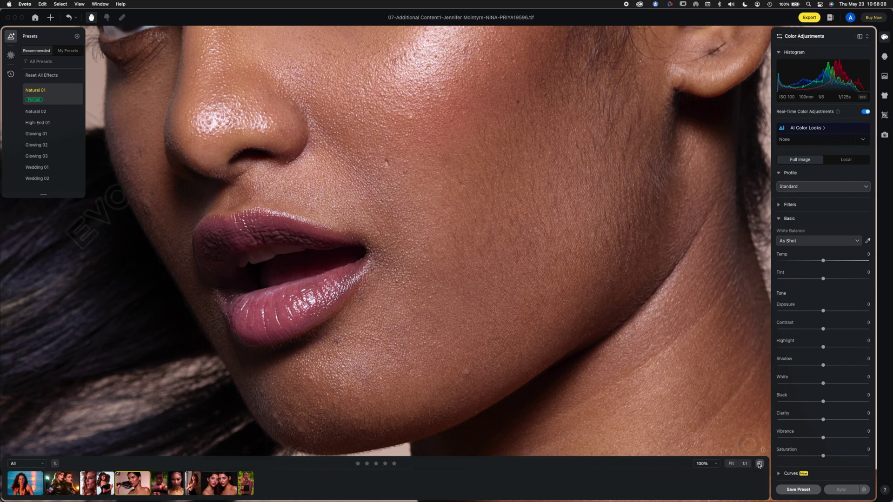
click(885, 56)
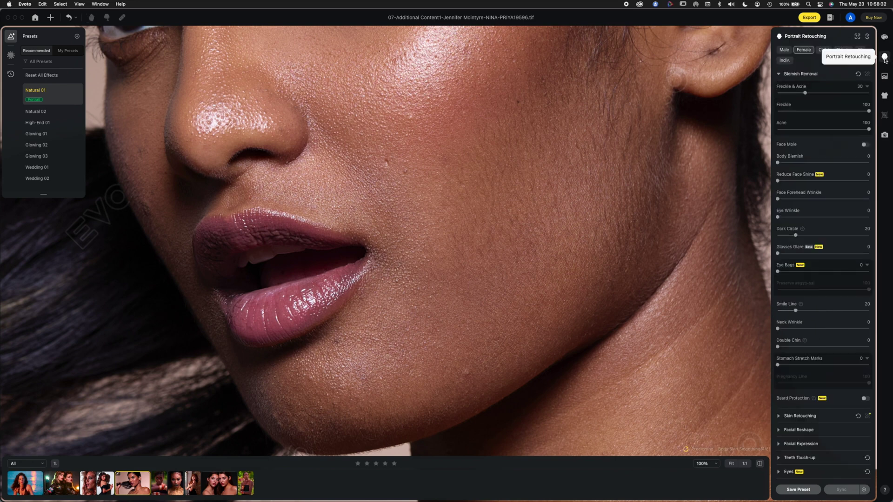
Step: Apply the Natural 02 preset and inspect the mouth, cheek and jaw skin
click(41, 112)
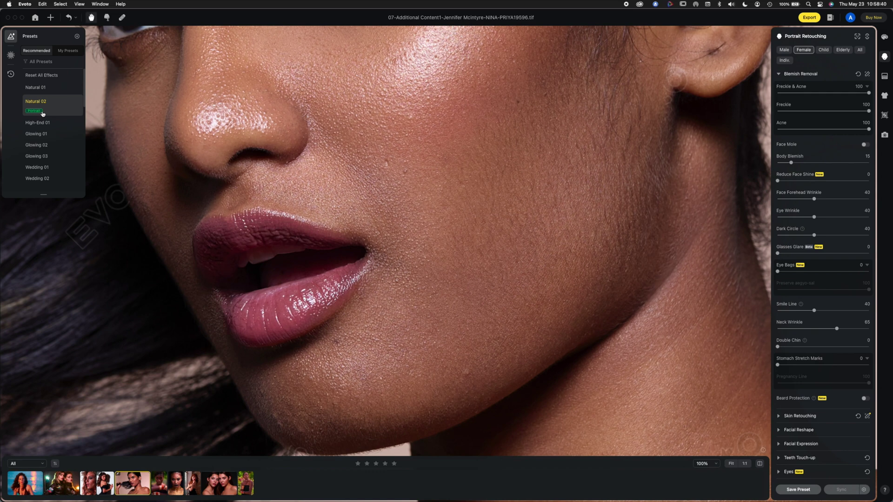
scroll(486, 211, down, 3)
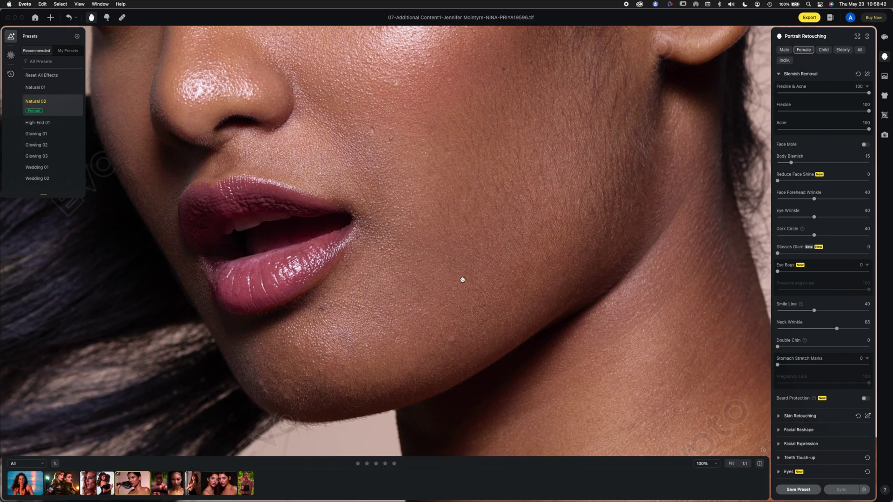
scroll(459, 307, down, 2)
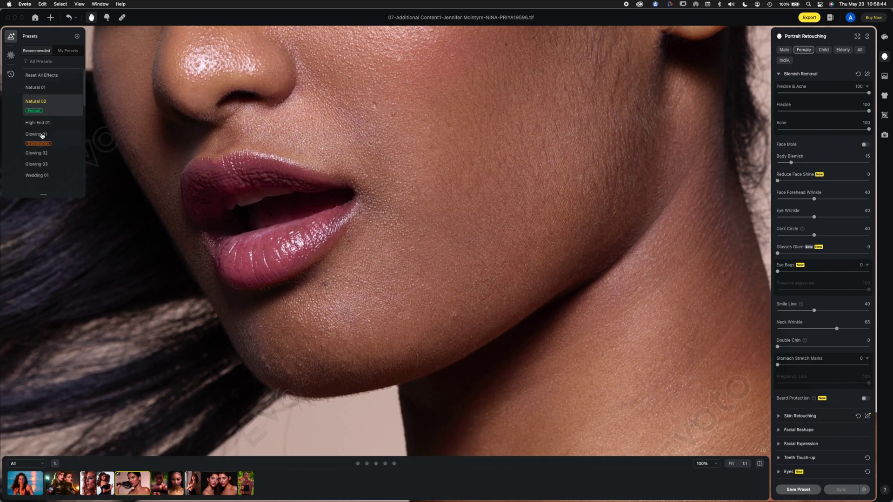
Step: Apply the High-End 01 preset and inspect the jaw, cheek and nose skin at 100%
click(43, 123)
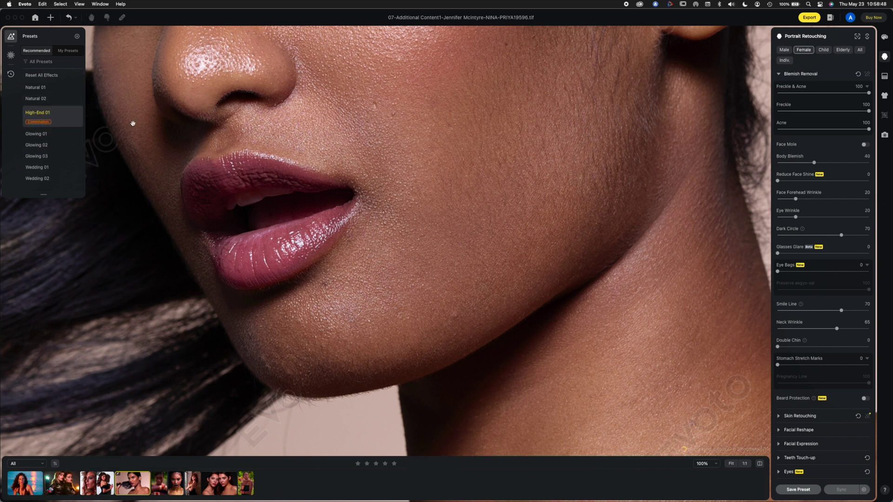
key(h)
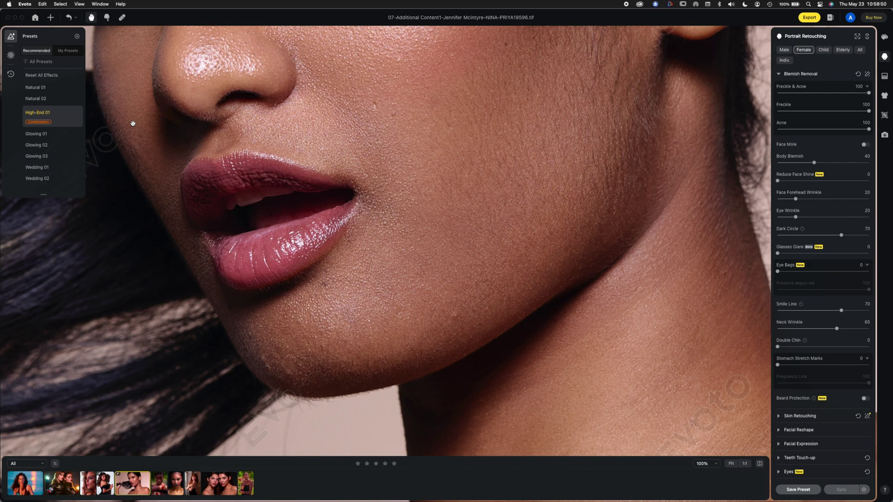
drag(470, 281, 456, 319)
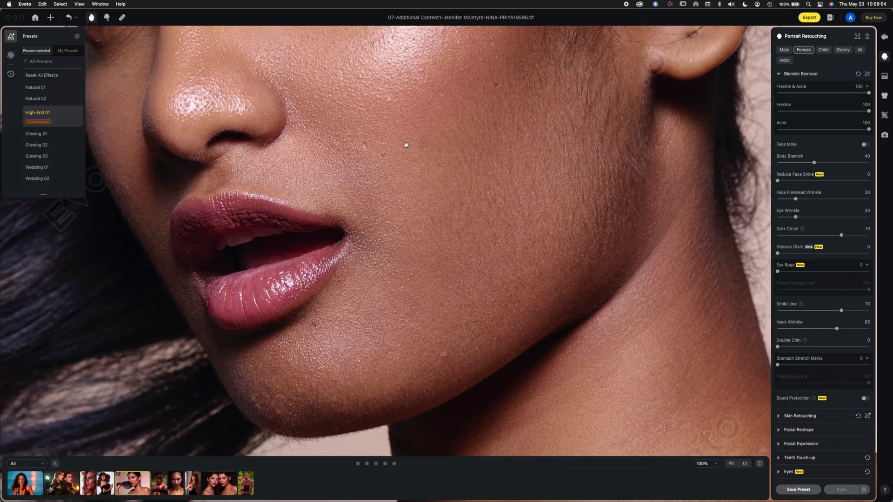
drag(407, 145, 479, 201)
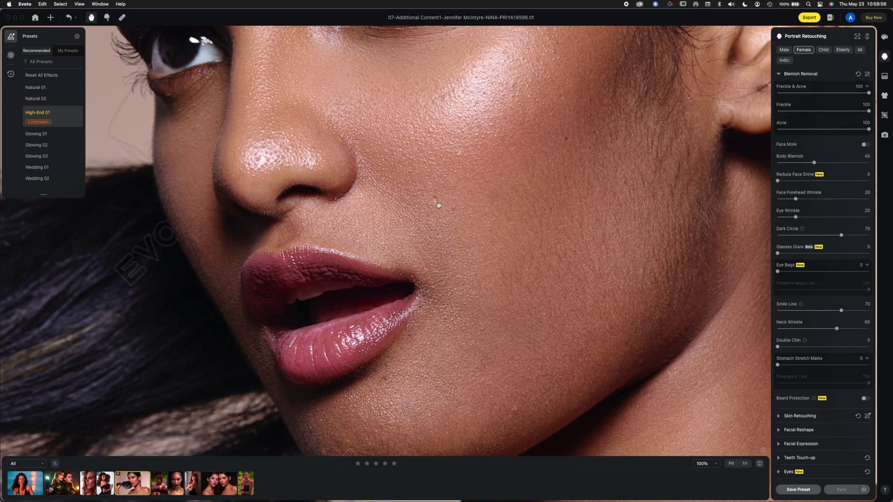
Step: Enlarge the portrait to 200% and compare the jaw and lower cheek skin repeatedly with the original
click(717, 465)
click(703, 413)
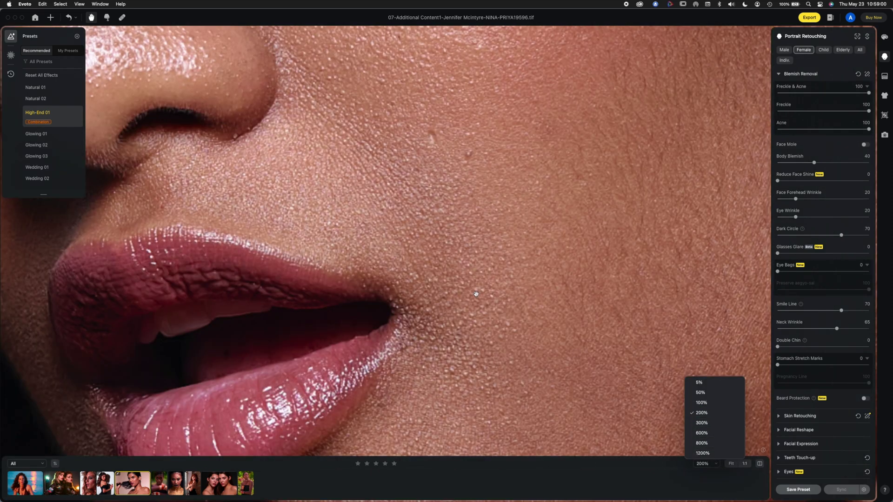
drag(487, 358, 355, 180)
drag(485, 355, 462, 253)
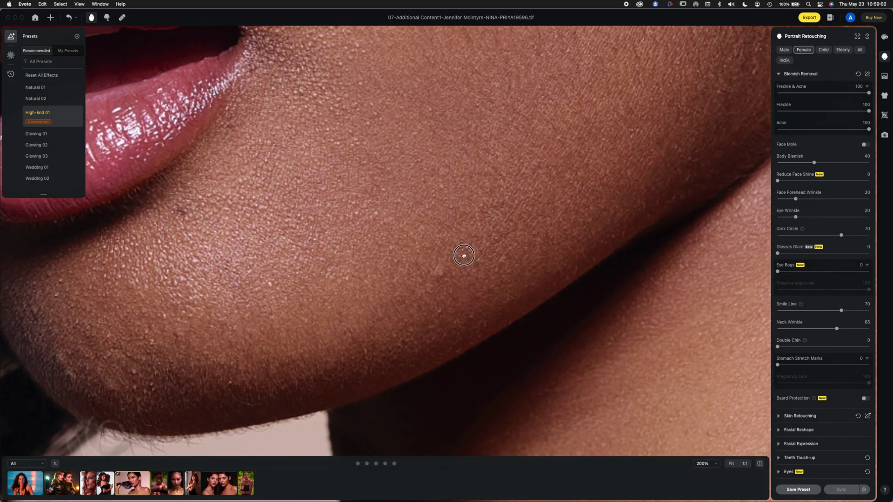
click(760, 465)
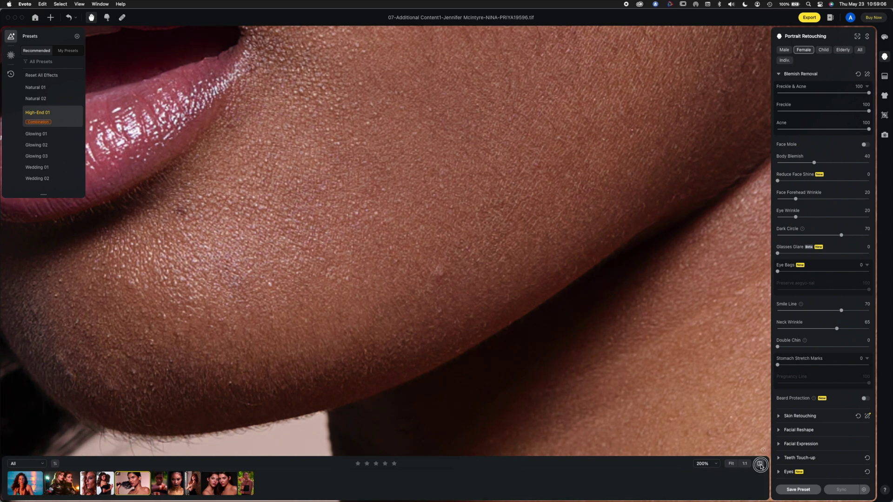
click(760, 465)
click(760, 465)
click(760, 465)
click(761, 464)
click(761, 465)
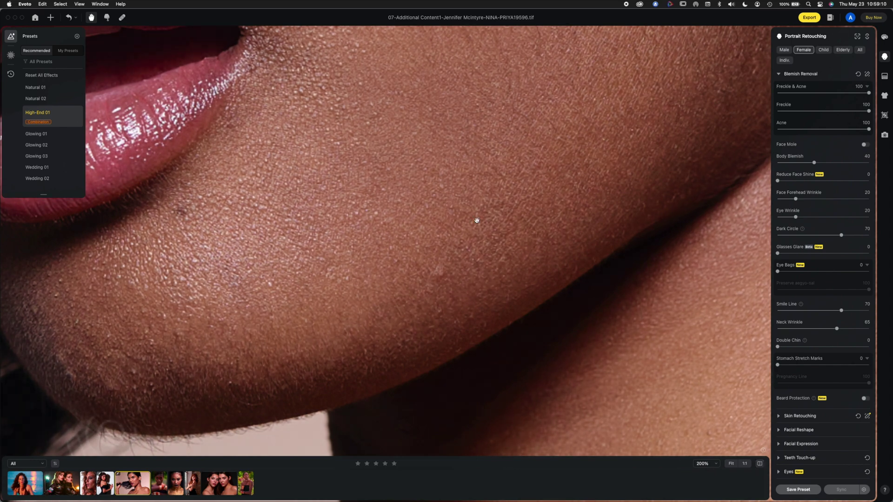
Step: Compare the chin skin below the lower lip at 200% with the original
drag(281, 351, 566, 253)
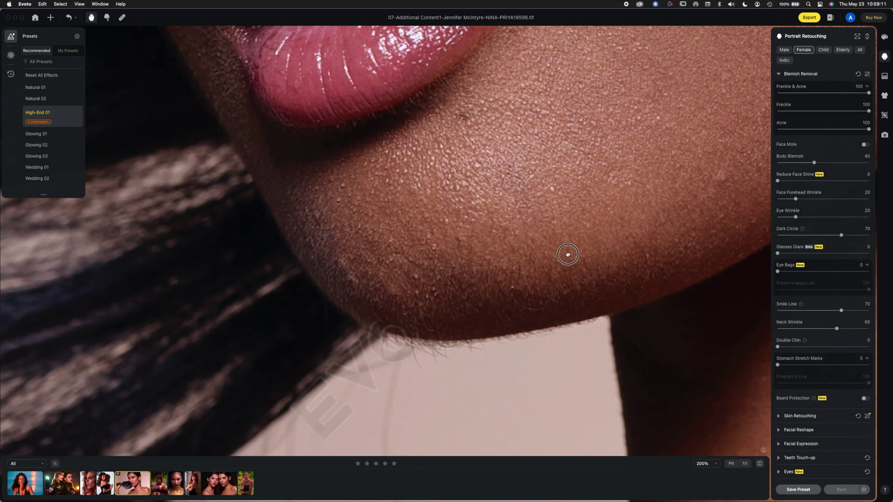
click(760, 465)
click(760, 464)
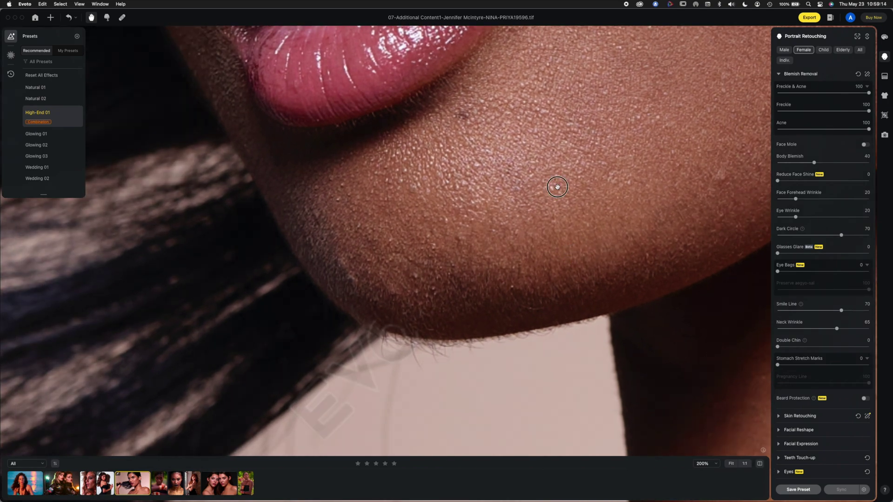
Step: Compare the cheek highlight and the skin beside the nose at 200% with the original
drag(553, 188, 474, 414)
drag(463, 200, 443, 295)
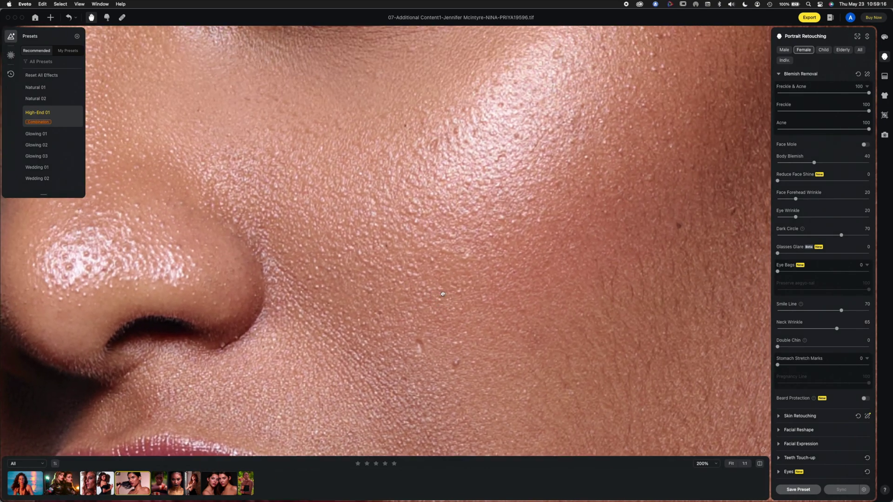
drag(495, 126, 421, 182)
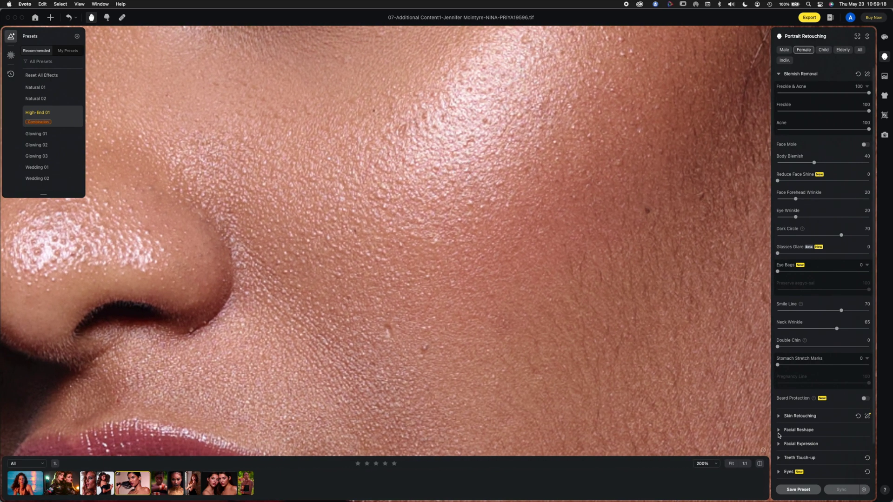
click(760, 465)
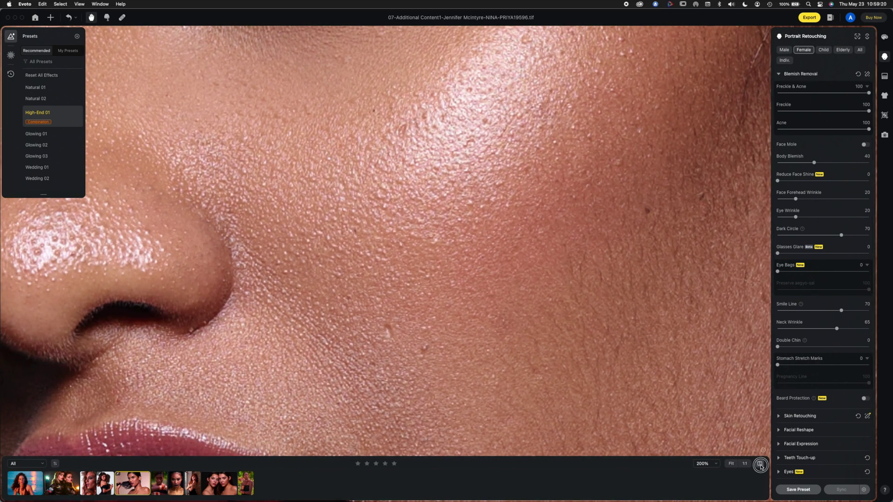
click(761, 464)
Step: Review the Blemish Removal settings, and test Freckle & Acne at 0 before restoring it to 100
drag(635, 213, 606, 205)
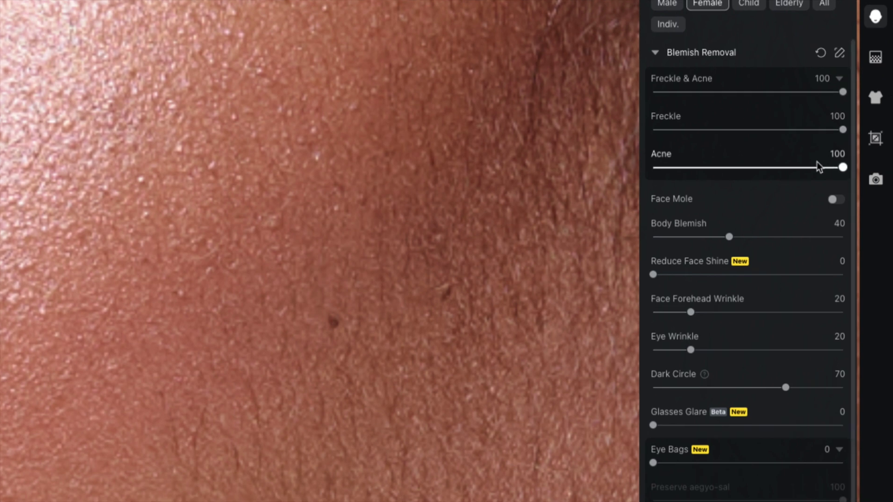
scroll(817, 162, down, 1)
scroll(817, 161, down, 4)
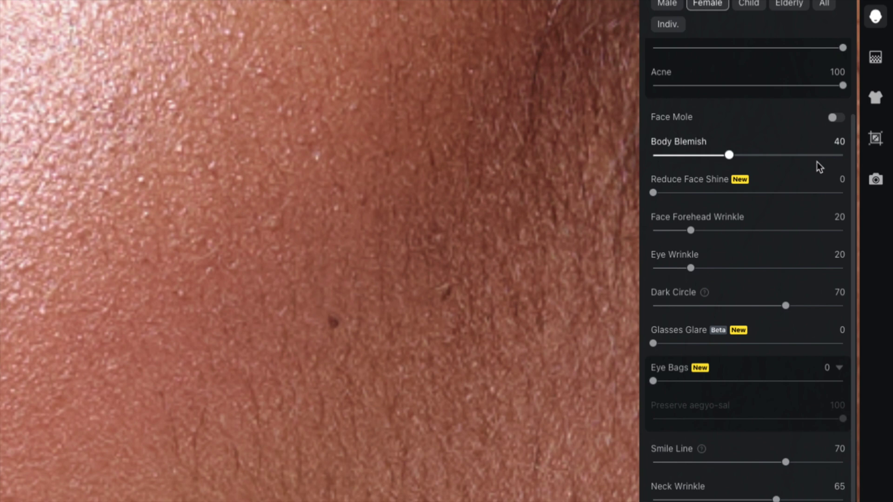
scroll(817, 161, up, 4)
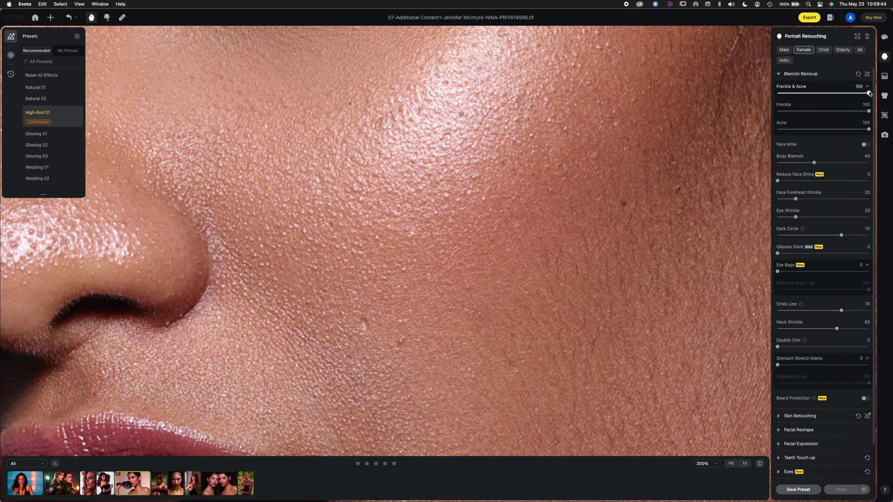
drag(869, 93, 774, 95)
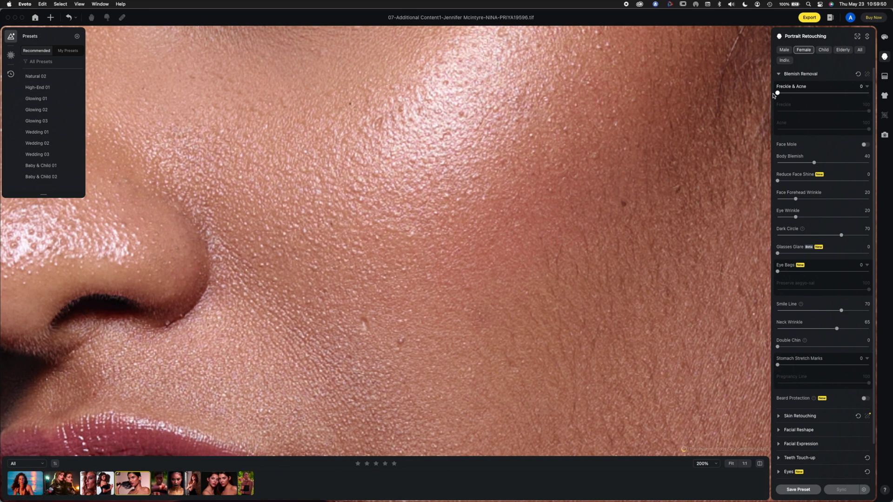
drag(778, 93, 887, 95)
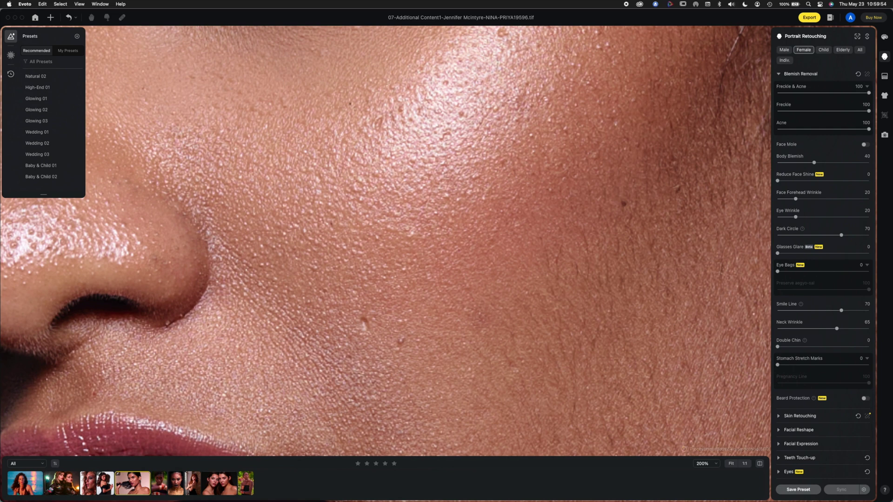
Step: Reapply the High-End 01 preset and replace it with the Natural 02 preset
click(37, 92)
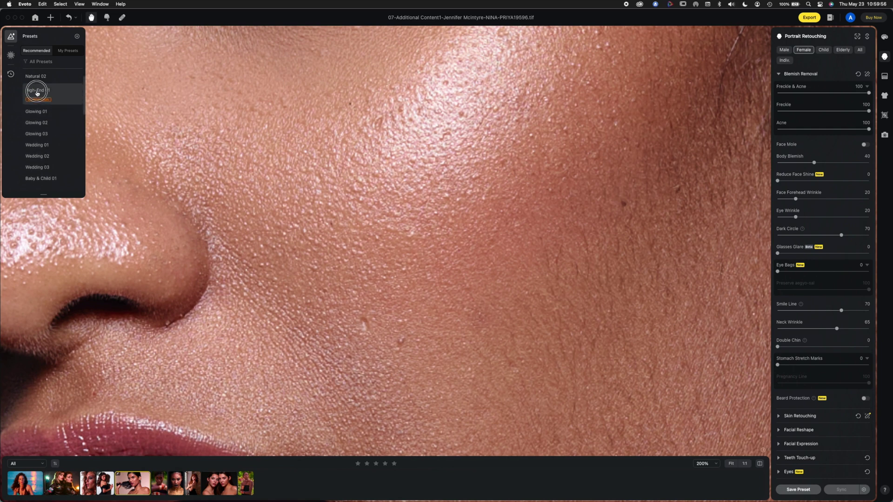
click(40, 78)
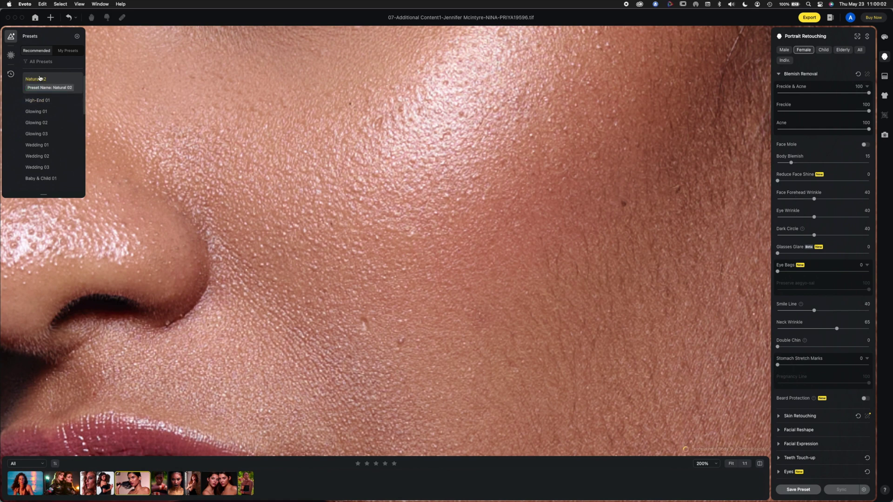
Step: Apply the High-End 01 preset, and test Acne at 2 and Freckle at 0 before restoring each to 100
click(38, 101)
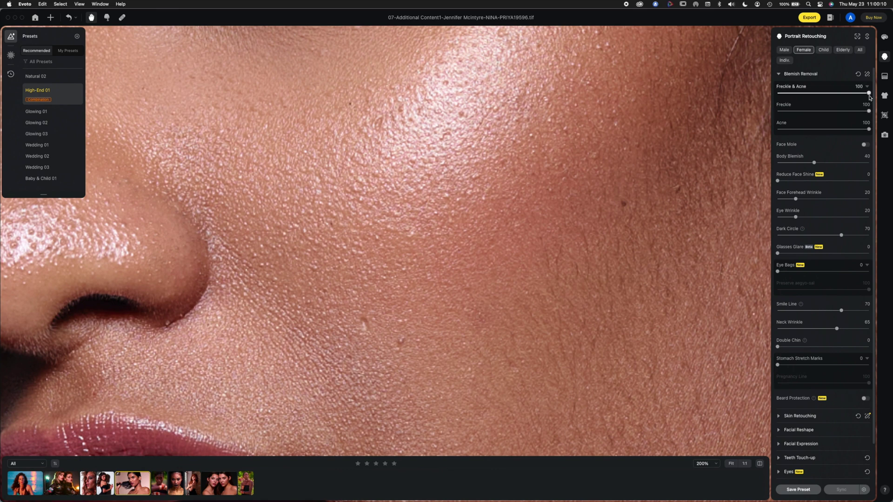
drag(868, 130, 780, 134)
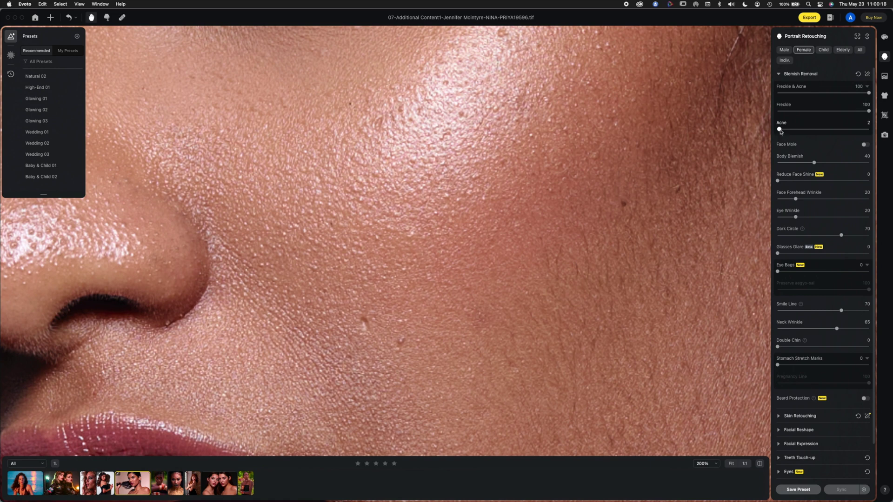
mouse_move(780, 131)
mouse_down()
mouse_move(881, 129)
mouse_move(870, 113)
mouse_move(777, 115)
mouse_up()
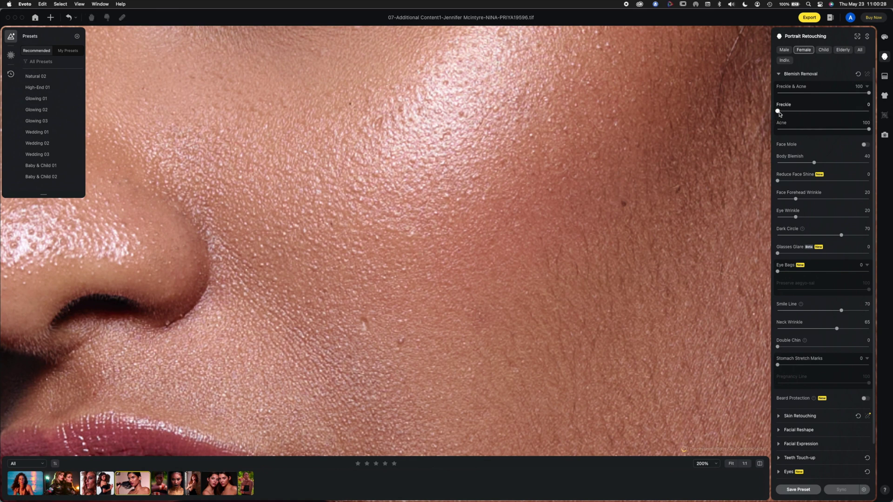
drag(777, 112, 869, 112)
Step: Compare the skin around the lower lip and chin at 200% with the original
scroll(439, 211, down, 5)
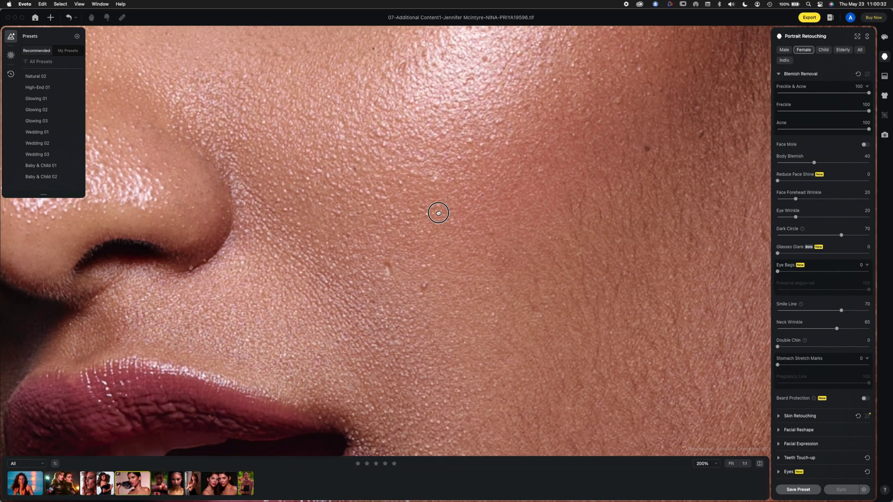
scroll(509, 266, down, 8)
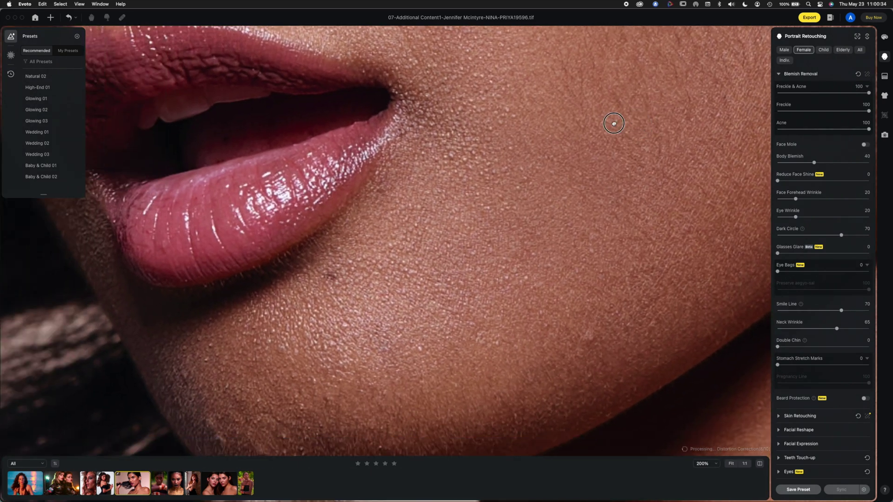
scroll(378, 381, down, 5)
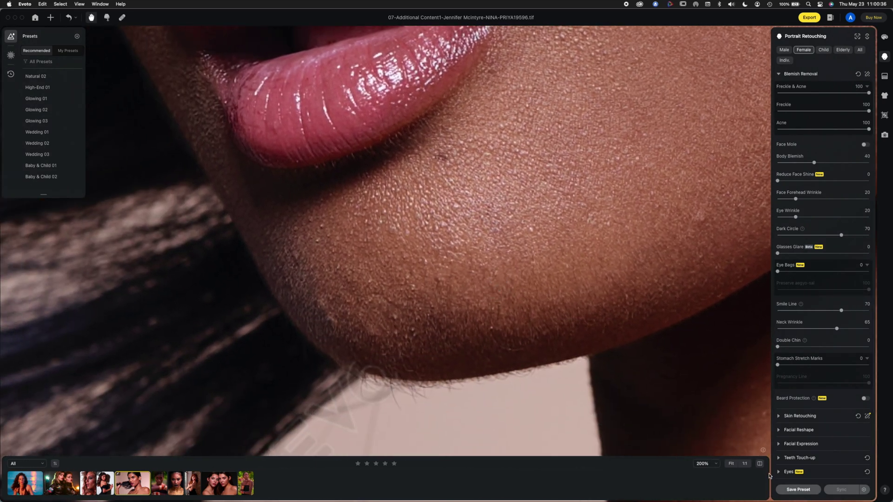
click(760, 465)
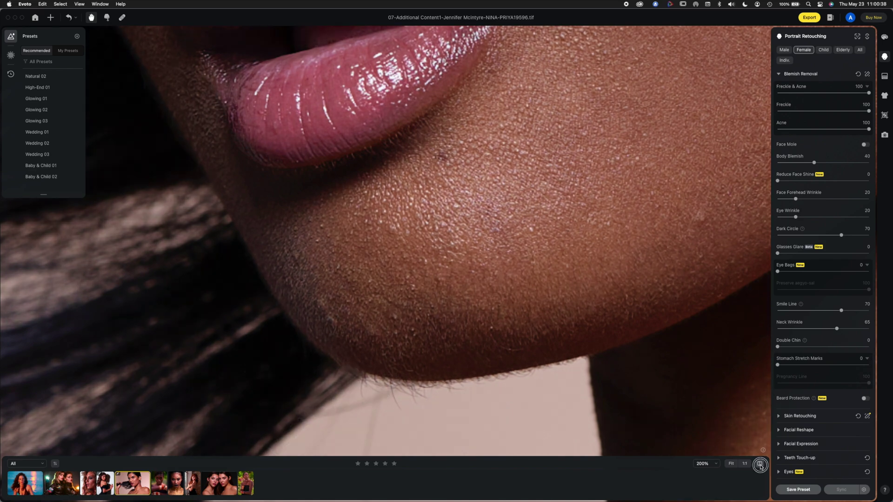
click(761, 465)
click(760, 465)
Step: Fit the whole portrait in the view and compare the High-End 01 retouch with the original several times
click(731, 464)
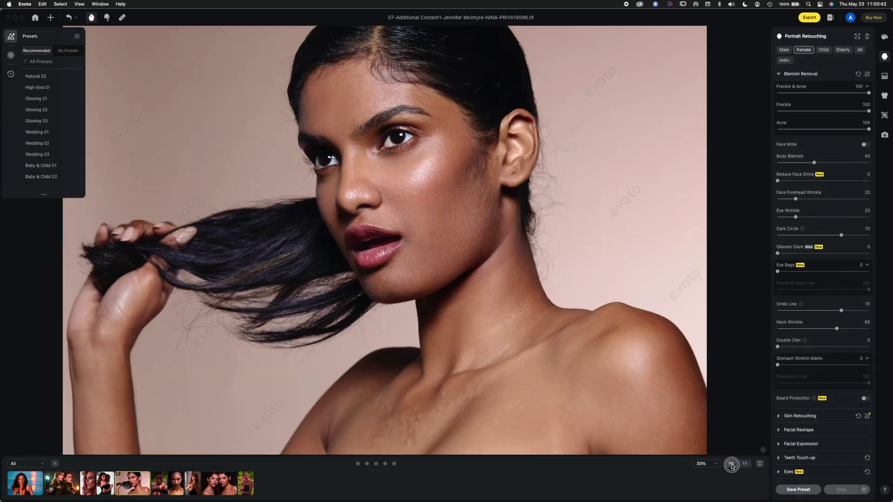
click(760, 464)
click(760, 465)
click(760, 465)
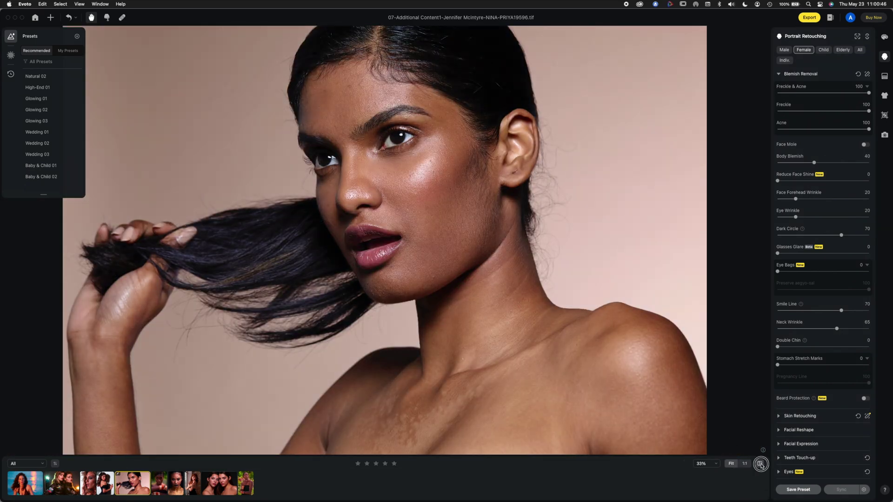
click(760, 464)
click(761, 464)
click(761, 465)
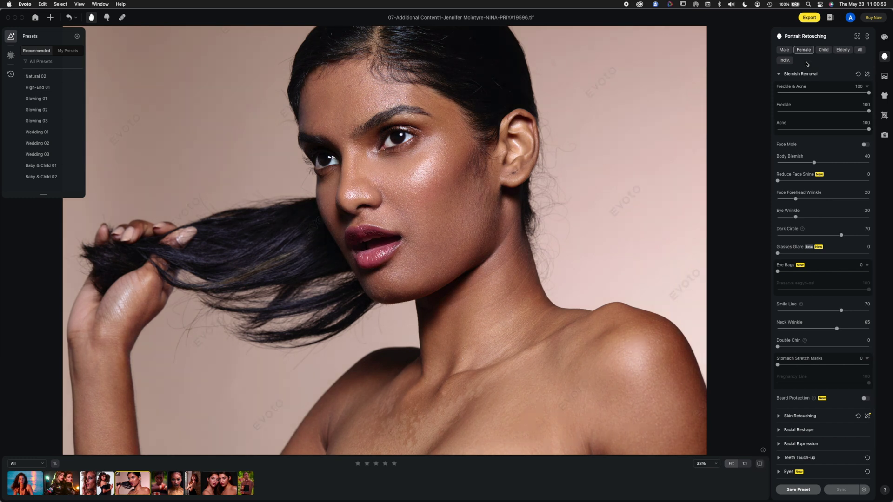
Step: Reapply the High-End 01 preset and quick-export the portrait to the Retouch tests folder on the Desktop
click(40, 93)
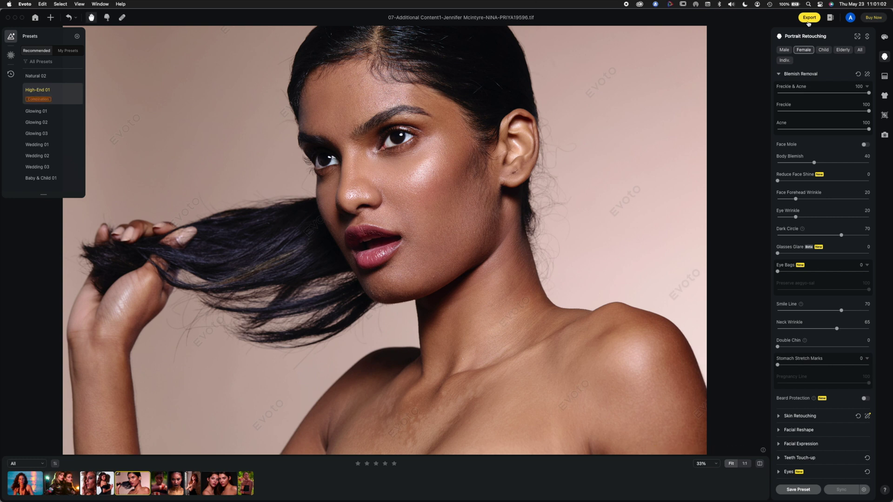
click(812, 18)
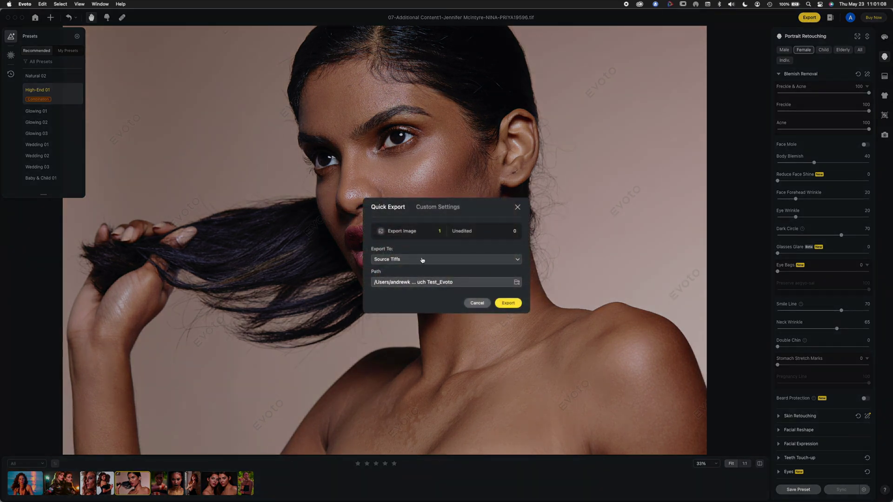
click(518, 259)
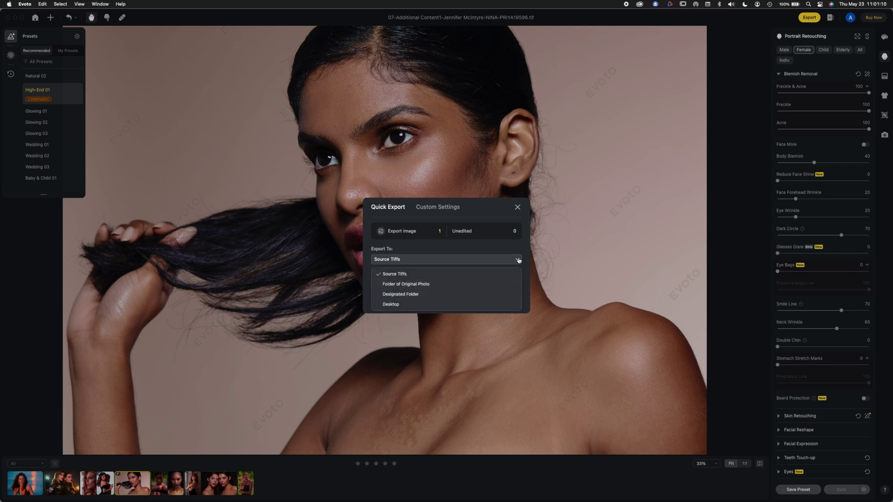
click(413, 296)
click(339, 228)
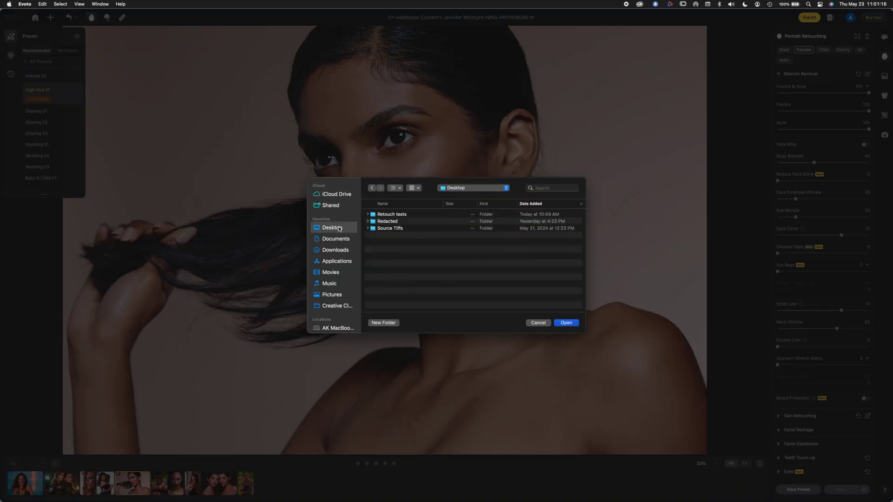
click(392, 215)
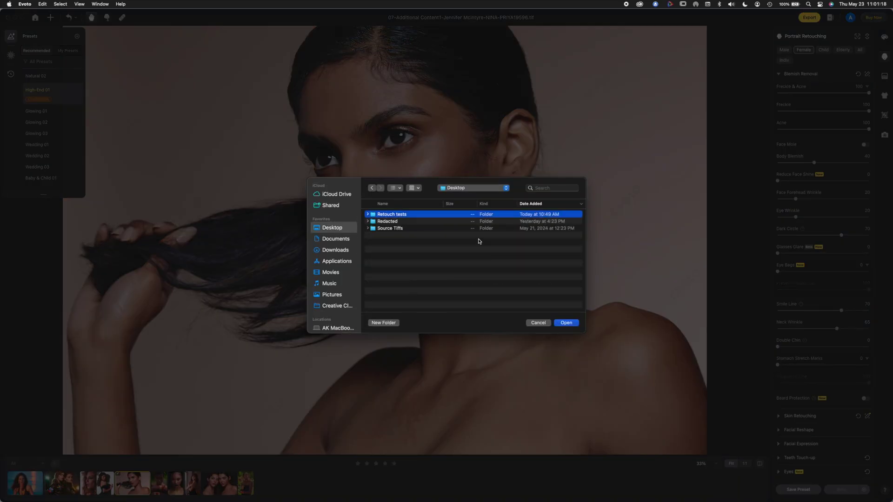
click(574, 323)
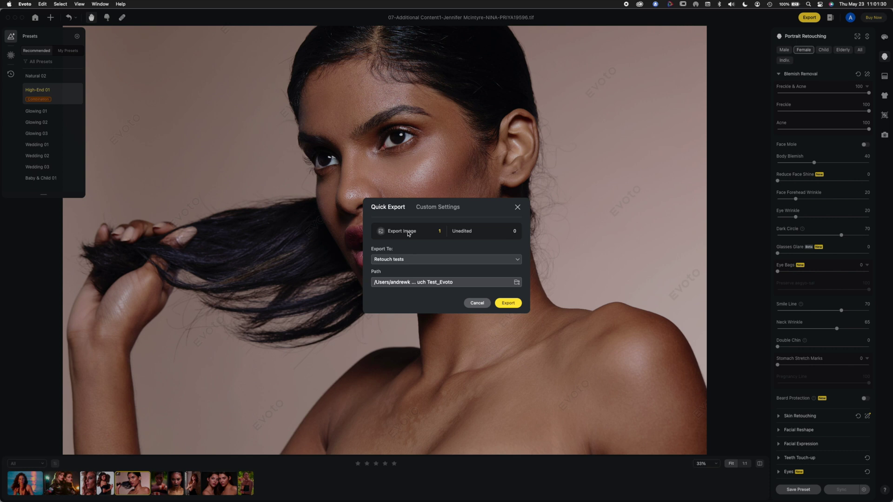
click(508, 303)
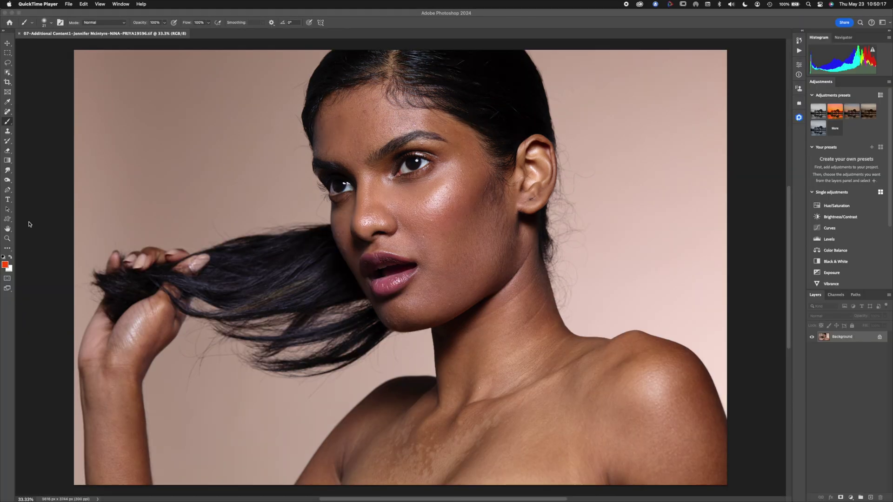
Step: Switch to Photoshop and run the Reblum Retouch filter on the portrait's Background layer
click(28, 223)
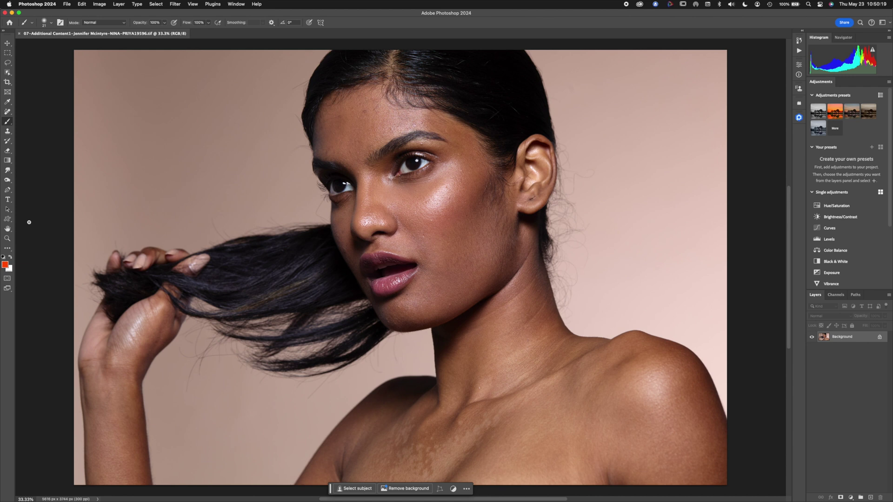
scroll(29, 223, up, 1)
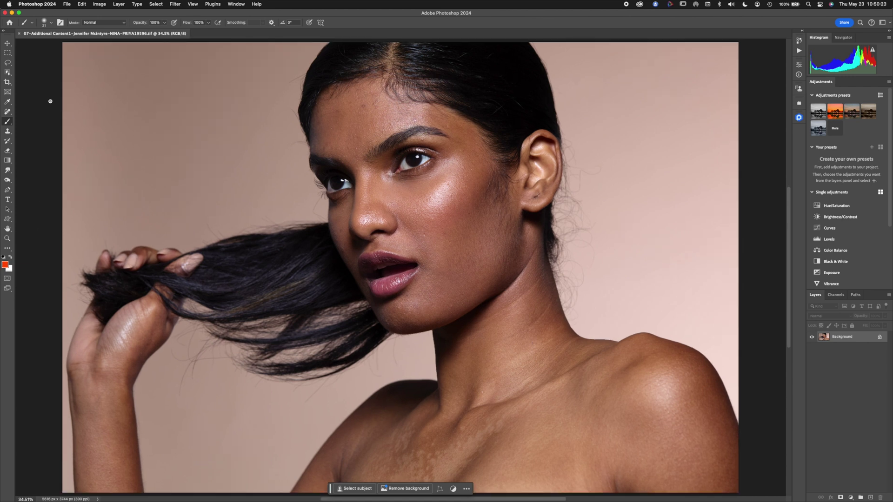
click(7, 42)
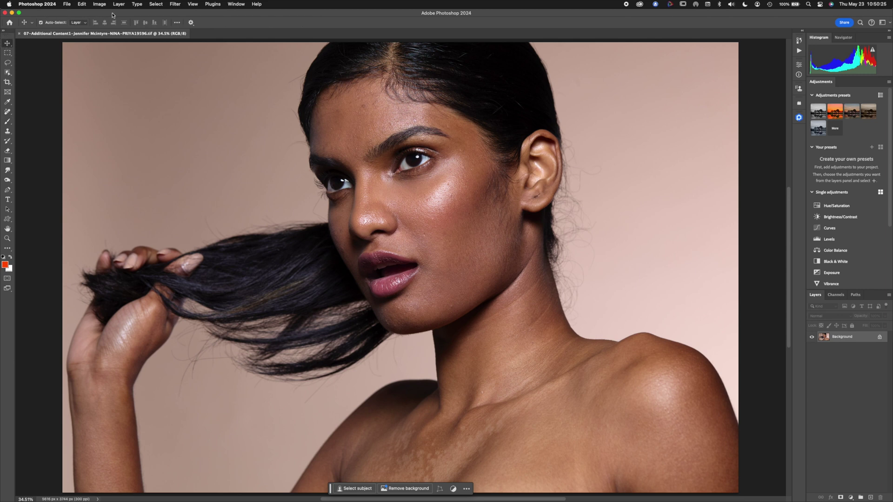
click(176, 4)
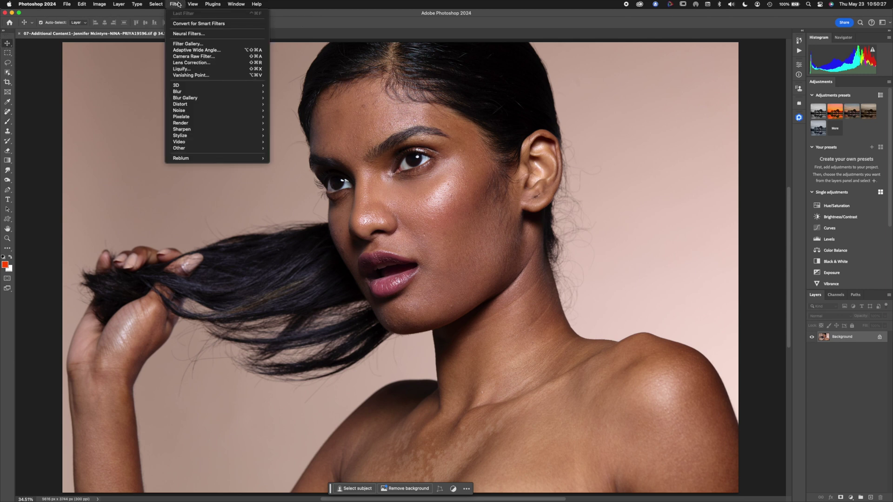
mouse_move(242, 159)
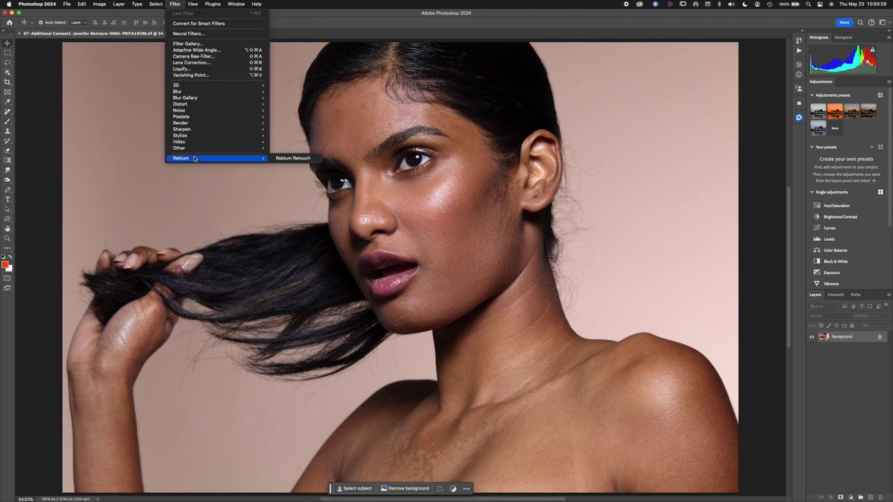
click(295, 161)
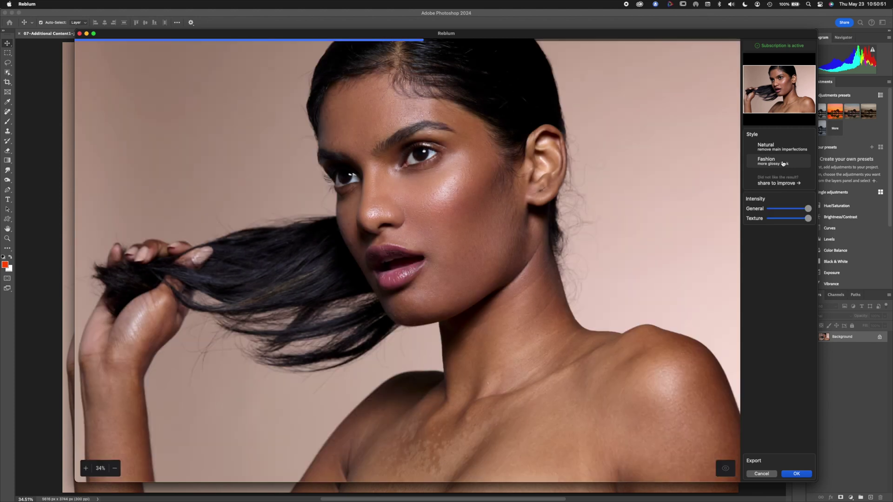
Step: Compare the Fashion style's result on the cheek, nose and lips at 100% with the original
click(458, 300)
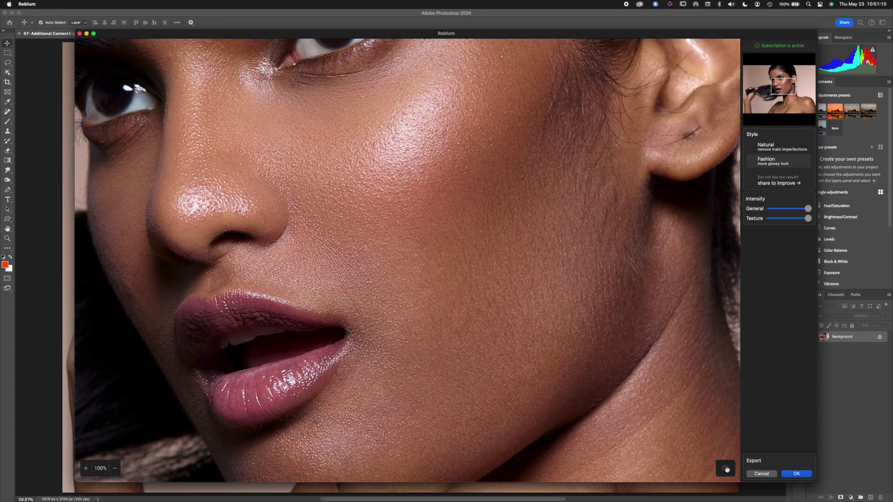
click(727, 470)
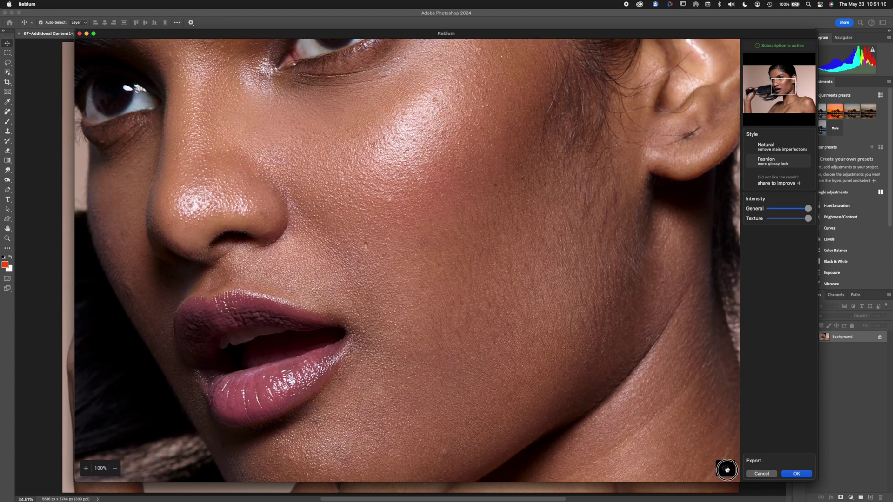
click(727, 469)
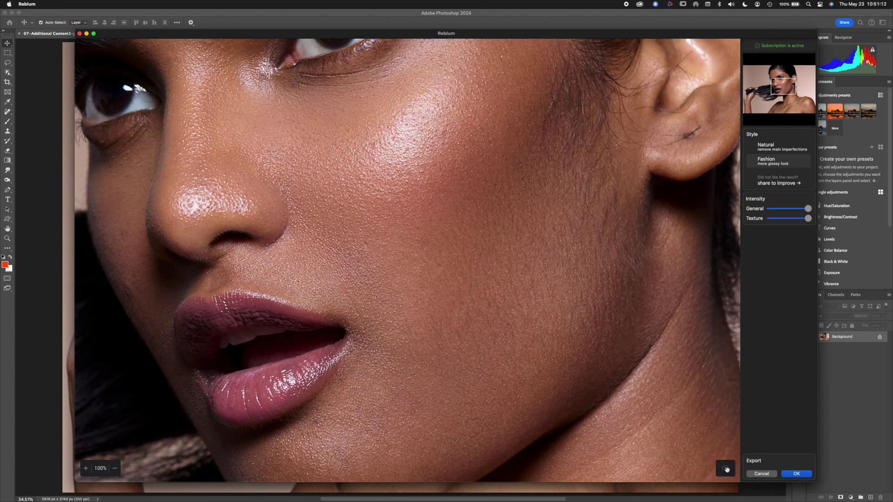
Step: Test the Natural style against the original and return to the Fashion style
click(782, 148)
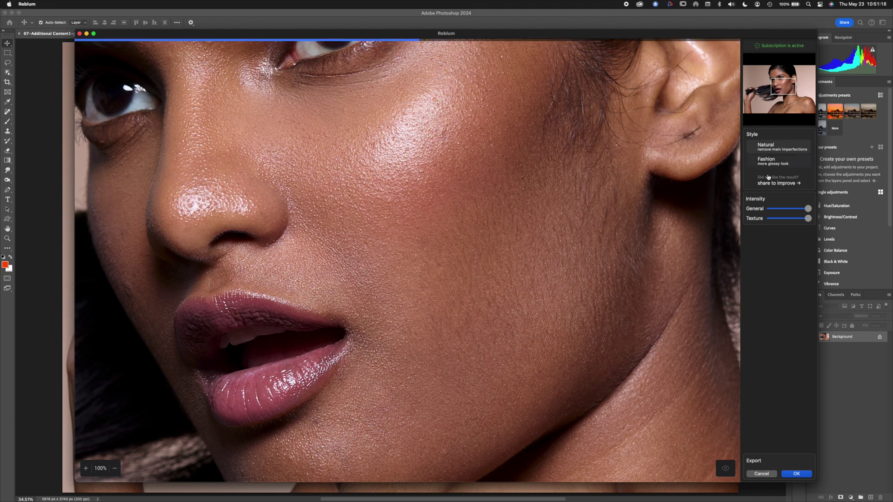
click(727, 472)
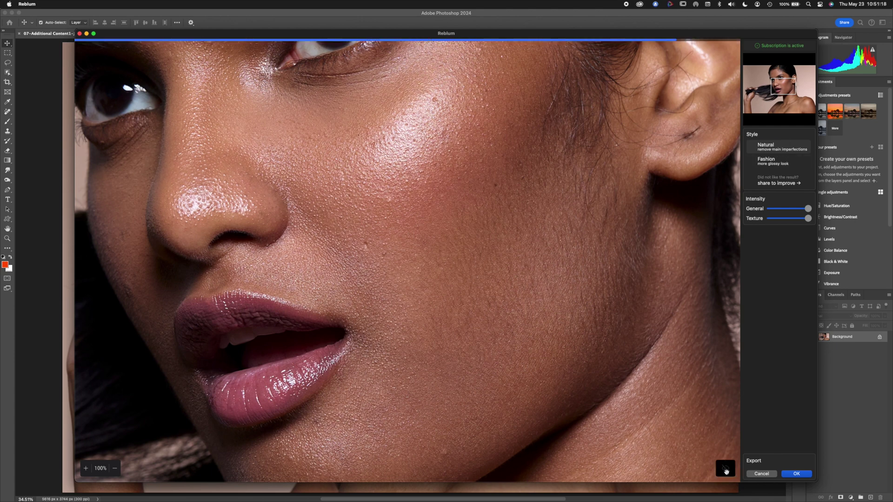
click(772, 161)
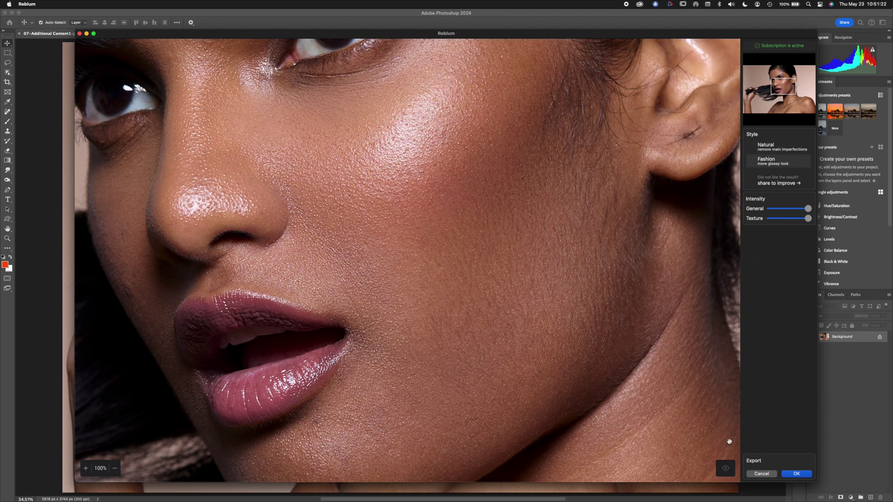
Step: Compare the Fashion style with the original again and apply the Reblum retouch to the portrait
click(728, 468)
click(728, 468)
click(729, 467)
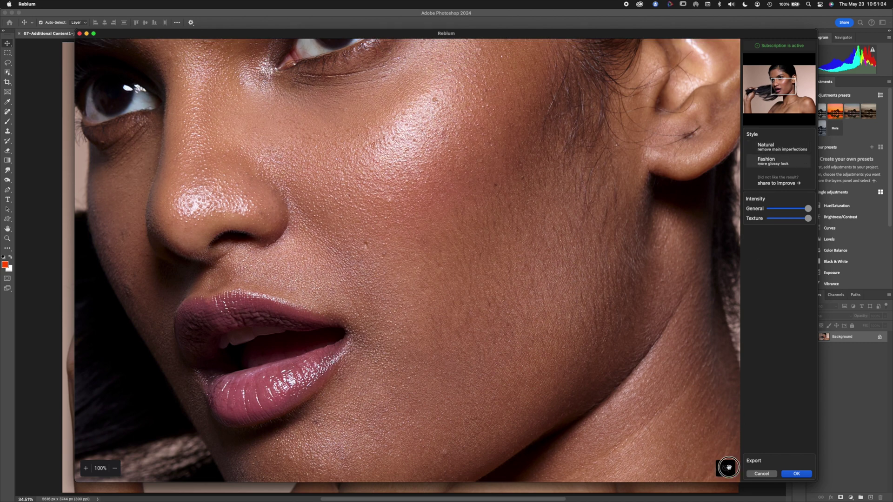
click(729, 468)
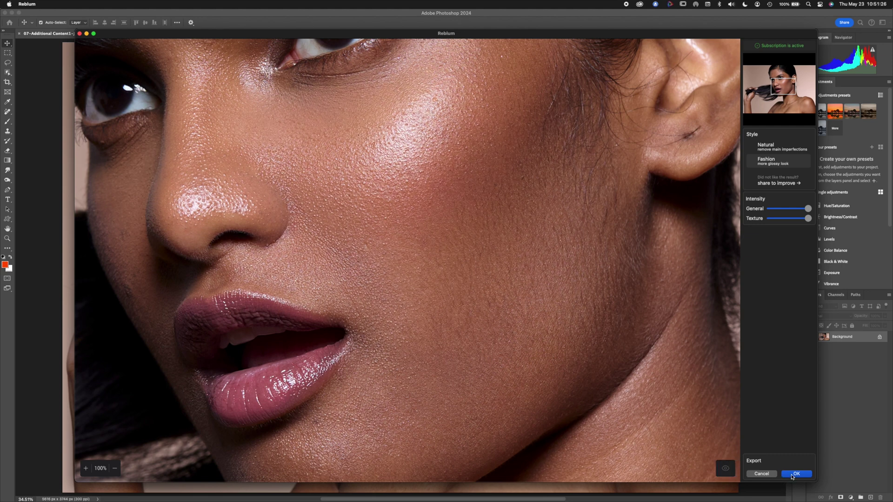
key(Return)
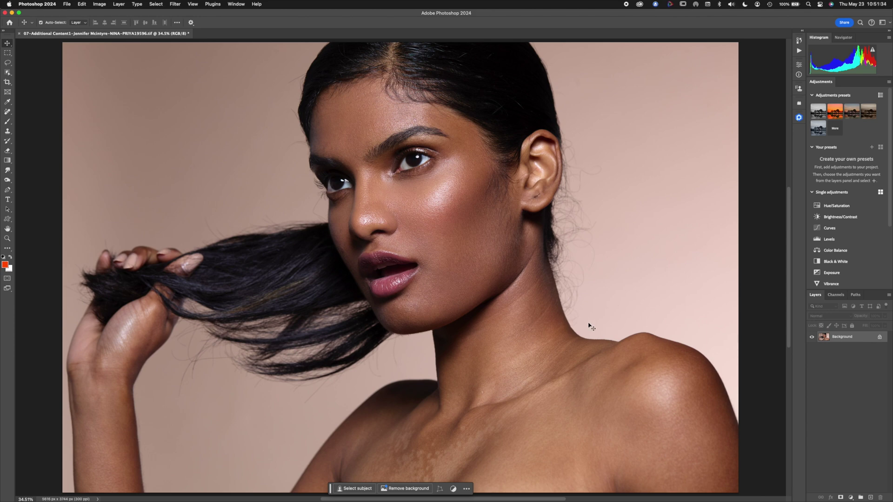
Step: Examine the retouched face at 100%, and revert the image to its saved version for comparison with the original
key(super+1)
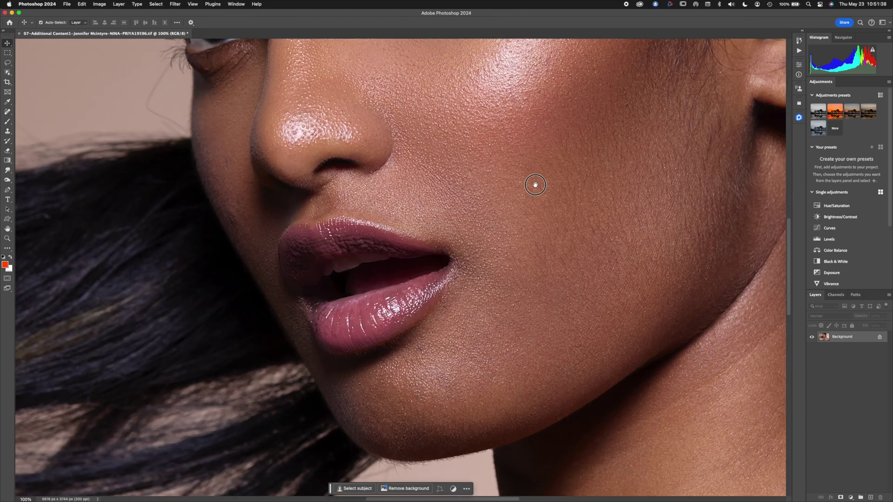
drag(534, 183, 401, 305)
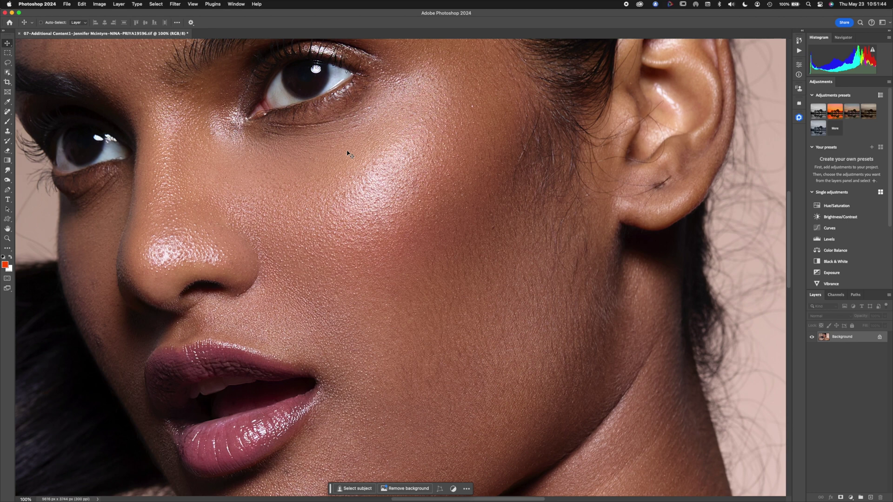
key(F12)
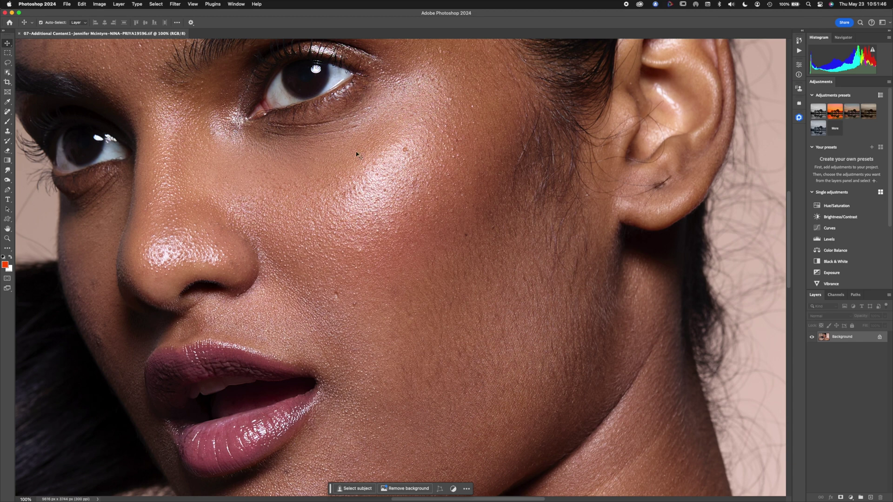
Step: Redo the Reblum retouch and compare the cheek's skin with the original at 100%
click(82, 5)
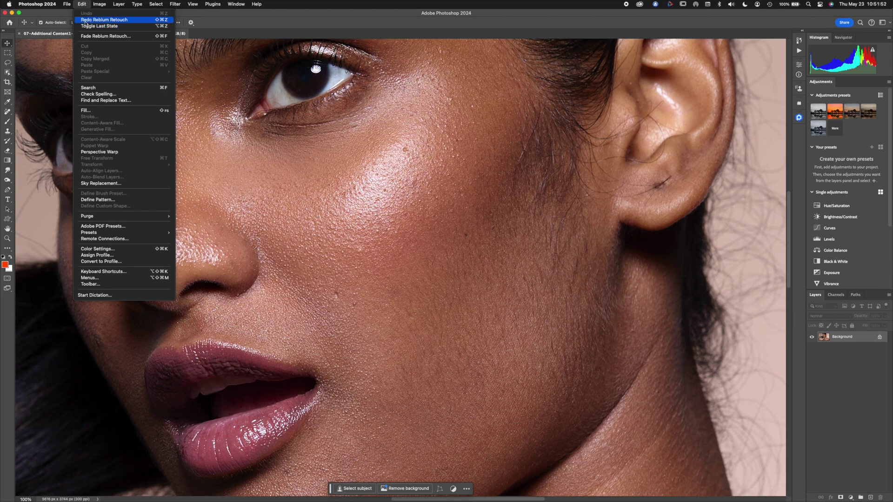
click(85, 21)
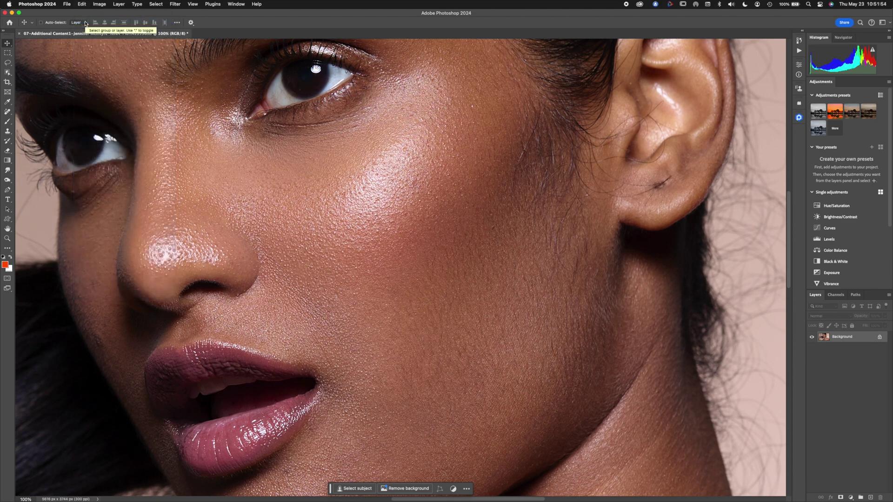
key(super+z)
key(super+shift+z)
key(super+z)
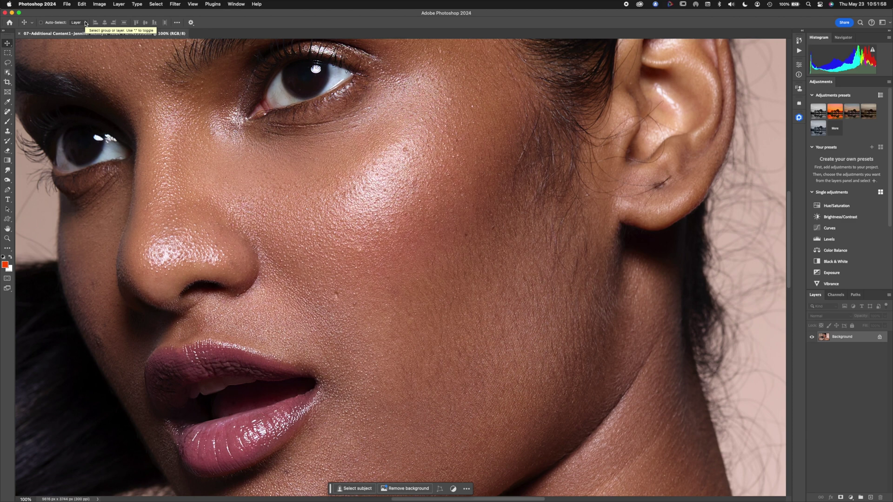
key(super+shift+z)
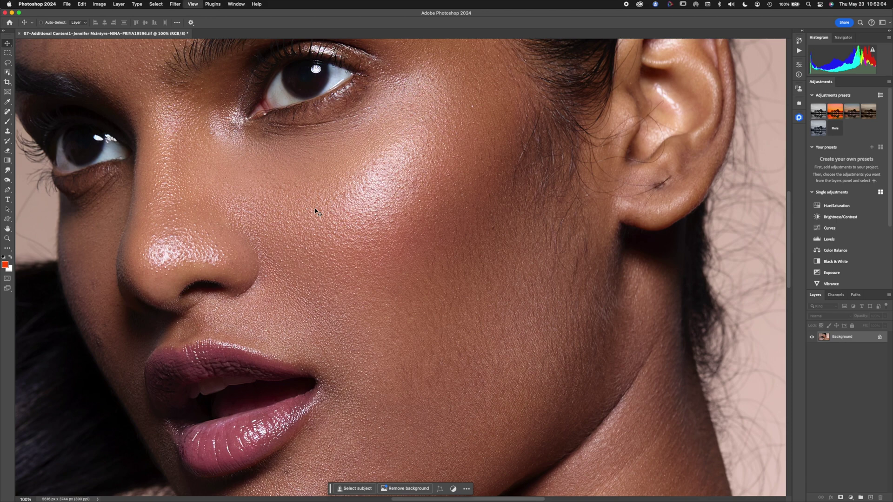
Step: Compare the retouched skin texture on the cheek and jaw with the original at 200%
key(super+equal)
key(j)
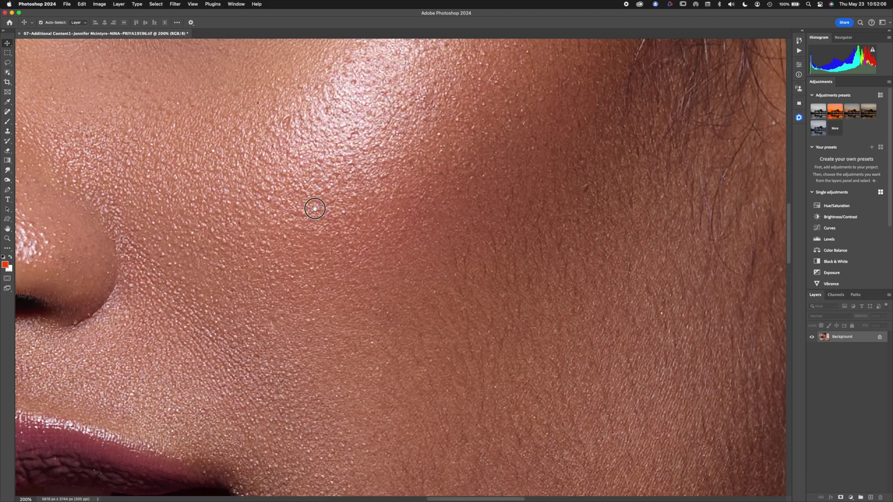
mouse_move(309, 205)
mouse_down()
mouse_move(419, 215)
mouse_move(470, 202)
mouse_move(381, 145)
mouse_move(235, 126)
mouse_move(371, 159)
mouse_move(373, 184)
mouse_move(396, 186)
mouse_up()
drag(544, 323, 442, 165)
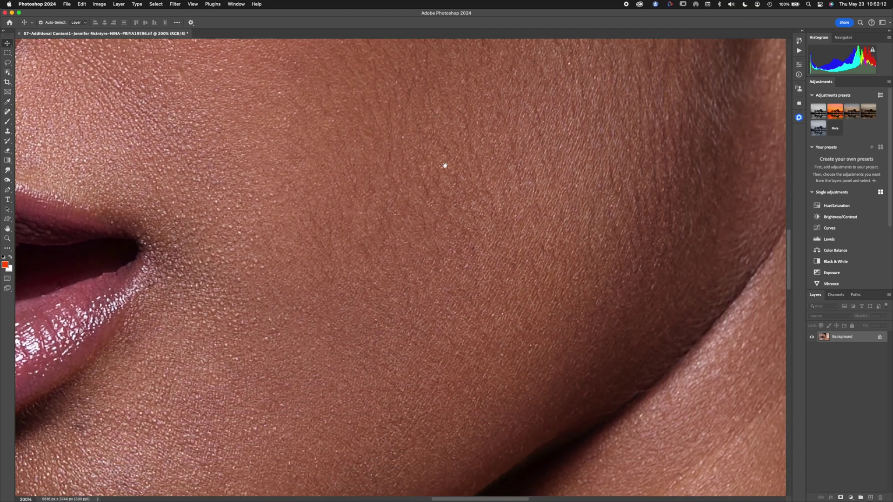
drag(437, 299, 540, 267)
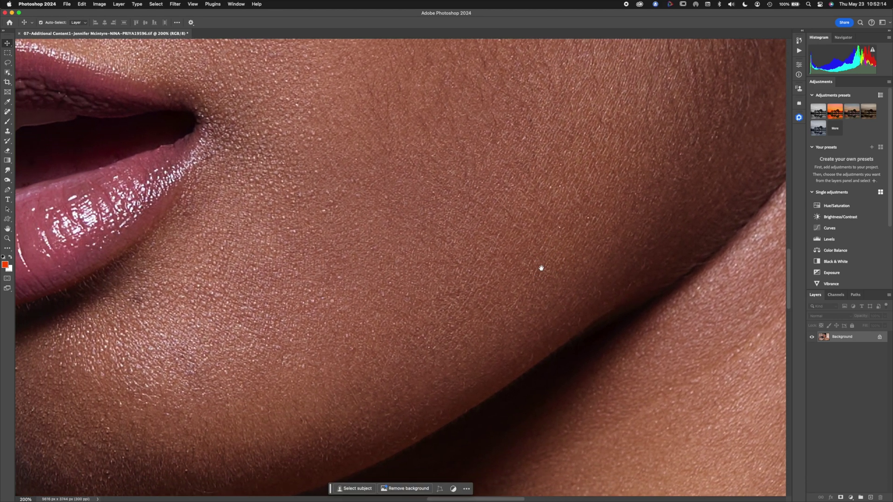
key(super+z)
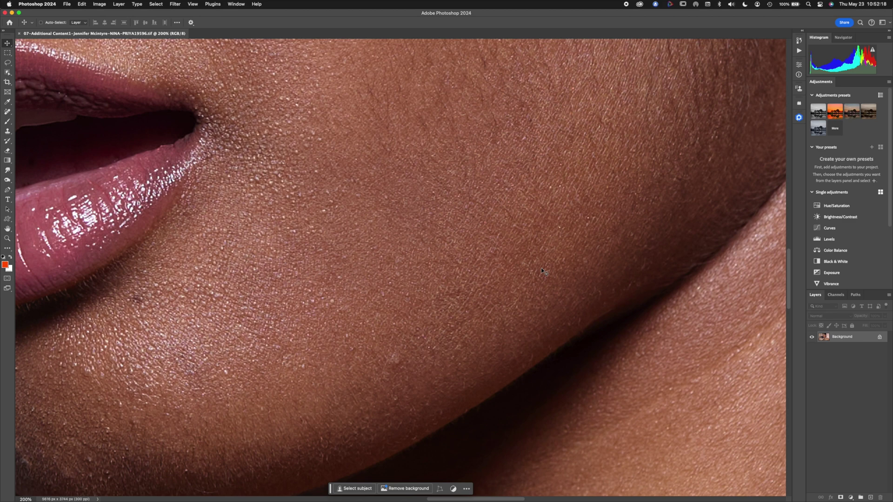
key(super+shift+z)
key(super+z)
key(super+shift+z)
Step: Compare the retouched skin around the eye and upper cheek with the original at 200%
key(super+minus)
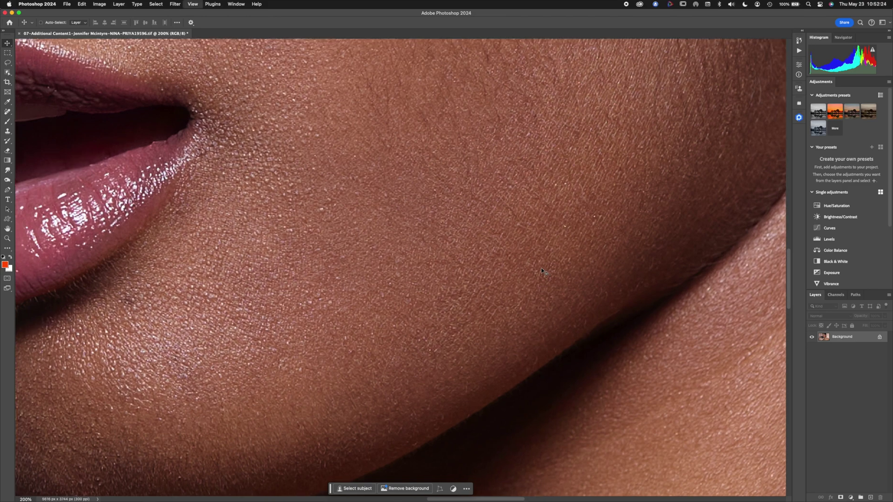
key(super+plus)
key(super+minus)
key(super+minus)
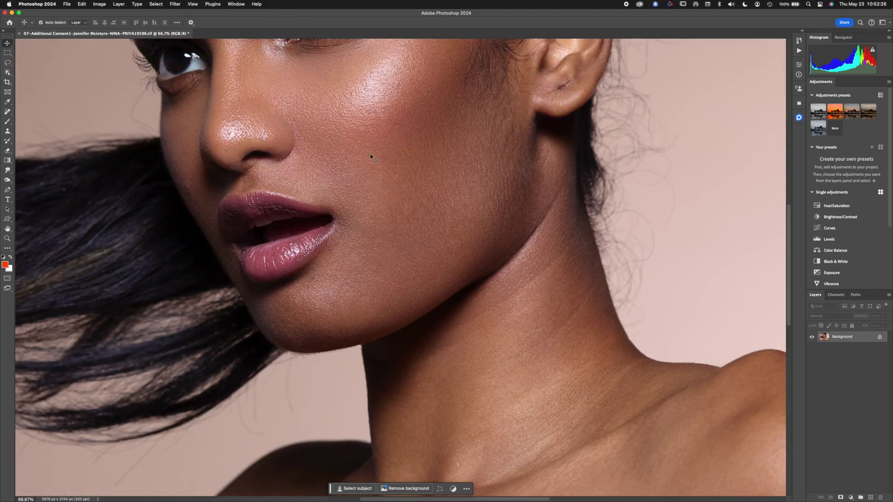
key(super+plus)
scroll(374, 323, up, 3)
key(super+minus)
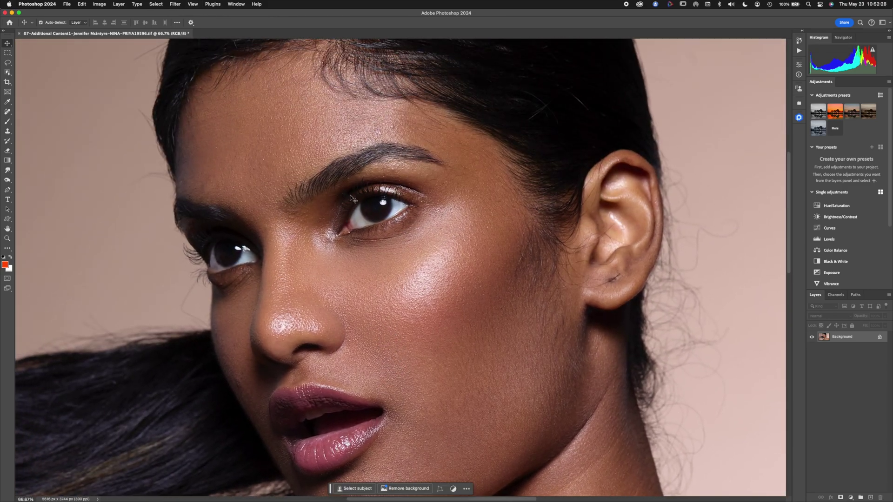
key(super+plus)
key(super+plus)
key(super+plus)
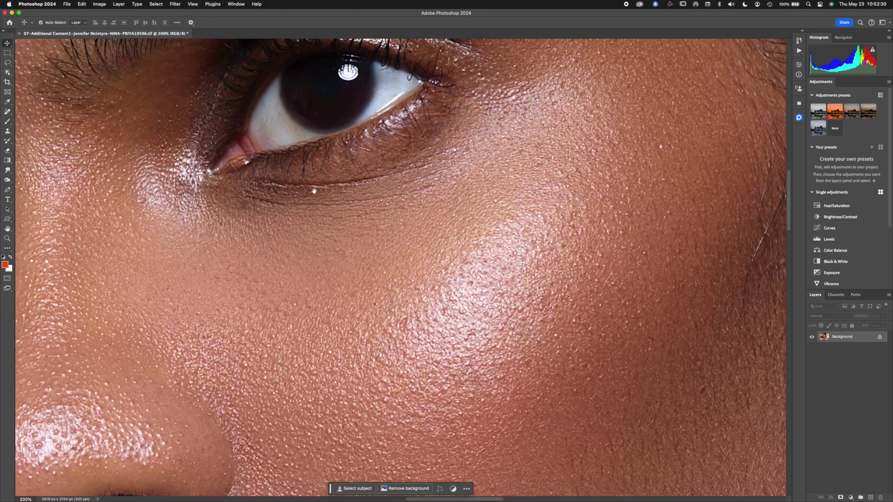
drag(313, 189, 363, 294)
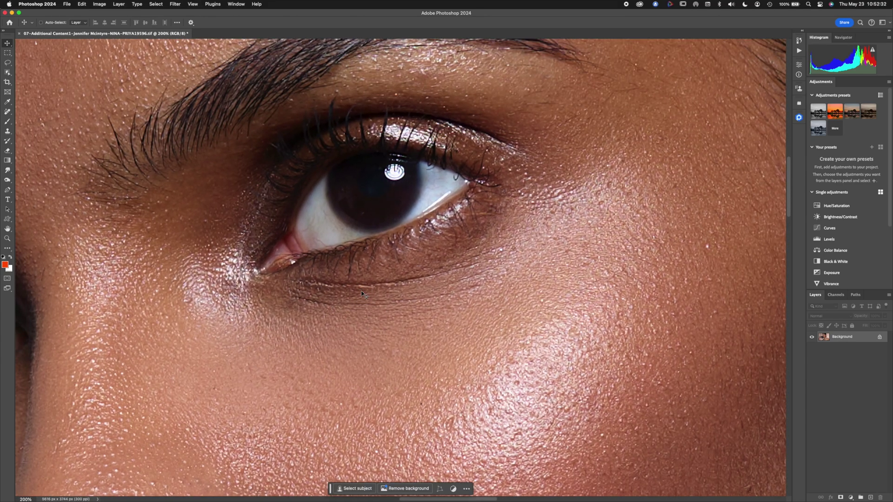
key(super+z)
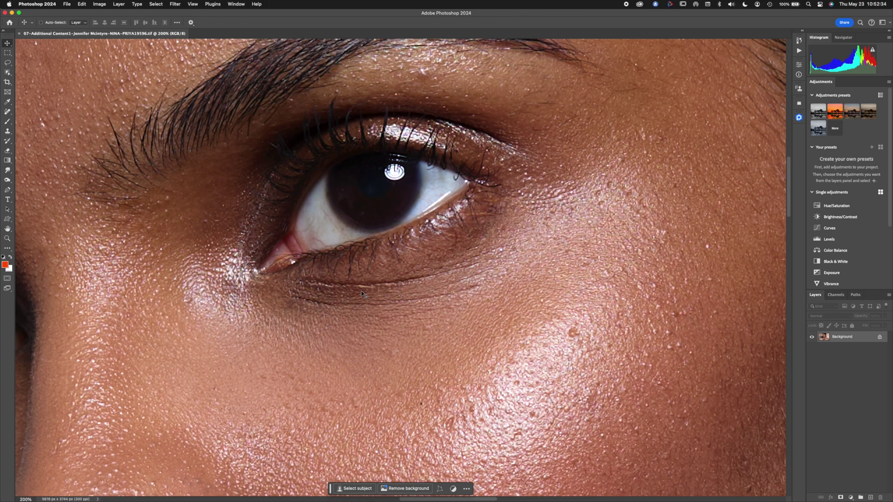
key(super+shift+z)
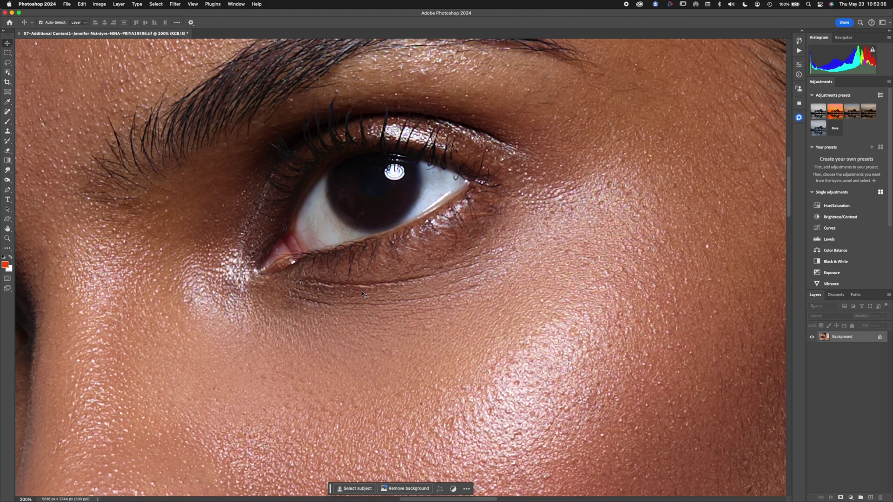
Step: Fit the whole portrait in view and revert the image to its saved version
key(super+minus)
key(super+minus)
key(super+minus)
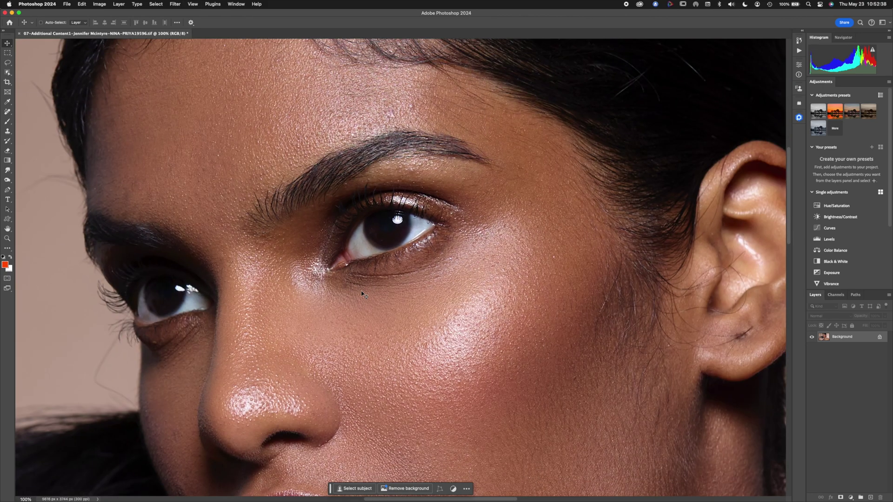
key(super+0)
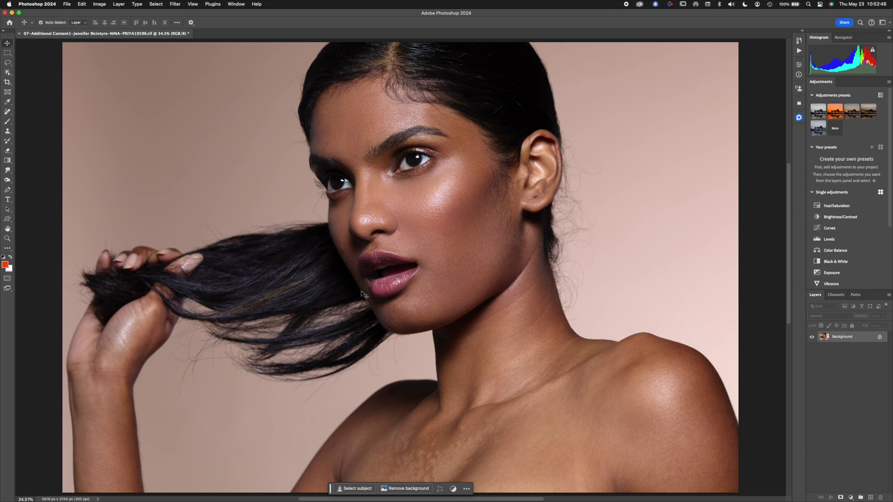
click(68, 5)
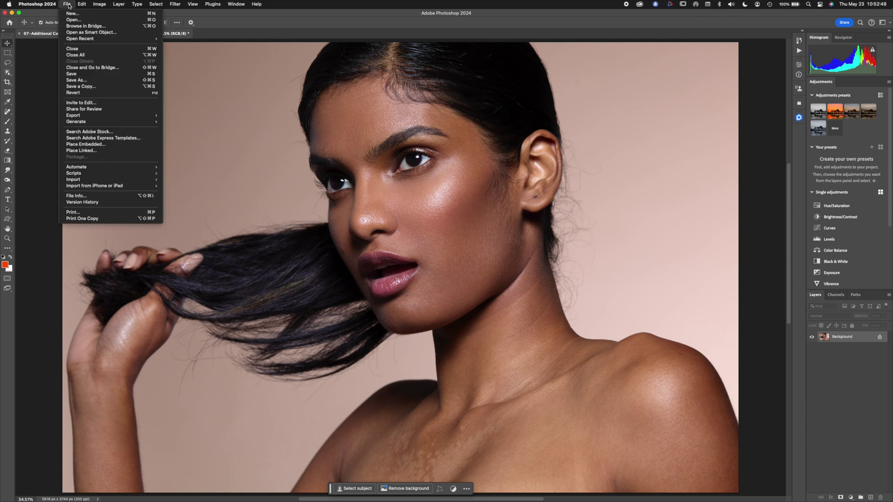
click(76, 92)
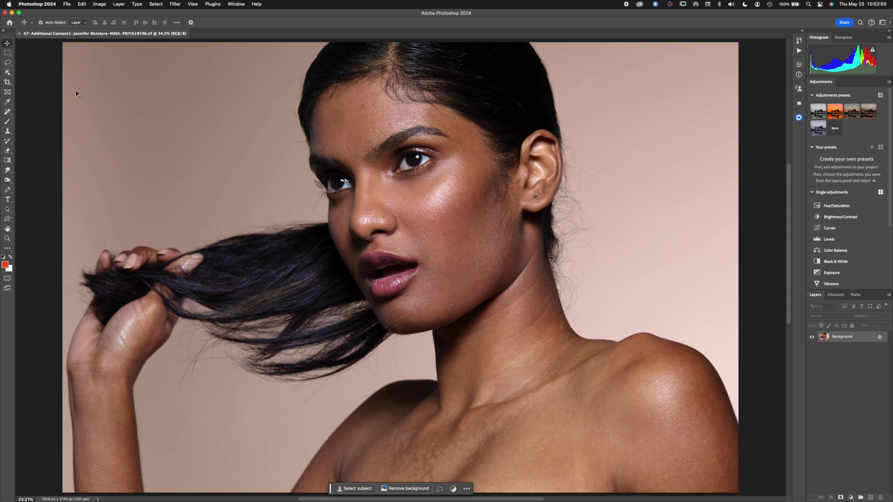
Step: Duplicate the Background layer and rename the copy Retouch
drag(835, 337, 870, 498)
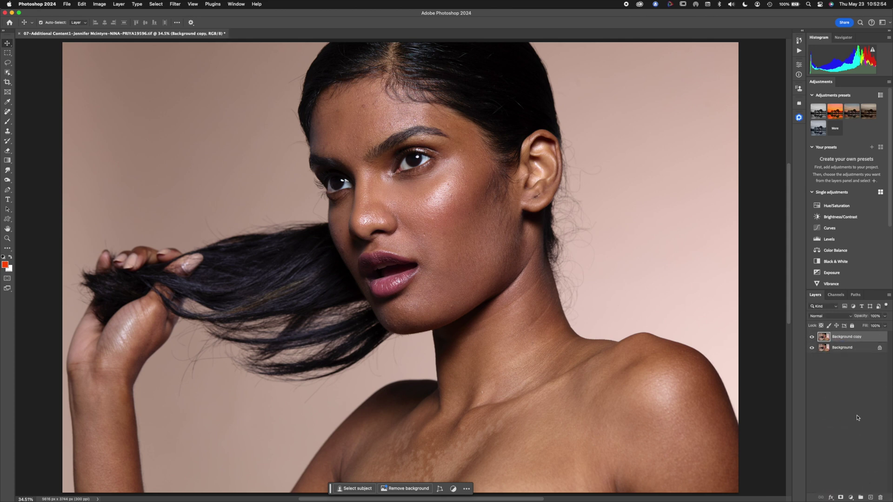
double_click(841, 338)
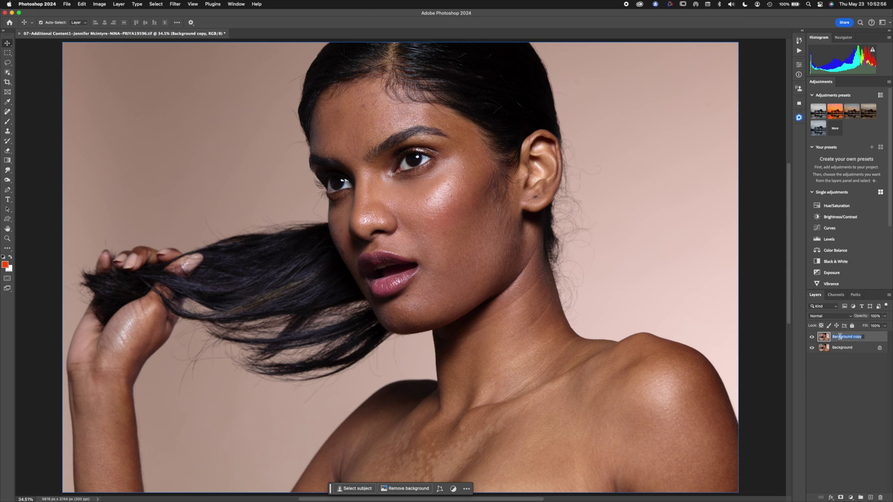
text(REtocu)
key(BackSpace)
key(BackSpace)
text(uch)
key(Return)
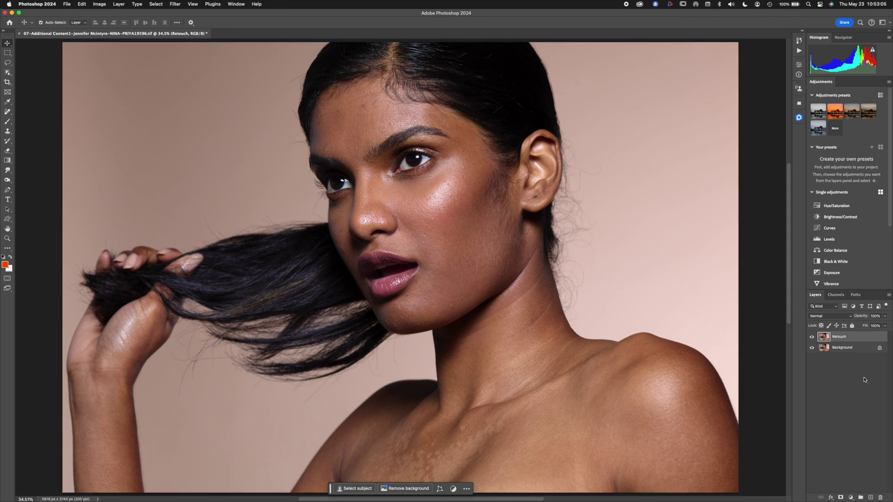
Step: Apply the Reblum Retouch filter with the Fashion style to the Retouch layer
click(170, 4)
mouse_move(192, 160)
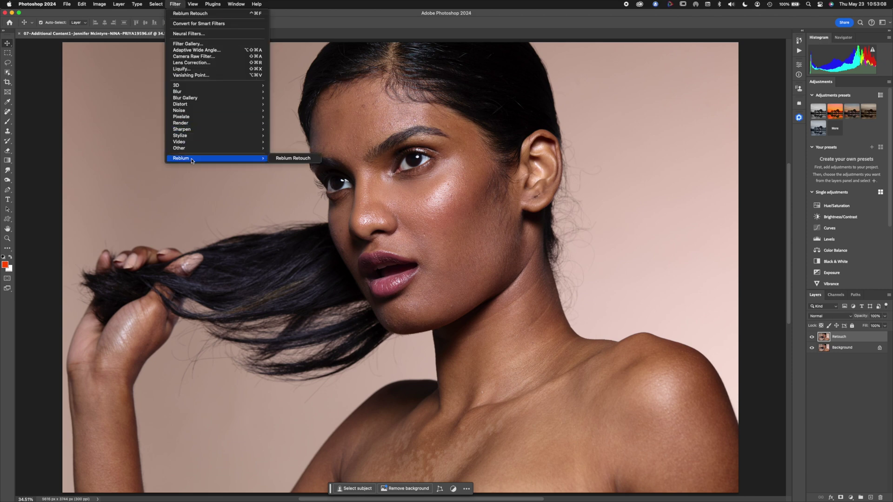
click(293, 159)
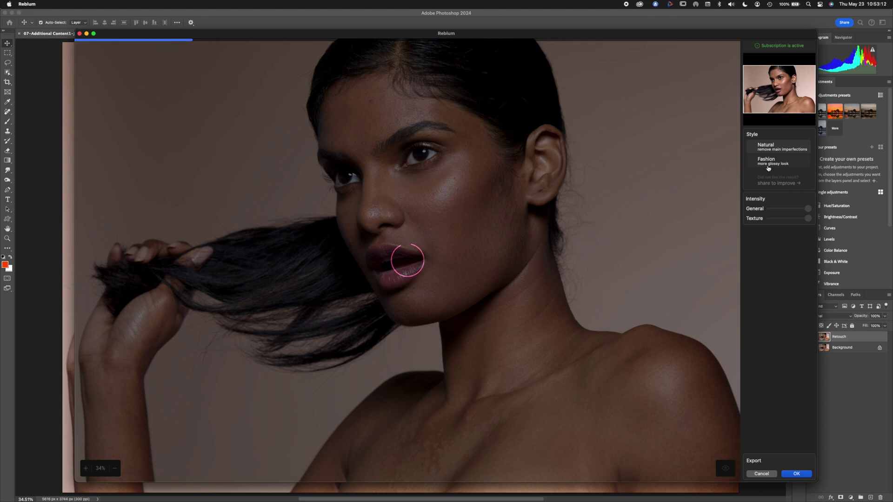
click(769, 168)
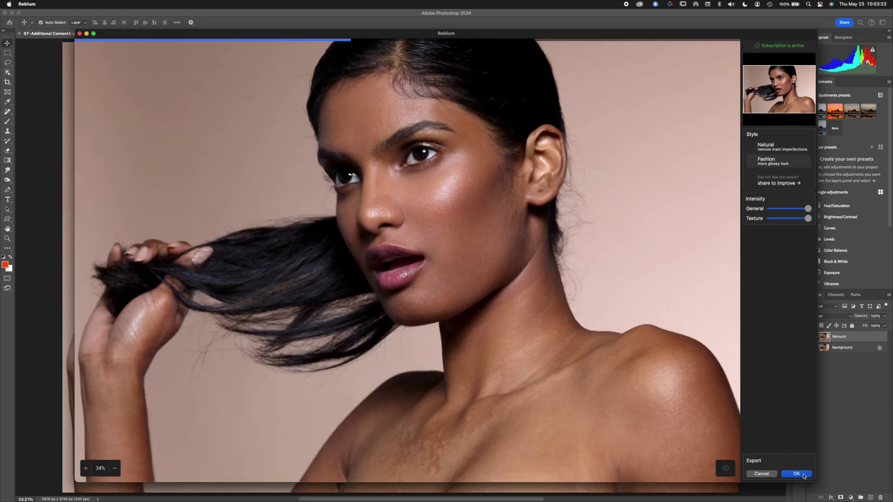
click(804, 474)
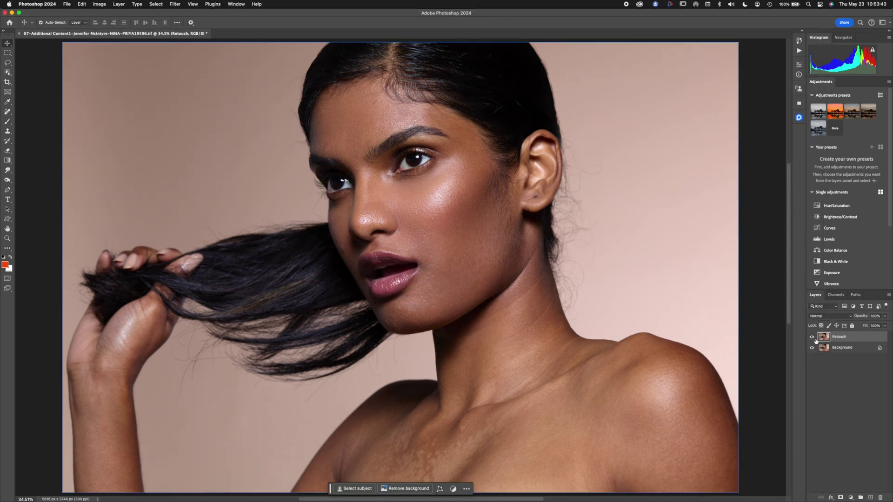
Step: Toggle the Retouch layer's visibility to compare the whole portrait before and after retouching
click(813, 338)
click(813, 338)
click(813, 339)
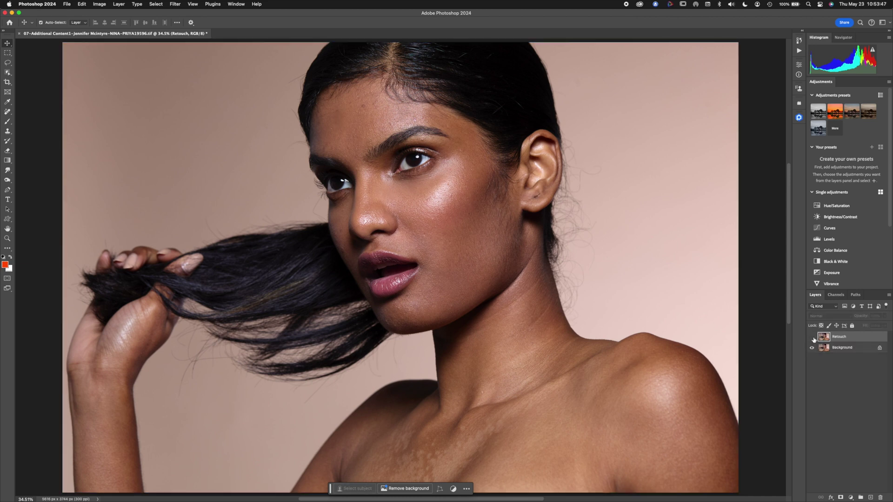
click(813, 338)
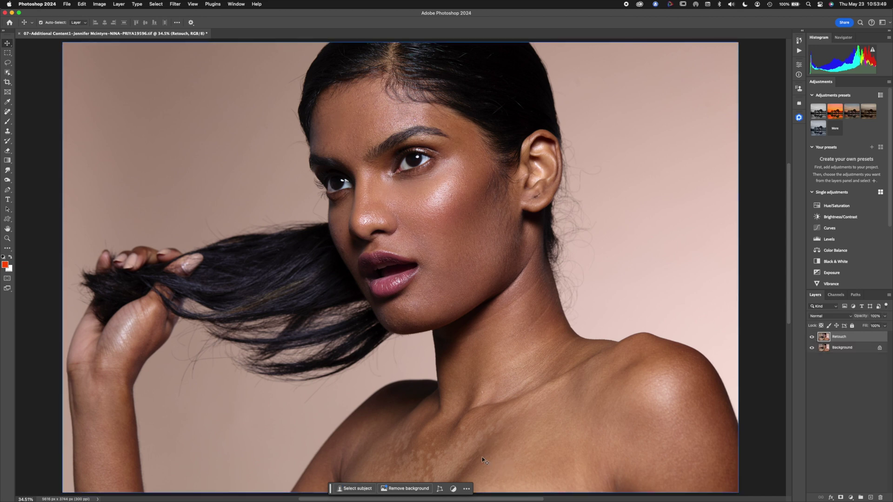
Step: Compare the neck and chest skin with and without the Retouch layer at 66.67%
key(h)
scroll(482, 457, right, 2)
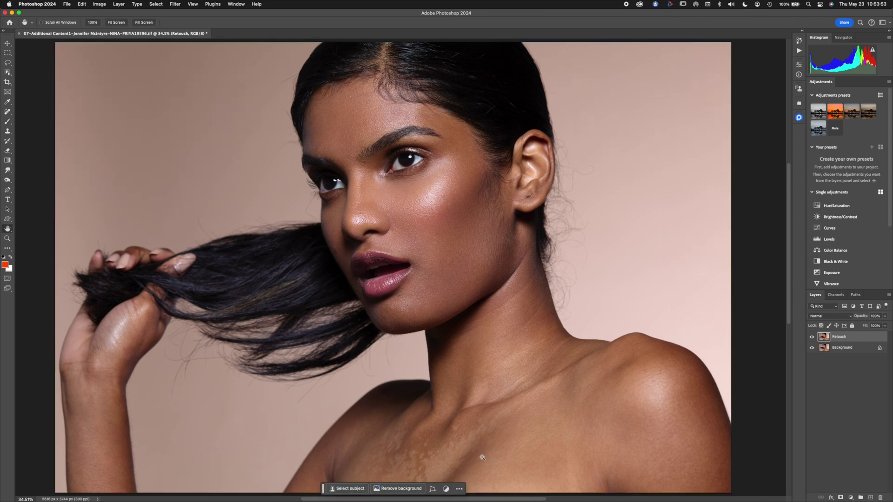
scroll(482, 457, up, 5)
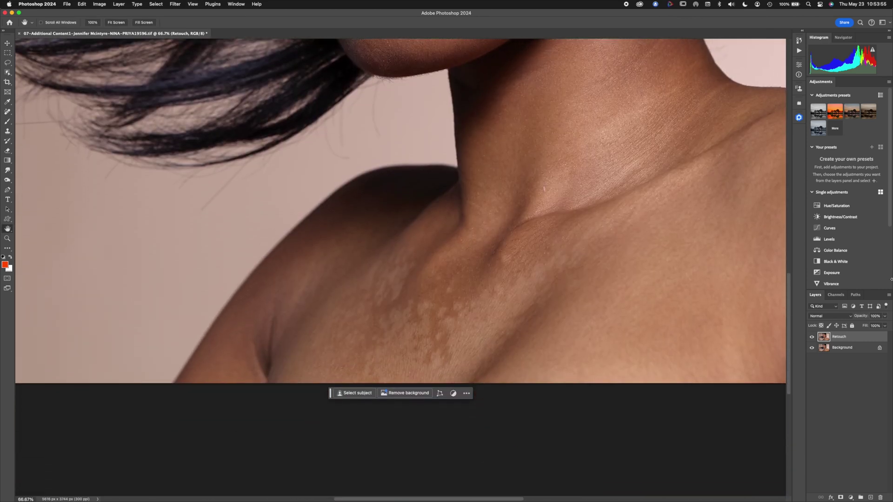
click(812, 337)
click(811, 337)
click(812, 337)
click(812, 337)
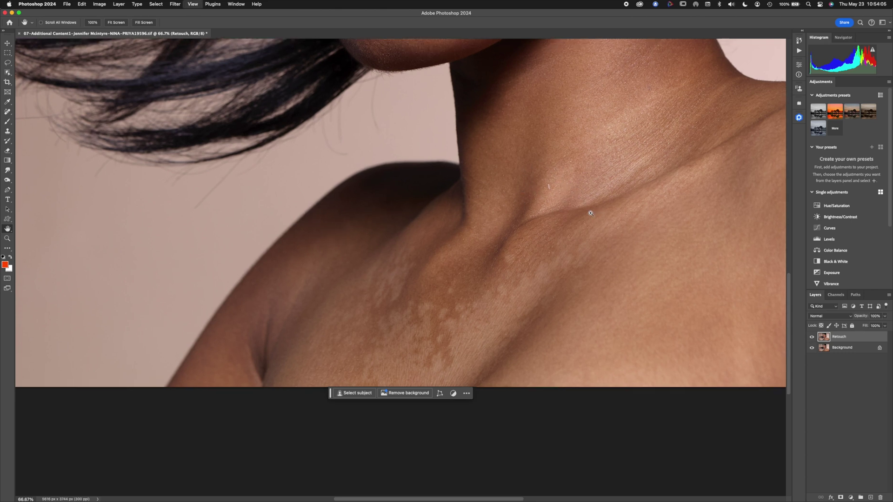
Step: Examine the neck and collarbone at 100% with the Retouch layer hidden and shown
key(super+plus)
drag(622, 163, 493, 200)
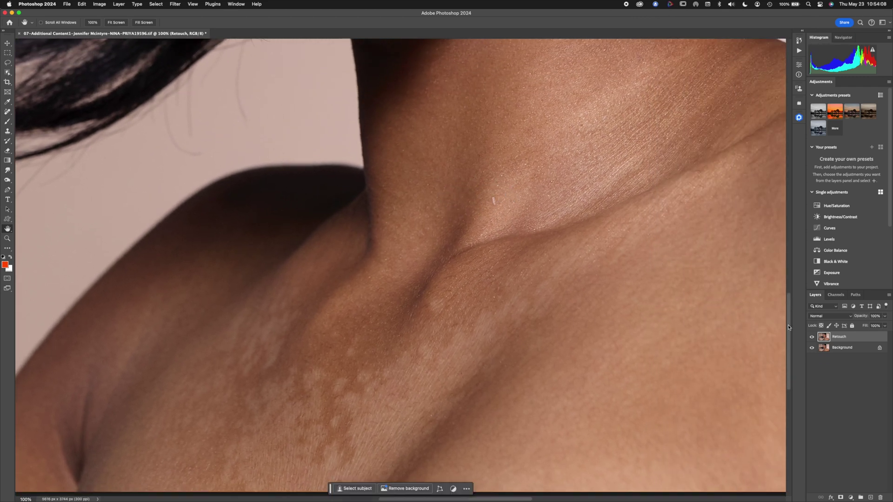
click(812, 337)
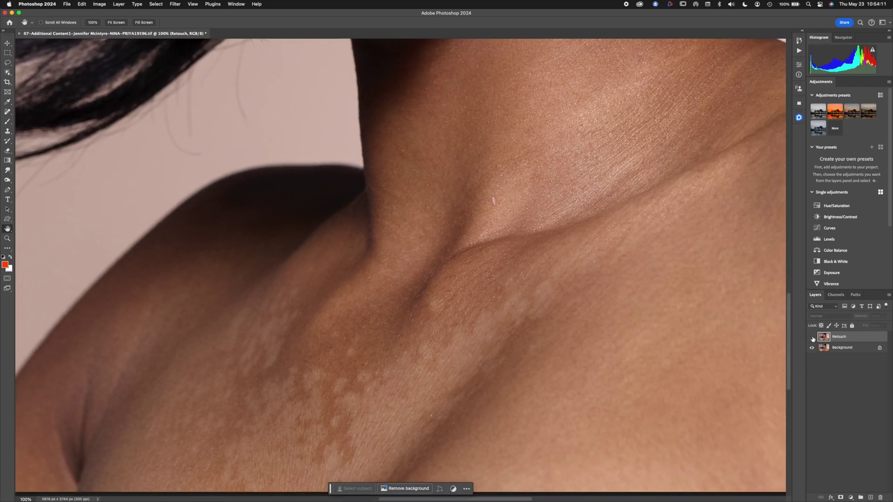
click(812, 337)
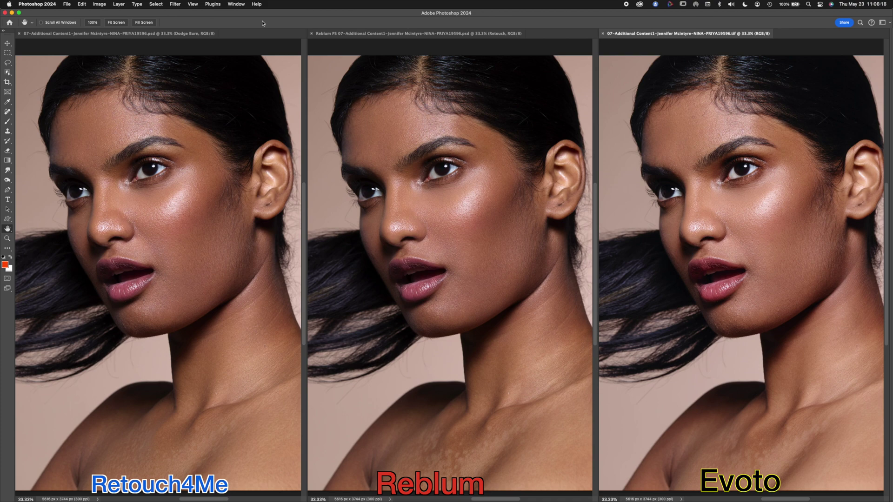
Step: Zoom the Evoto, Reblum and Retouch4me versions of the portrait to 66.67% each
key(super+equal)
key(super+equal)
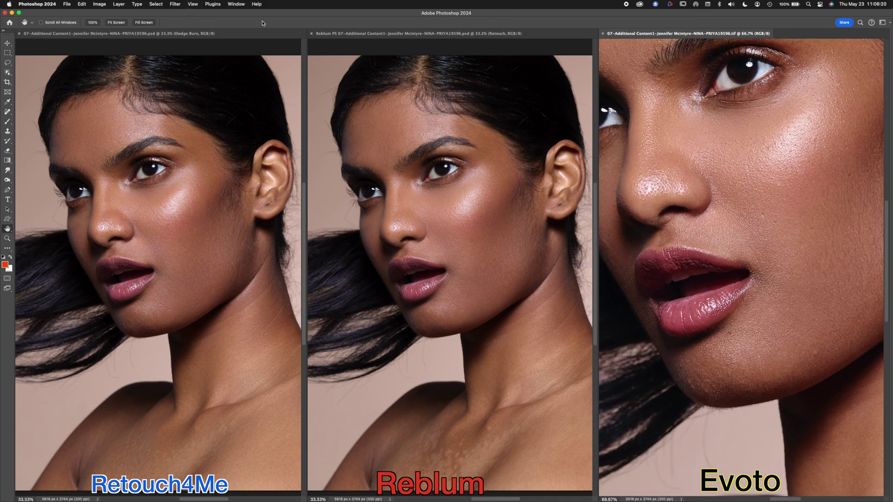
click(409, 236)
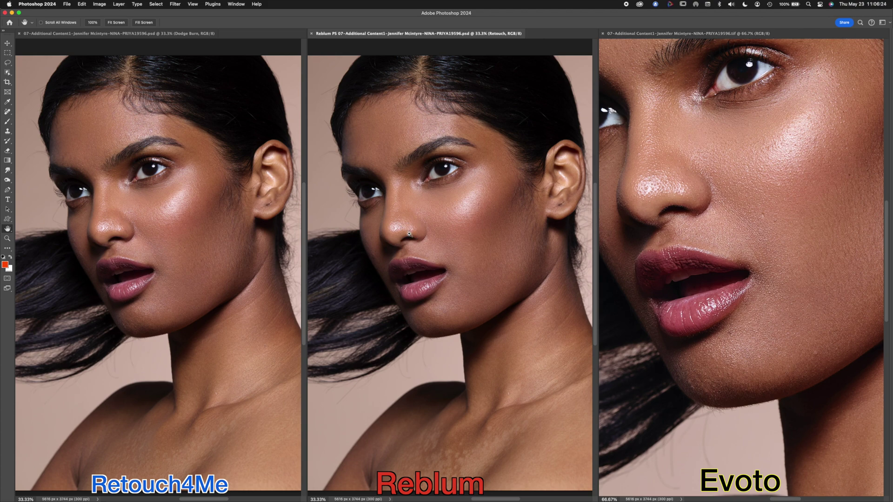
key(super+equal)
key(super+equal)
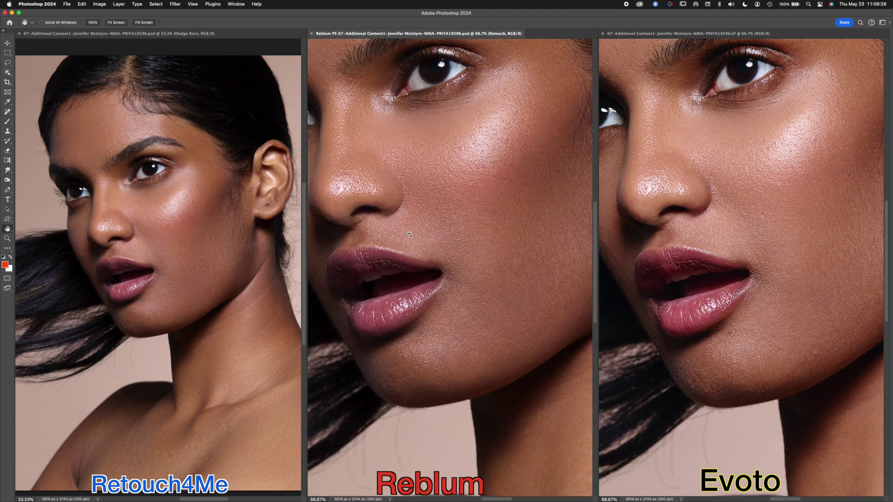
click(162, 297)
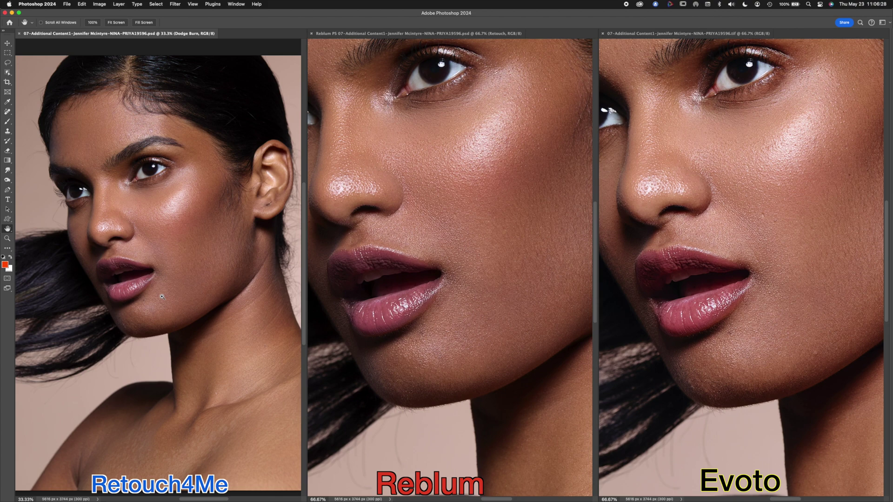
key(super+equal)
key(super+equal)
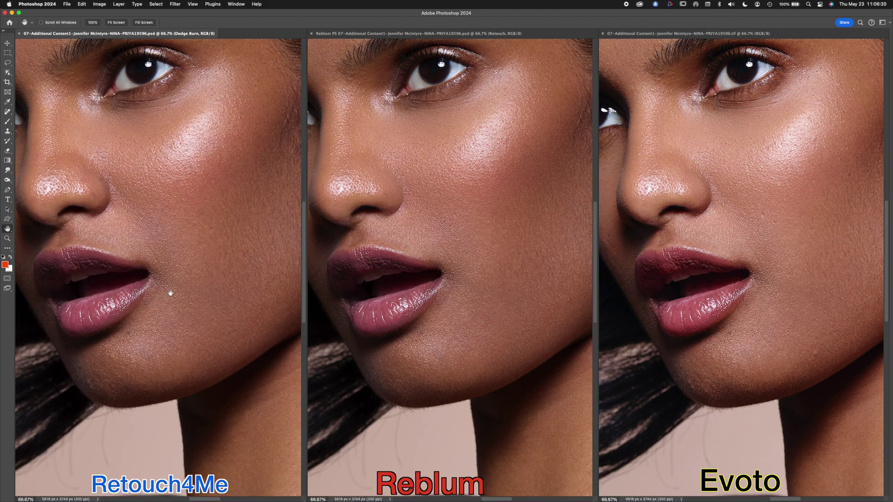
Step: Match the zoom, location and rotation of all open images to the Retouch4me view
click(239, 4)
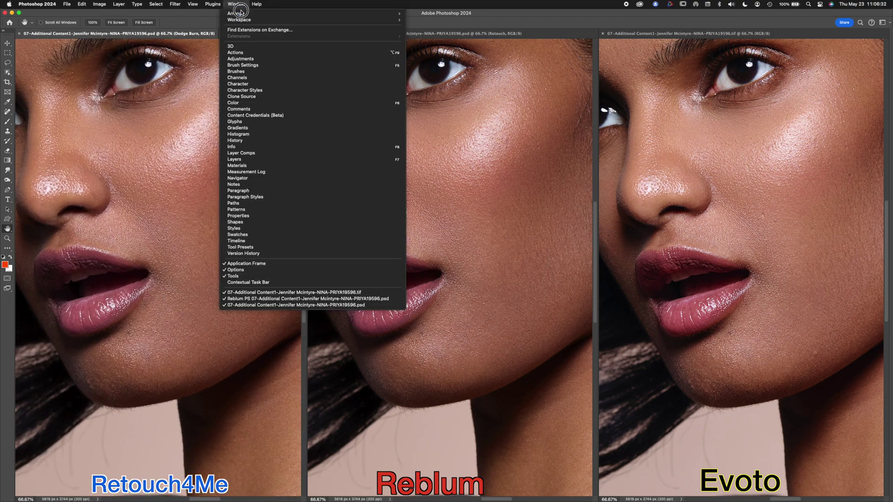
mouse_move(241, 13)
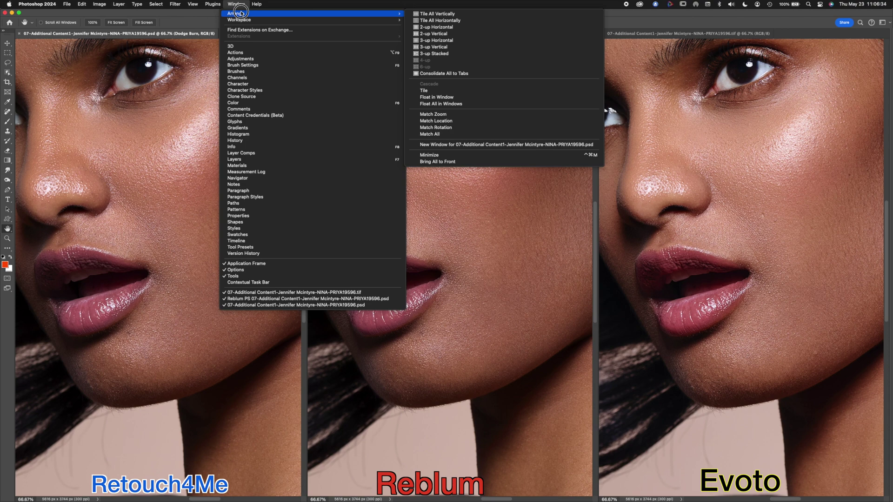
click(449, 134)
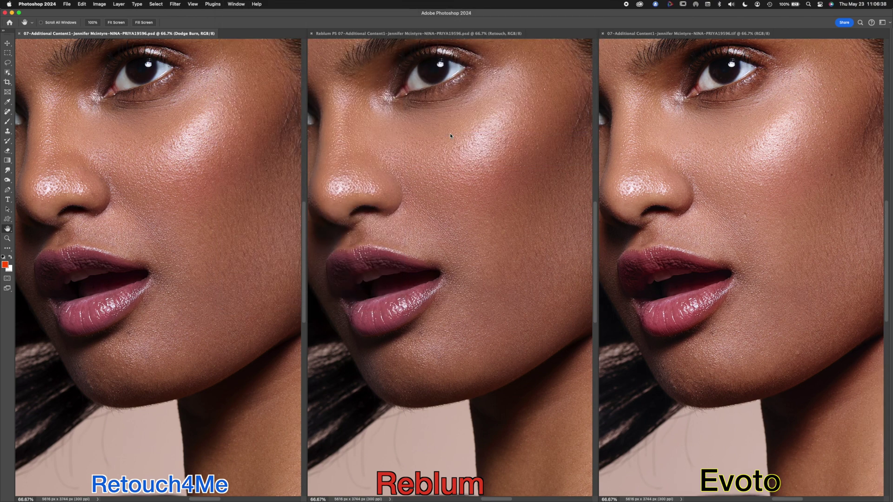
Step: Enlarge the cheek in the Evoto image to 100% and match all other image views to it
click(797, 191)
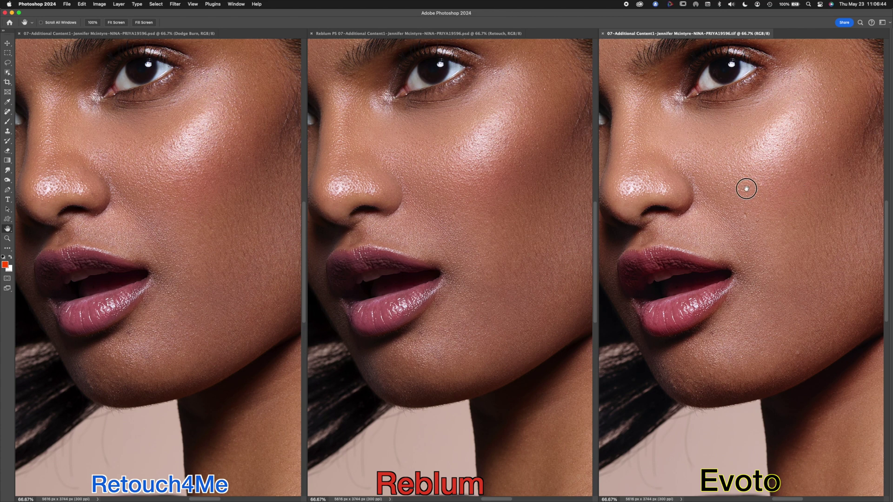
scroll(730, 175, right, 5)
scroll(736, 169, down, 2)
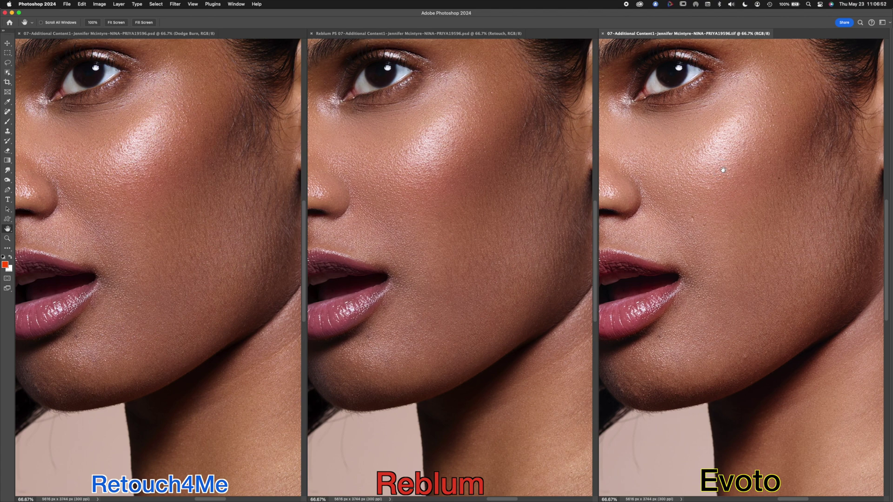
click(724, 170)
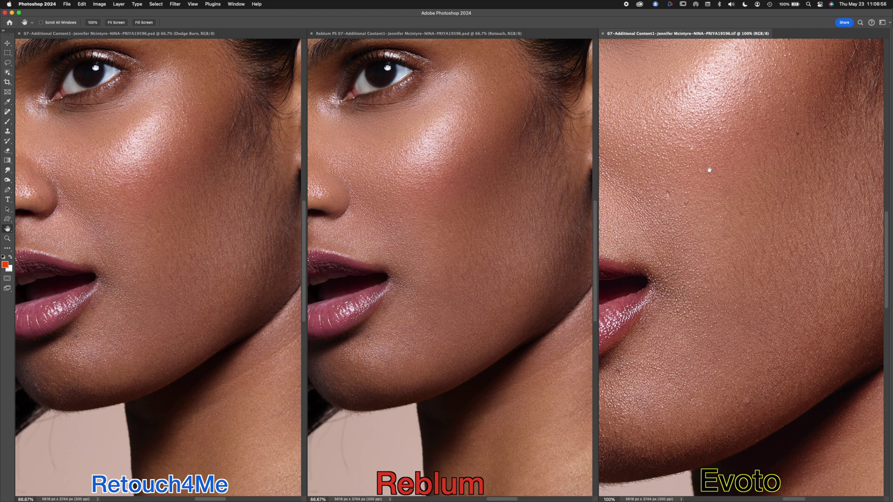
click(235, 4)
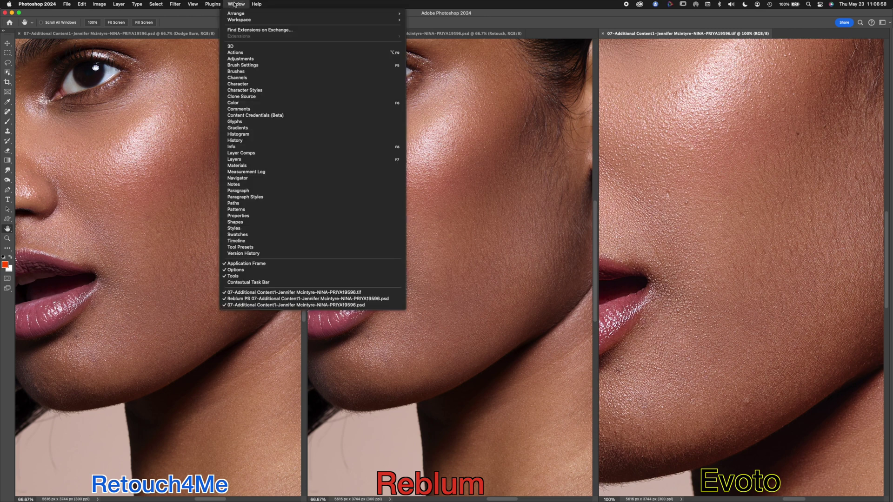
mouse_move(235, 14)
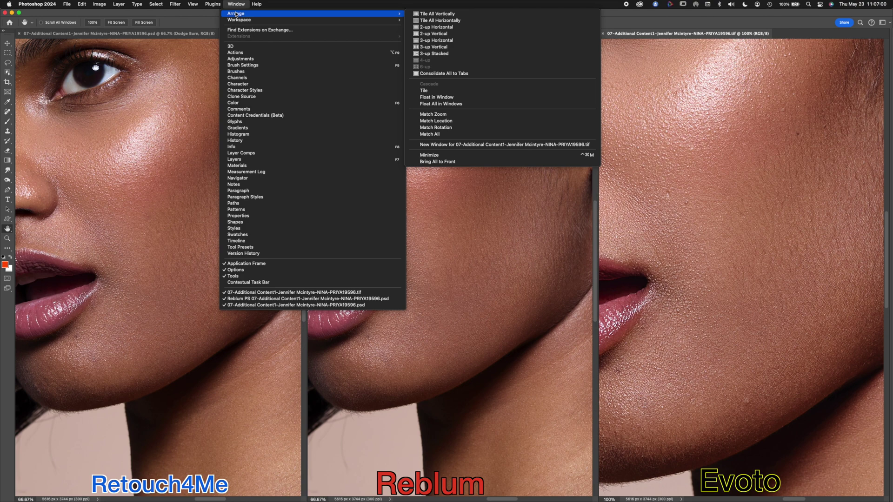
click(438, 134)
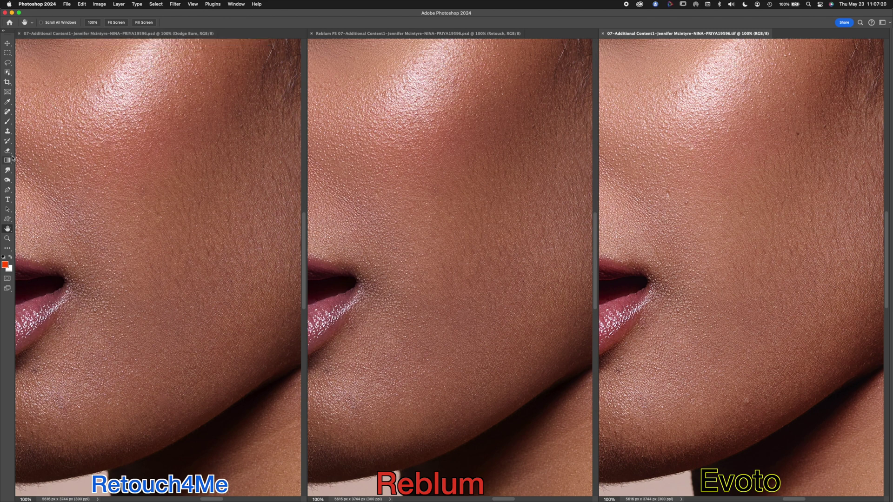
Step: Circle the skin areas on the lower jaw and mid-cheek in red on the Retouch4me image with the Brush tool
click(7, 123)
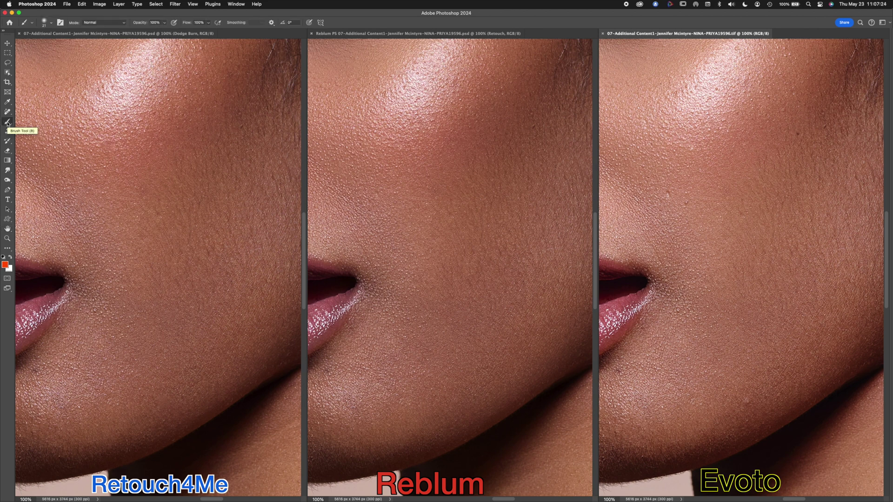
click(126, 176)
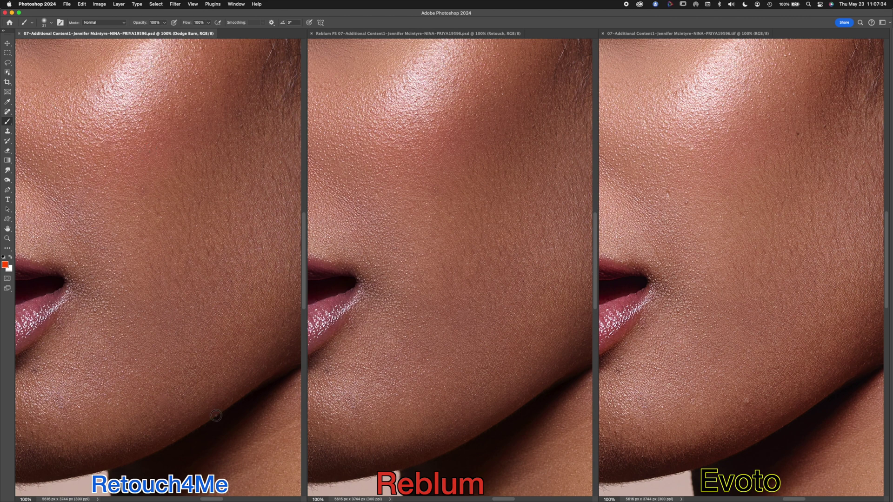
mouse_move(183, 385)
mouse_down()
mouse_move(126, 390)
mouse_move(144, 427)
mouse_move(203, 398)
mouse_move(180, 379)
mouse_move(149, 376)
mouse_up()
mouse_move(132, 147)
mouse_down()
mouse_move(112, 160)
mouse_move(108, 195)
mouse_move(164, 162)
mouse_move(129, 151)
mouse_up()
Step: Circle the cheek spot in red on the Reblum image, and the cheek and jaw spots on the Evoto image
click(379, 204)
mouse_move(384, 174)
mouse_down()
mouse_move(362, 184)
mouse_move(364, 210)
mouse_move(384, 208)
mouse_move(376, 172)
mouse_up()
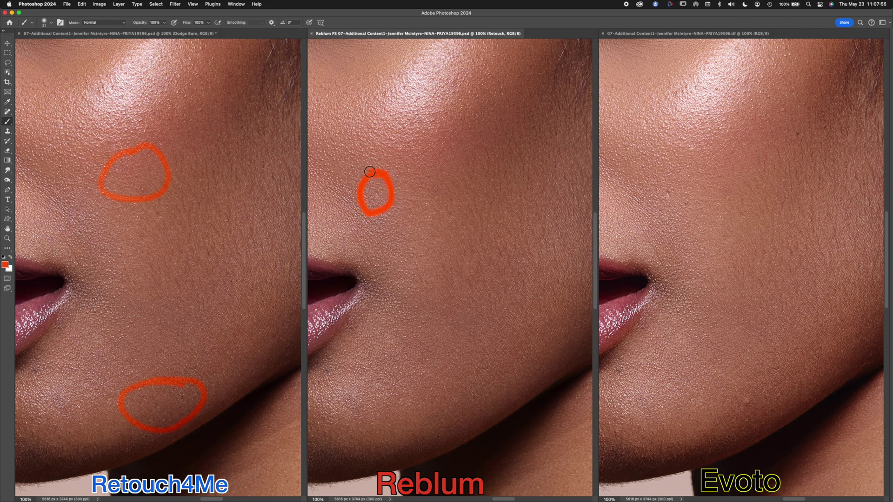
click(677, 180)
mouse_move(686, 173)
mouse_down()
mouse_move(664, 176)
mouse_move(654, 208)
mouse_move(694, 230)
mouse_move(703, 180)
mouse_move(671, 170)
mouse_up()
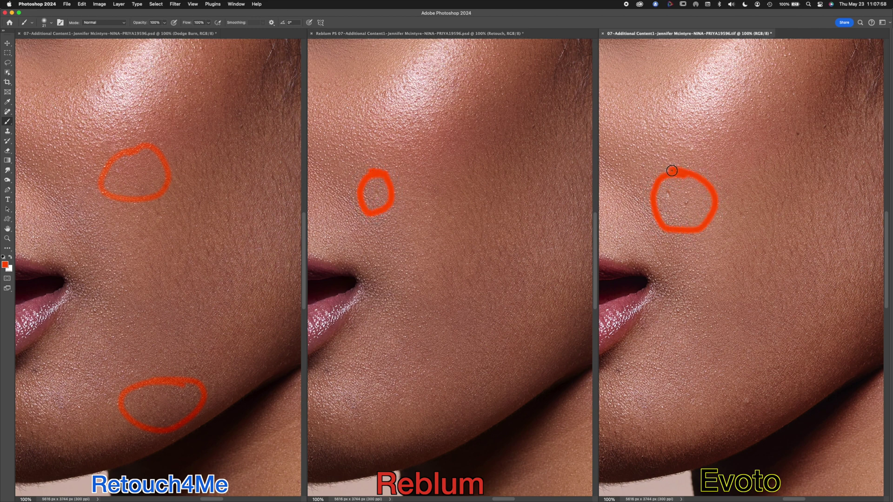
mouse_move(752, 389)
mouse_down()
mouse_move(721, 411)
mouse_move(740, 423)
mouse_move(777, 396)
mouse_move(741, 385)
mouse_up()
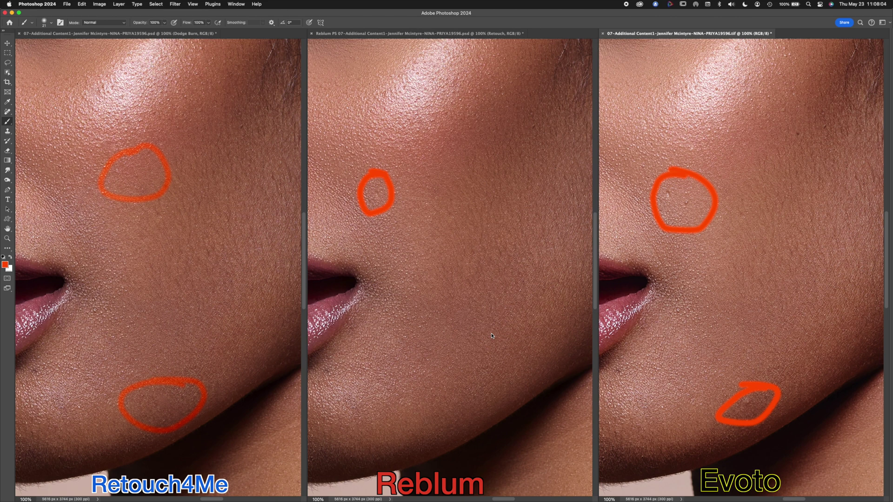
Step: Compare the jaw and neck skin across the three images and circle the neck spot in red on the Retouch4me image
click(533, 338)
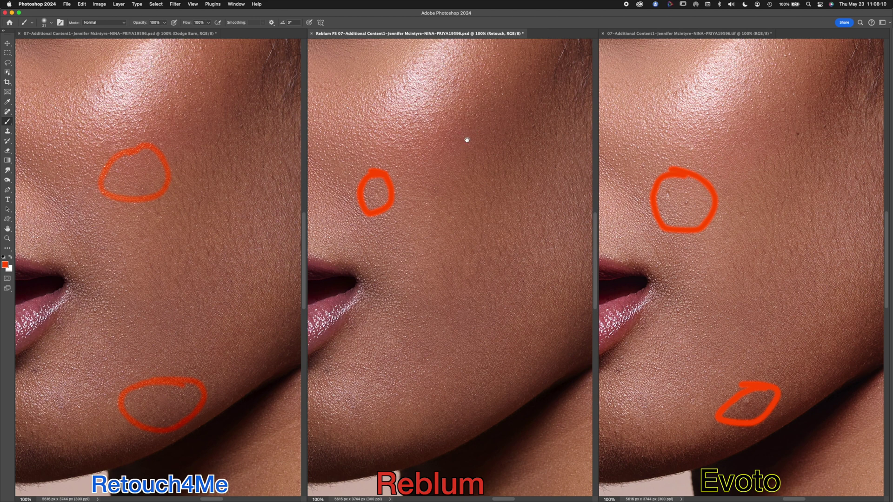
drag(524, 247, 488, 231)
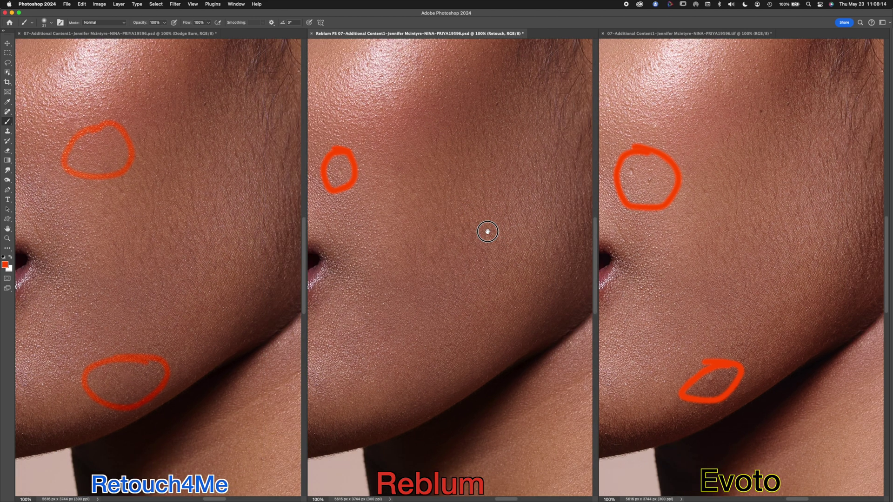
drag(546, 292, 481, 256)
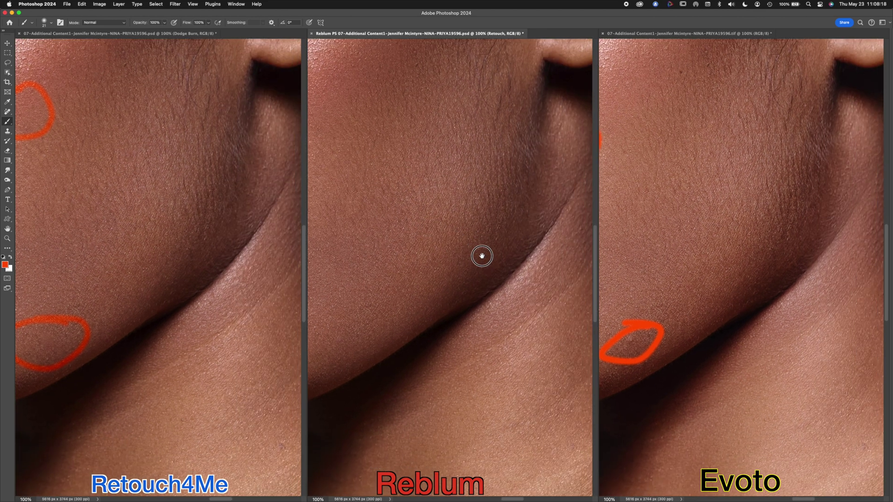
drag(482, 256, 484, 256)
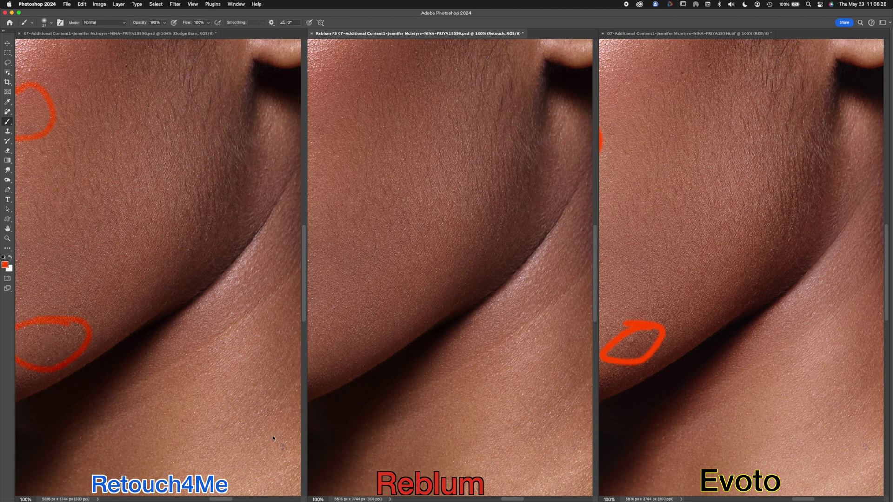
click(284, 427)
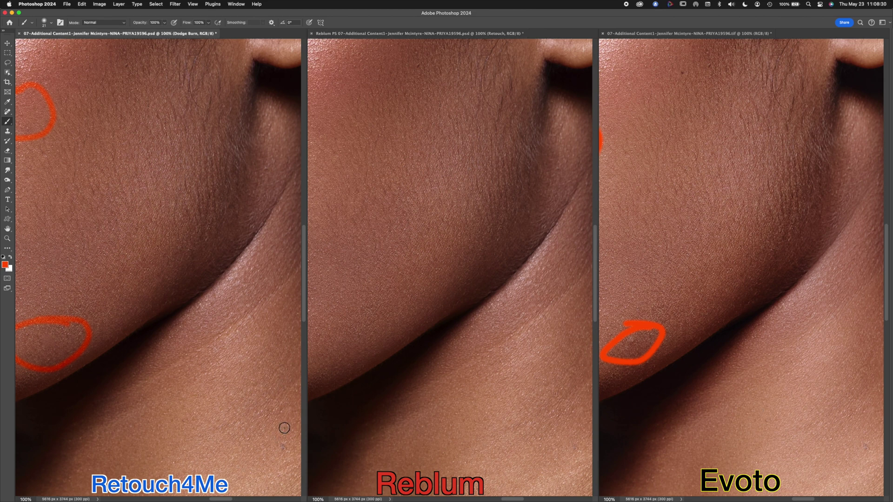
mouse_move(285, 425)
mouse_down()
mouse_move(256, 461)
mouse_move(297, 467)
mouse_move(283, 423)
mouse_up()
Step: Circle the skin just below the eyebrow in red on the Reblum, Evoto and Retouch4me images
click(712, 202)
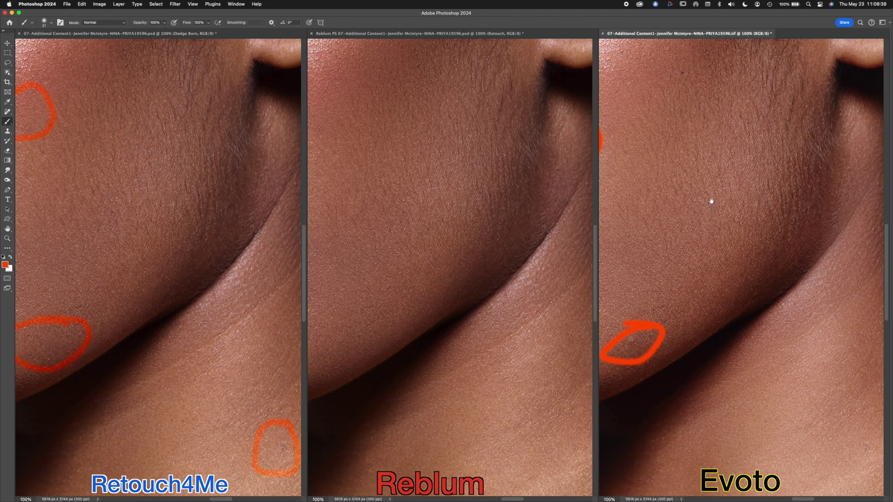
drag(712, 203, 731, 288)
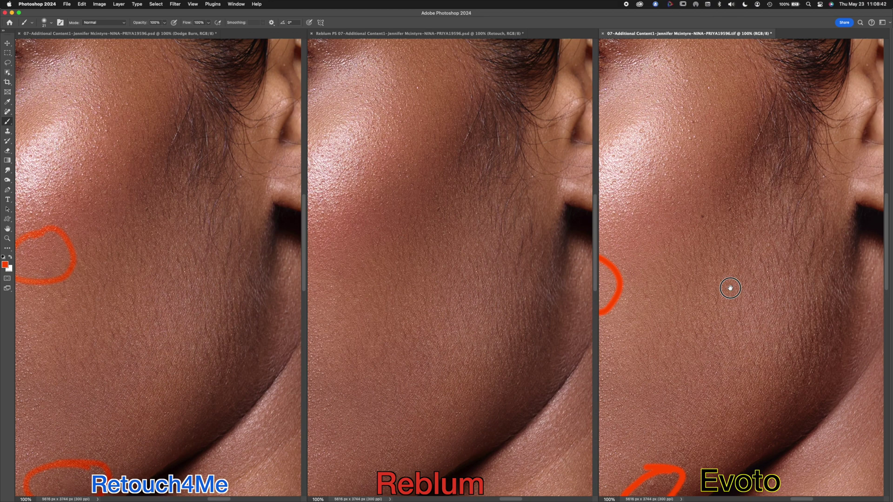
drag(684, 201, 766, 275)
click(479, 263)
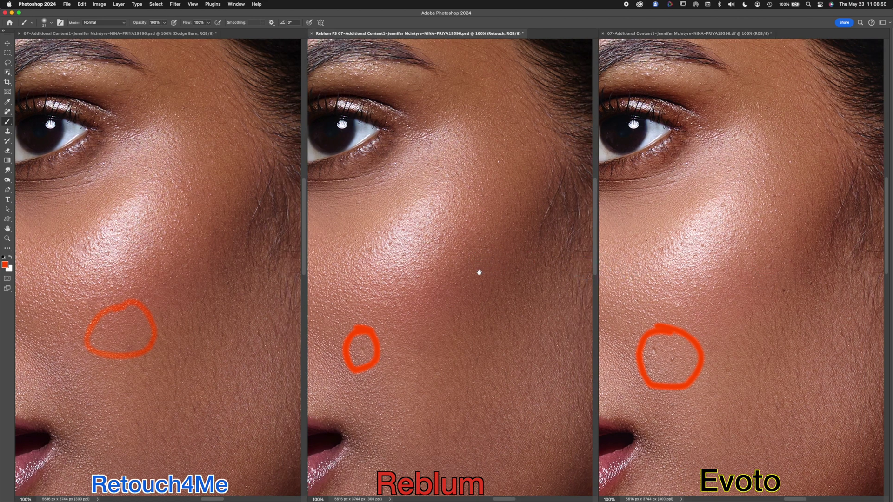
drag(515, 273, 547, 343)
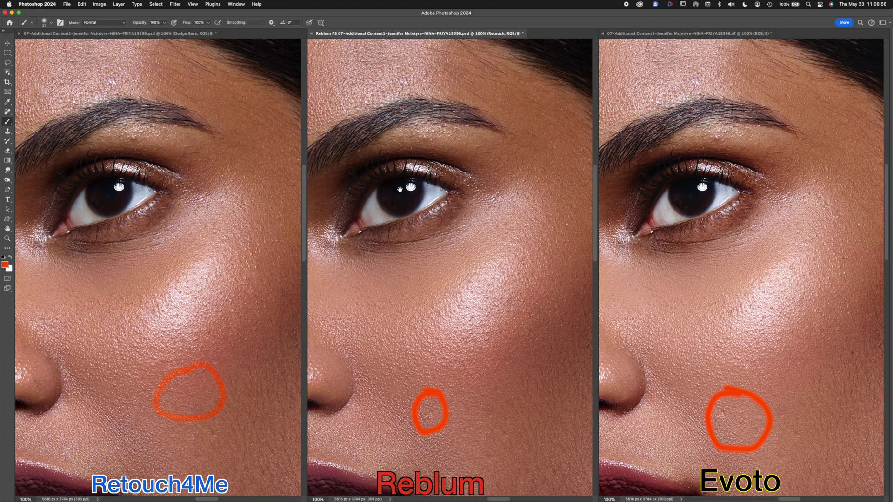
drag(360, 121, 435, 147)
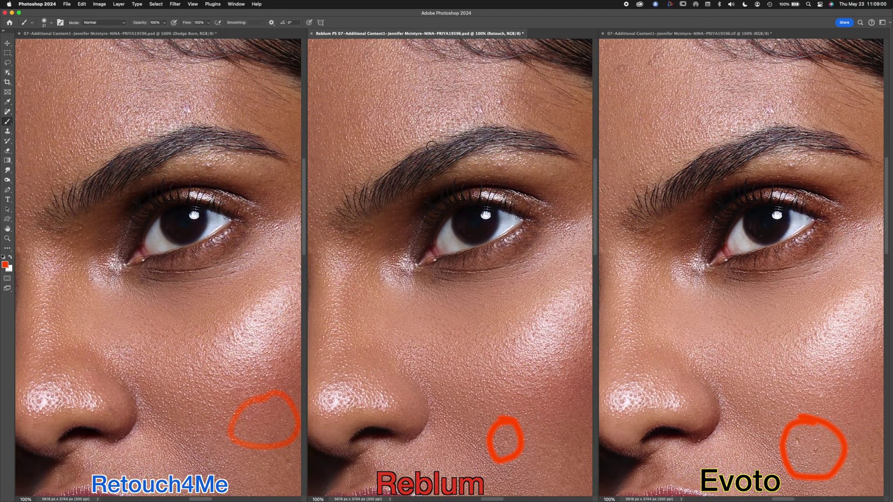
mouse_move(492, 148)
mouse_down()
mouse_move(489, 167)
mouse_move(499, 176)
mouse_move(518, 160)
mouse_move(493, 149)
mouse_up()
click(803, 153)
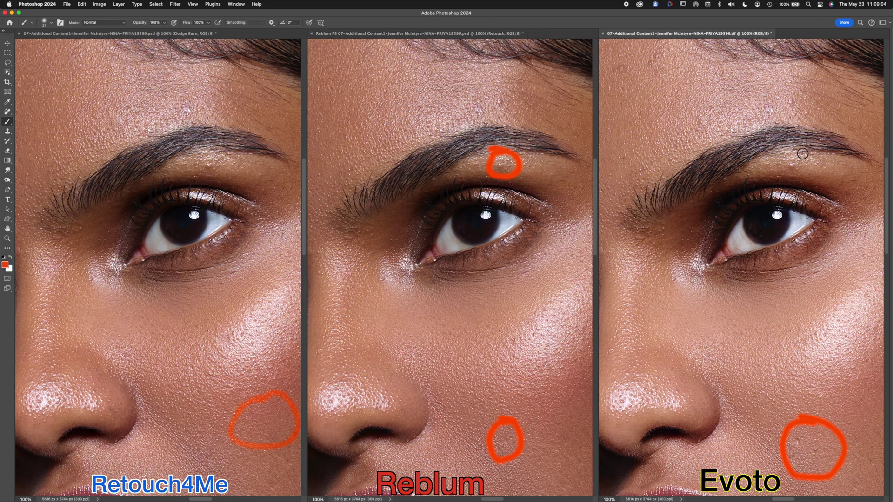
mouse_move(804, 152)
mouse_down()
mouse_move(780, 160)
mouse_move(782, 178)
mouse_move(811, 154)
mouse_up()
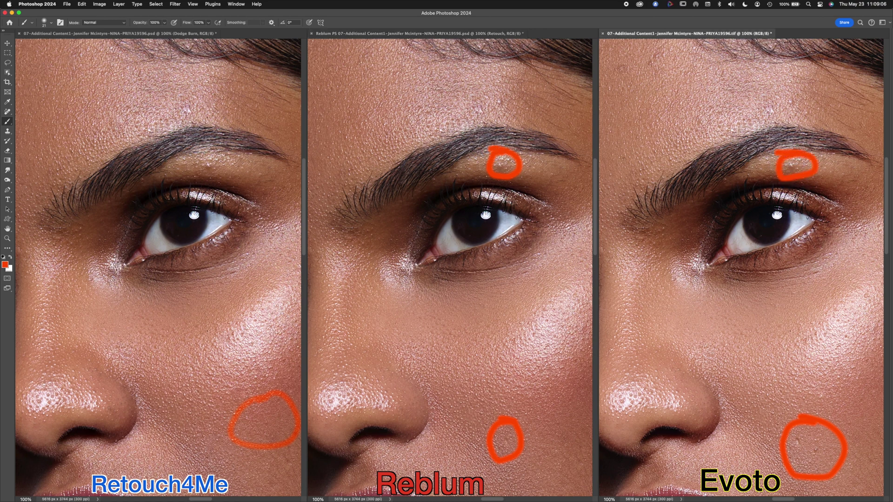
click(221, 156)
mouse_move(222, 150)
mouse_down()
mouse_move(193, 154)
mouse_move(234, 176)
mouse_move(201, 145)
mouse_up()
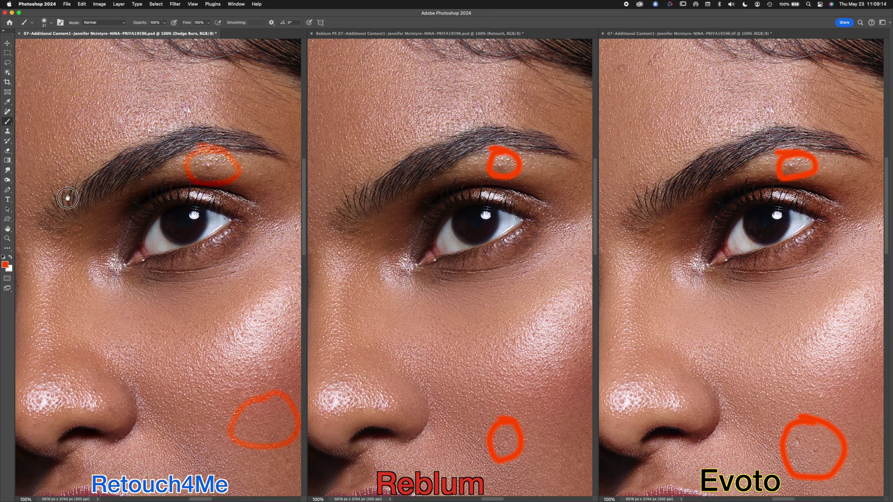
Step: Circle the marks on the upper forehead in red on the Evoto image
drag(140, 260, 236, 327)
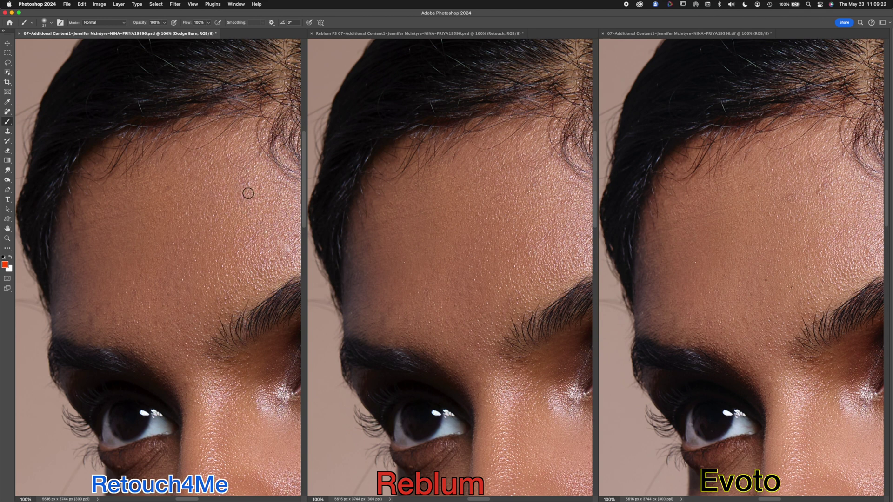
click(830, 175)
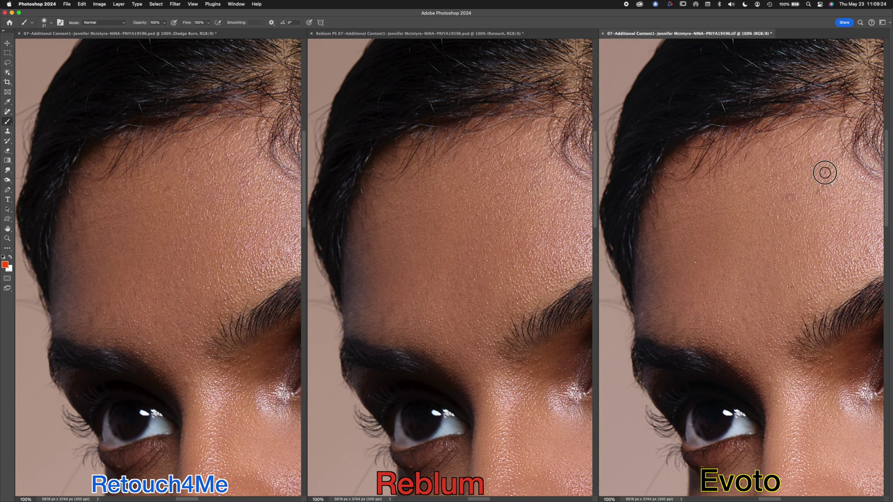
mouse_move(833, 171)
mouse_down()
mouse_move(763, 191)
mouse_move(785, 218)
mouse_move(857, 196)
mouse_move(816, 175)
mouse_up()
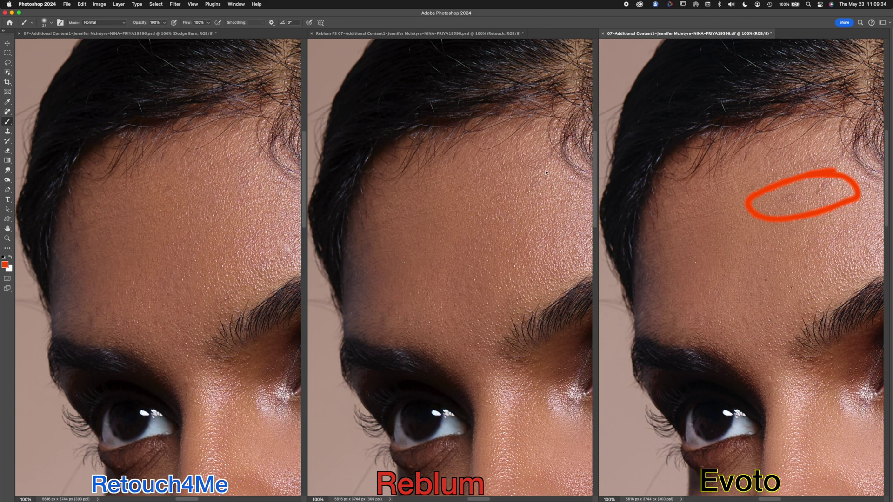
Step: Mark the upper forehead with a short red stroke on the Reblum image and circle the forehead area in red on the Retouch4me image
click(516, 226)
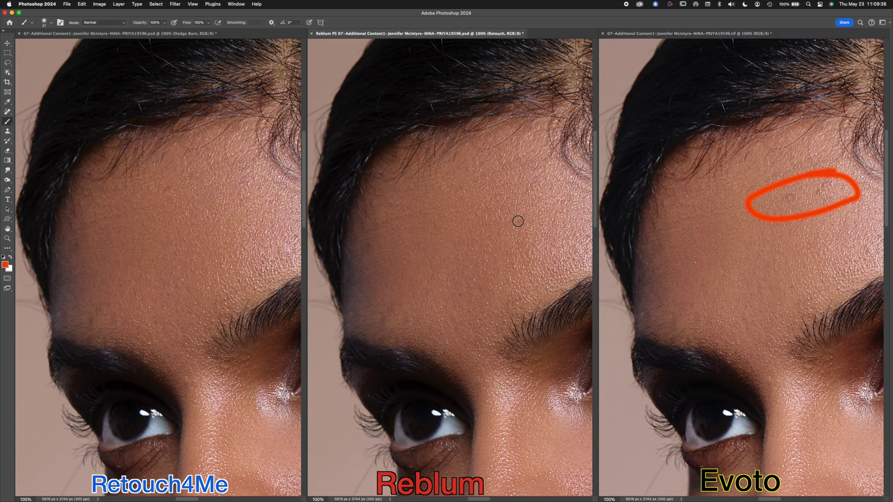
drag(503, 214, 552, 200)
click(163, 204)
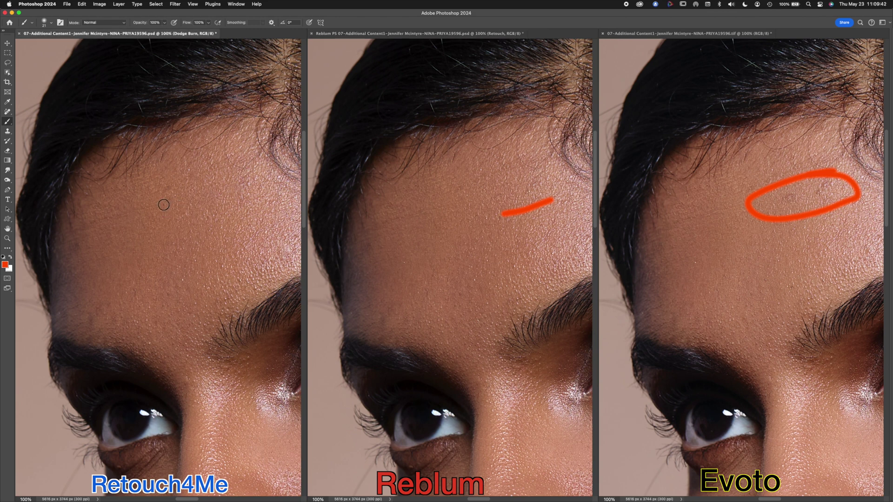
mouse_move(163, 205)
mouse_down()
mouse_move(199, 204)
mouse_move(185, 177)
mouse_move(149, 191)
mouse_move(173, 216)
mouse_up()
Step: Match the zoom, location and rotation of all three images to the Retouch4me view of the eyes, nose and shadowed cheek
click(539, 373)
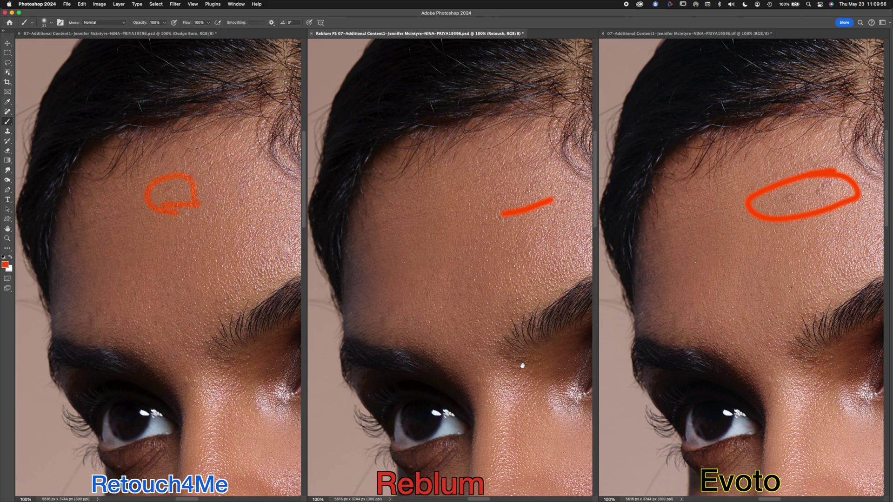
drag(522, 366, 400, 189)
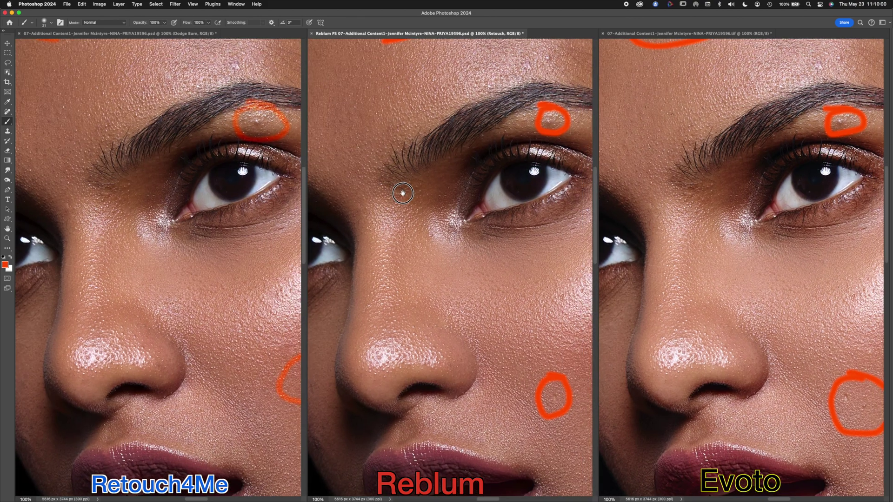
drag(403, 193, 477, 123)
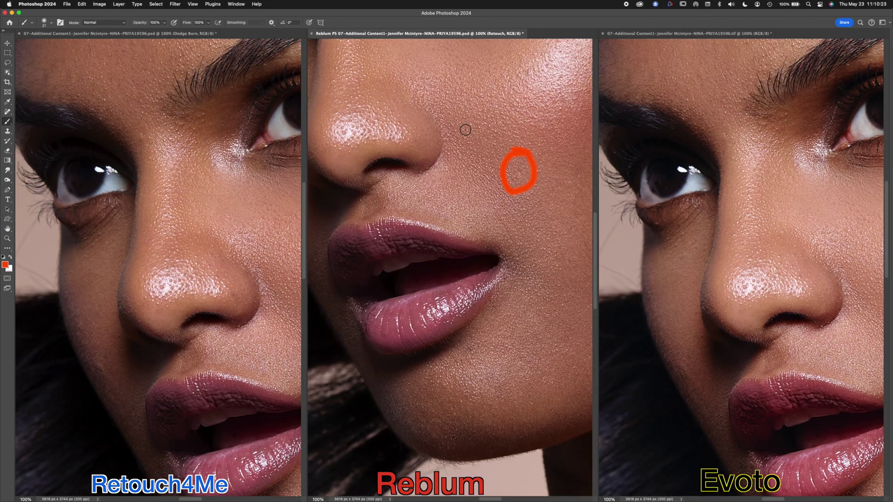
click(246, 348)
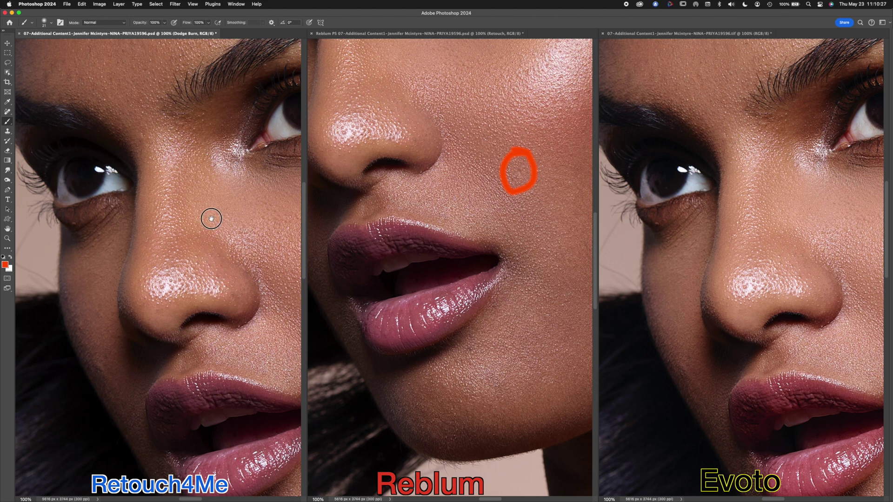
click(241, 5)
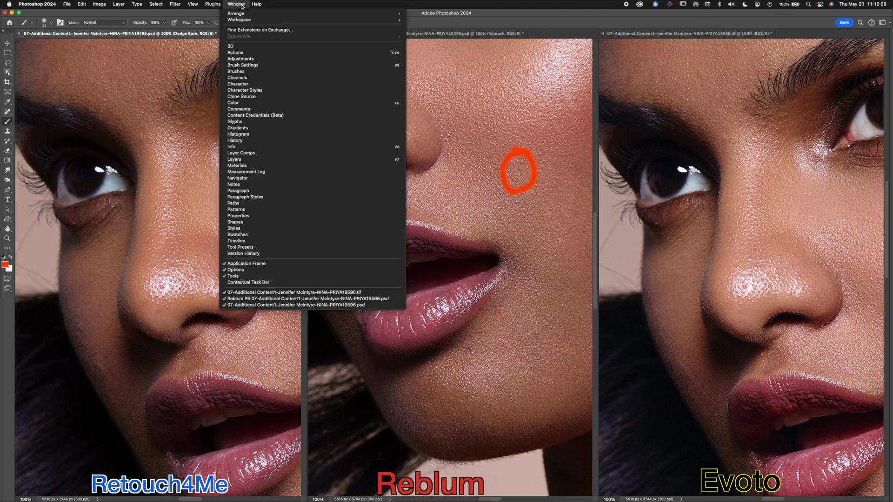
mouse_move(261, 14)
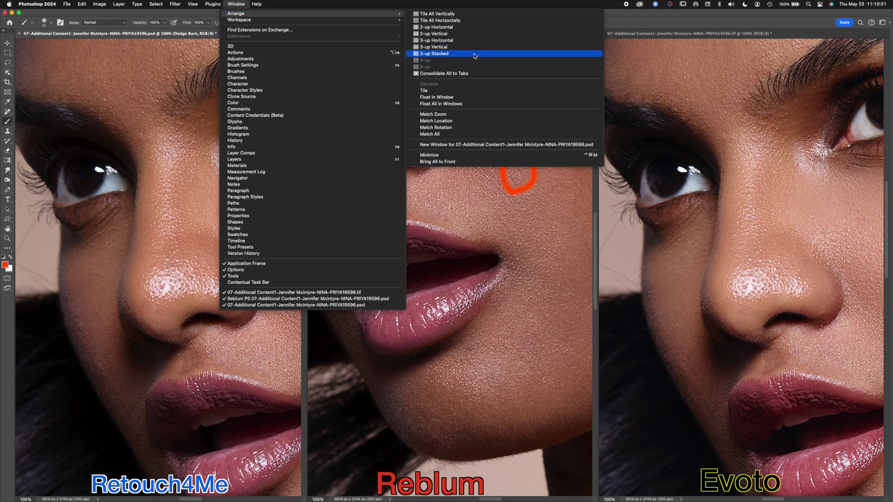
click(451, 135)
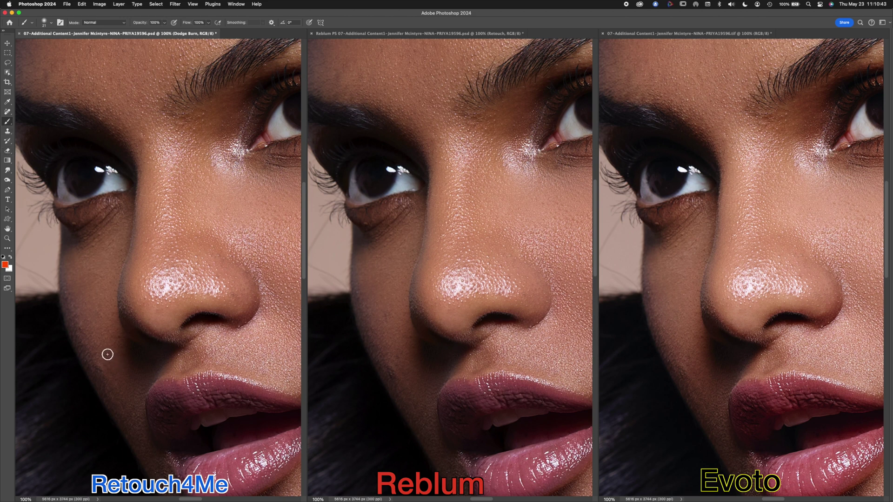
Step: Circle the spot on the shadowed cheek beside the mouth in red on the Retouch4me, Reblum and Evoto images
mouse_move(107, 353)
mouse_down()
mouse_move(86, 369)
mouse_move(107, 383)
mouse_move(99, 349)
mouse_up()
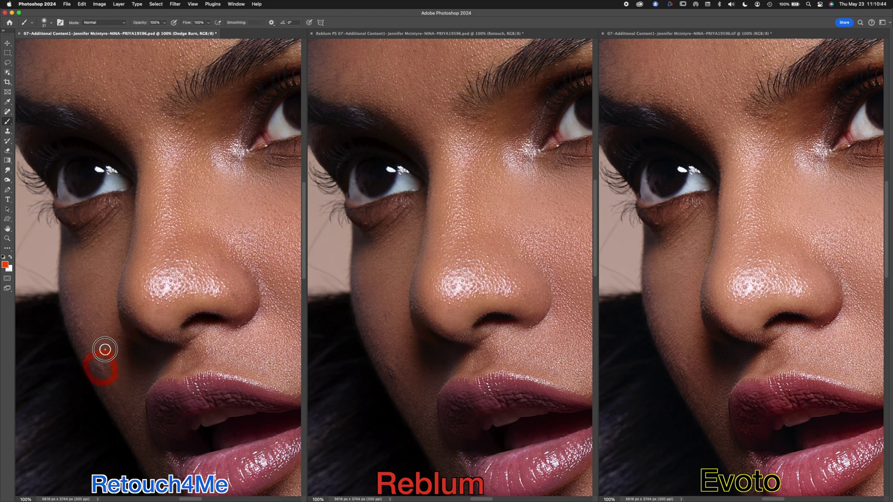
click(398, 352)
mouse_move(398, 352)
mouse_down()
mouse_move(379, 360)
mouse_move(386, 390)
mouse_move(411, 379)
mouse_move(393, 357)
mouse_up()
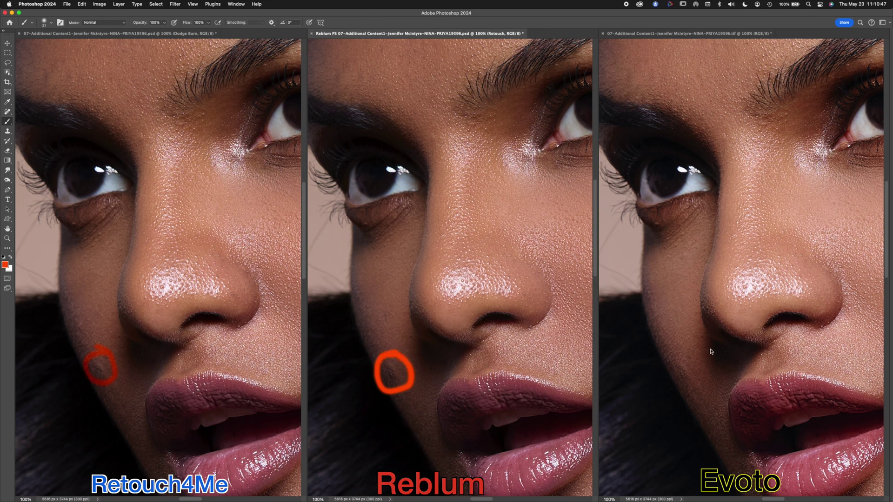
click(694, 359)
mouse_move(682, 351)
mouse_down()
mouse_move(674, 397)
mouse_move(713, 384)
mouse_move(670, 351)
mouse_up()
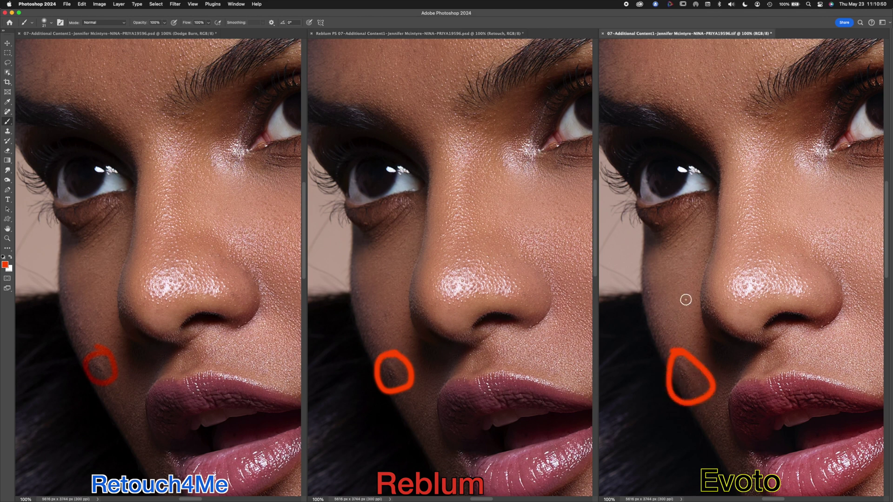
Step: Compare the mouth and chin skin across the images and circle the textured chin area in red on the Retouch4me and Evoto images
click(530, 336)
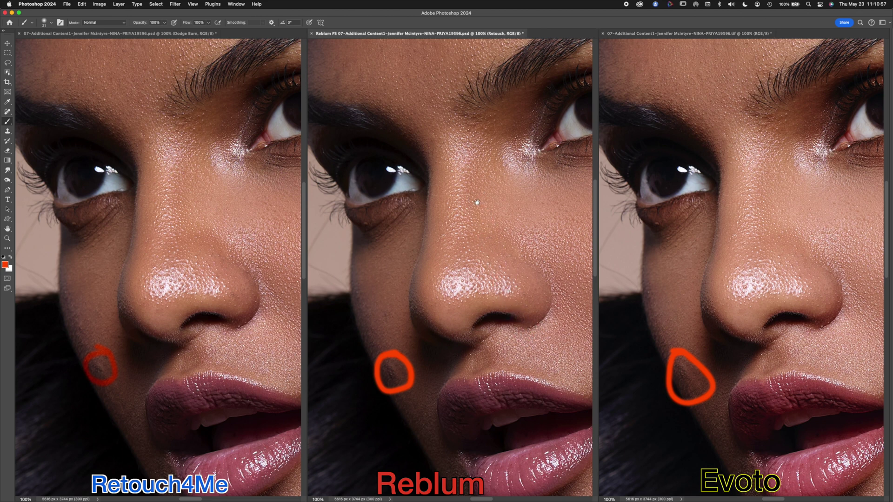
scroll(454, 216, down, 5)
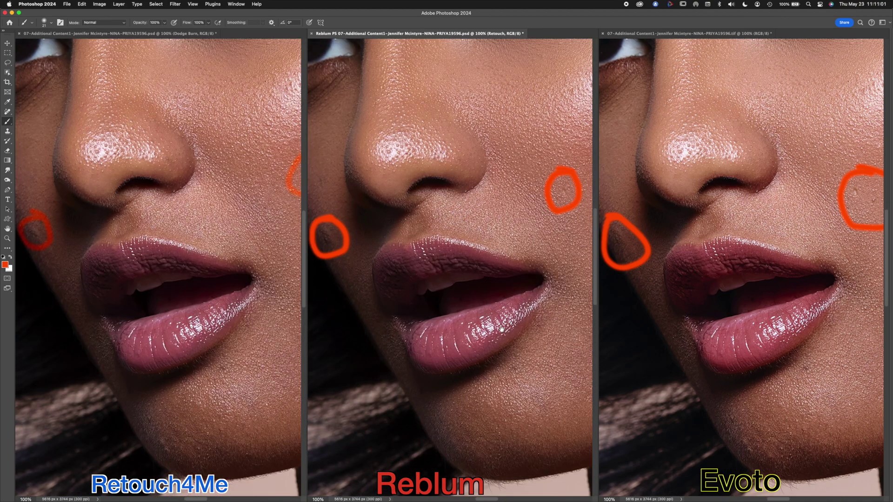
drag(516, 355, 514, 338)
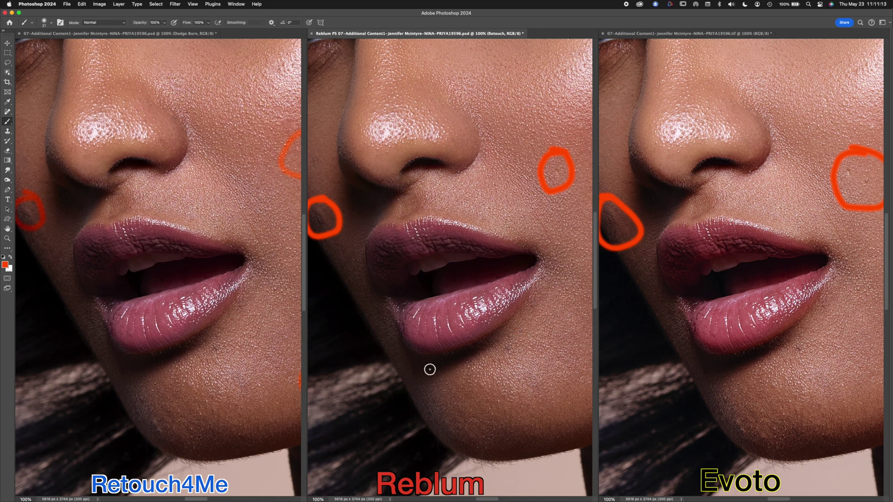
click(160, 404)
mouse_move(159, 403)
mouse_down()
mouse_move(149, 400)
mouse_move(166, 451)
mouse_move(177, 397)
mouse_move(209, 402)
mouse_up()
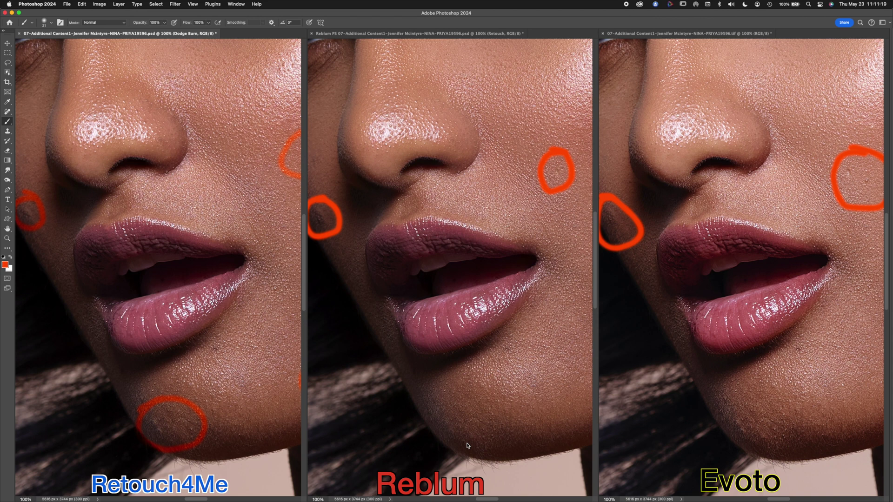
click(793, 400)
mouse_move(793, 400)
mouse_down()
mouse_move(736, 397)
mouse_move(712, 412)
mouse_move(720, 444)
mouse_move(791, 451)
mouse_move(814, 432)
mouse_move(788, 399)
mouse_up()
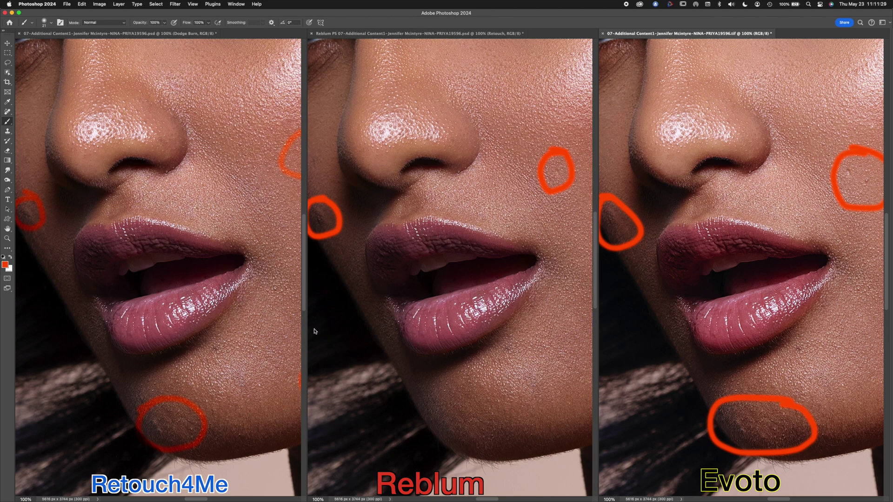
Step: Zoom the Reblum image out to 50% and match the view of all open images to it
click(384, 320)
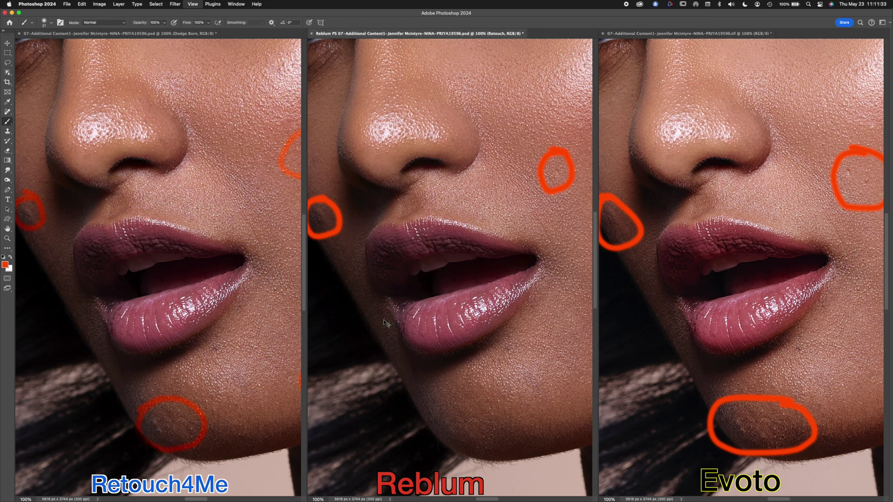
key(super+minus)
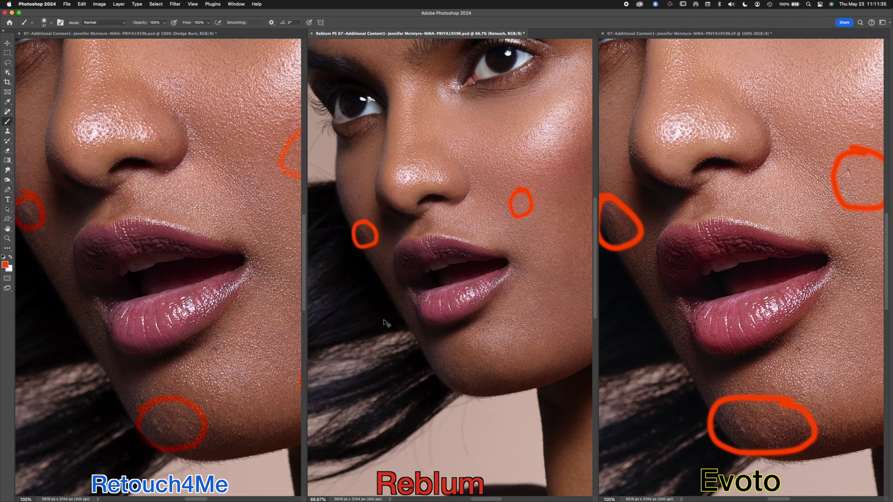
key(super+minus)
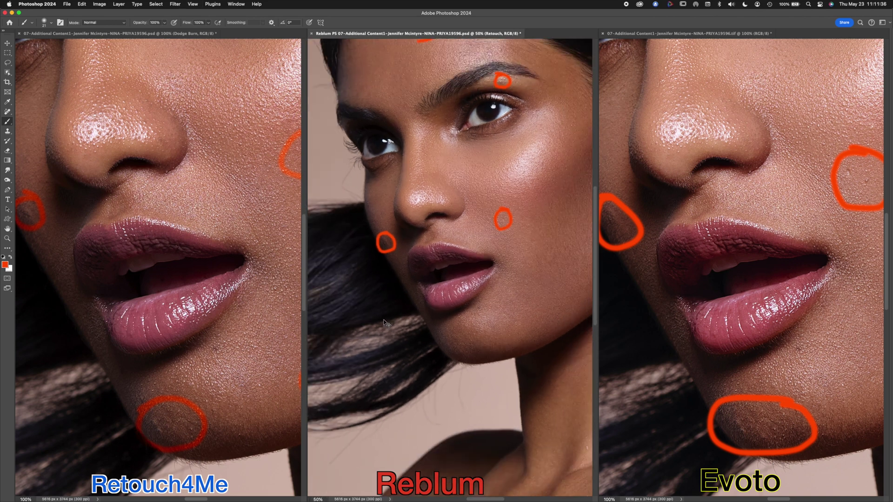
click(239, 4)
mouse_move(240, 14)
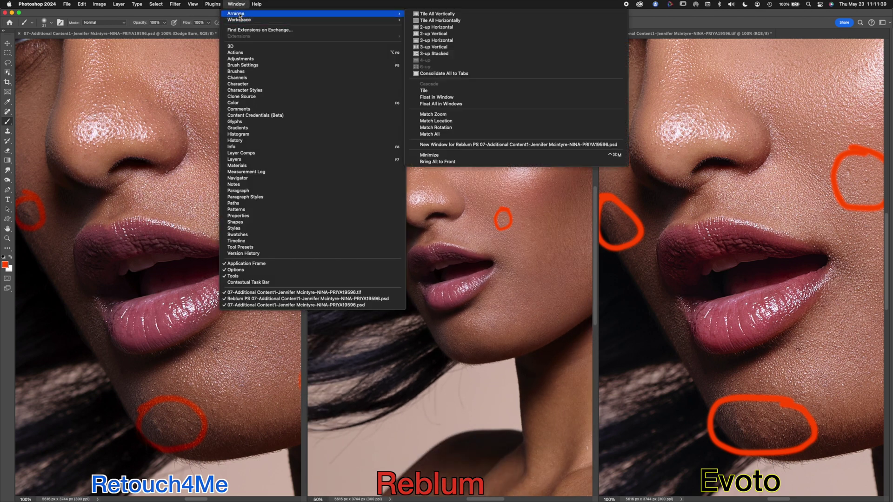
click(454, 133)
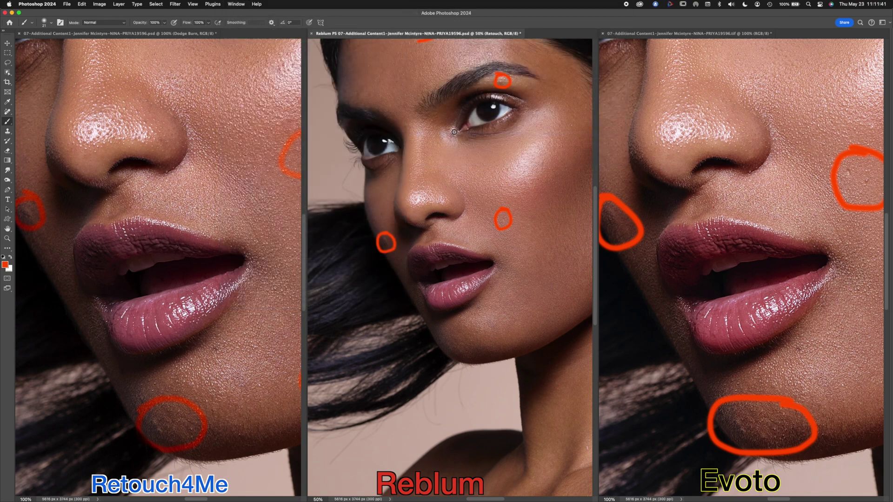